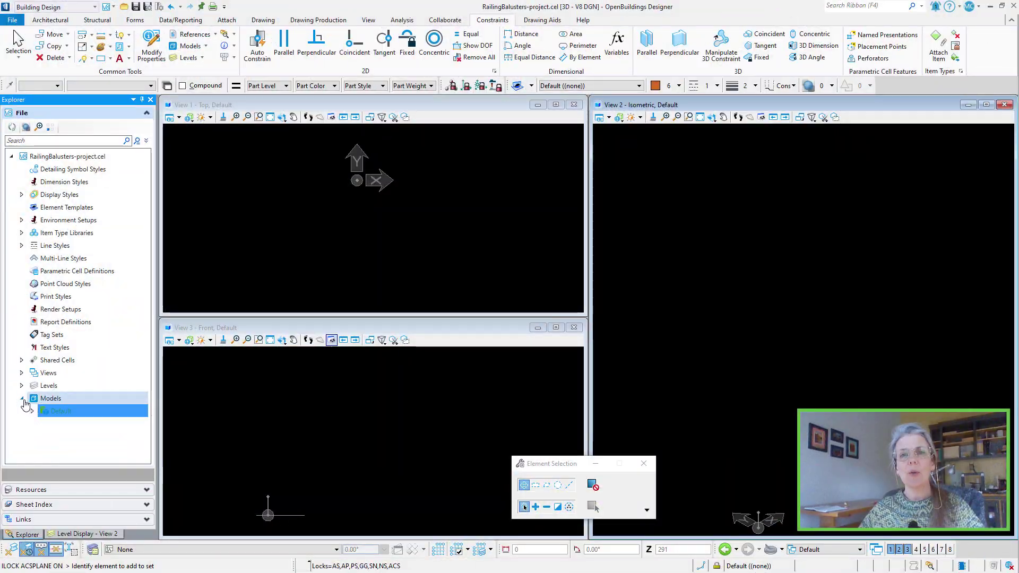
Step: Switch to the Architectural tools, briefly try Walk view, then select the Default model under Models
click(23, 398)
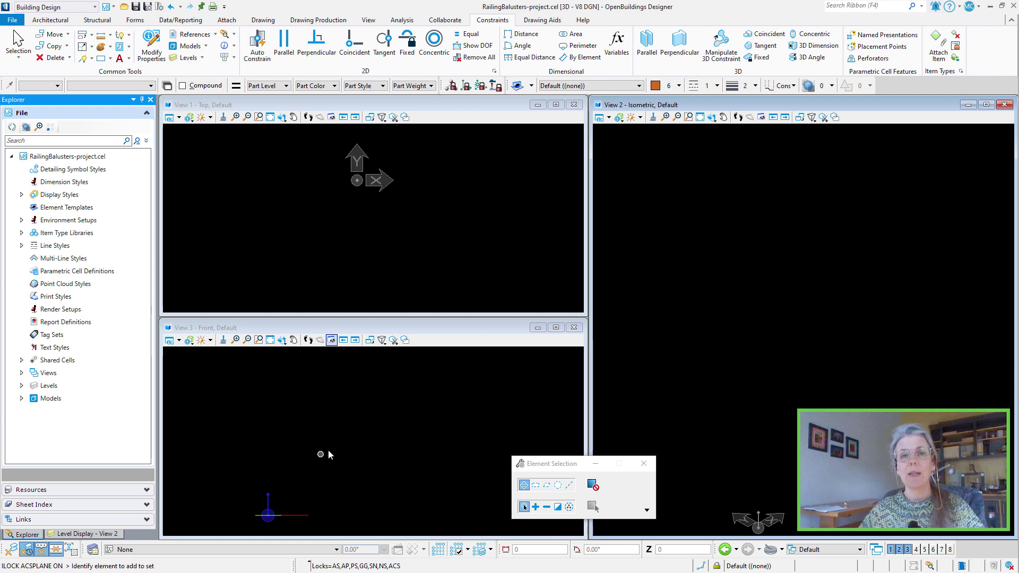
click(51, 20)
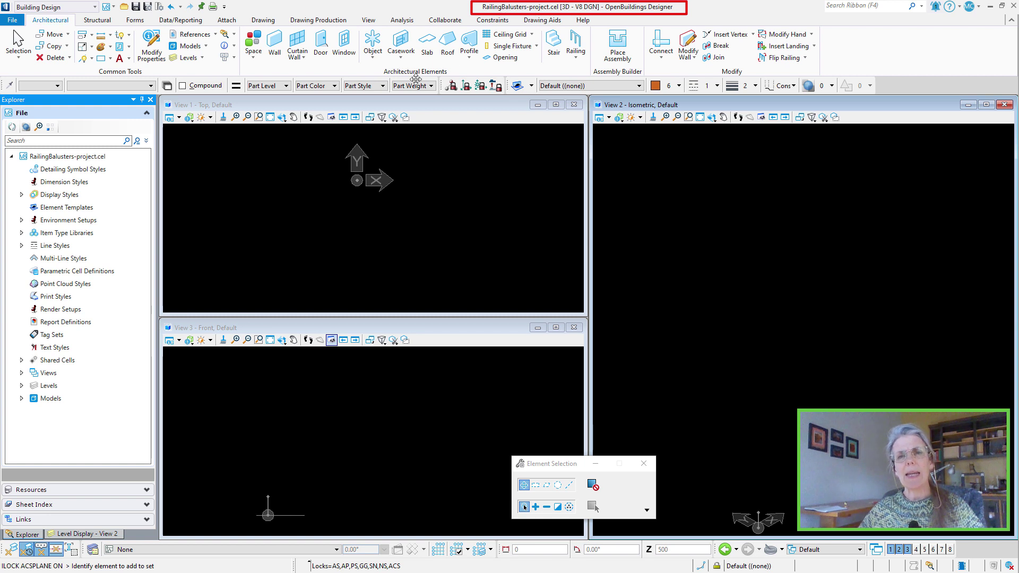
click(307, 115)
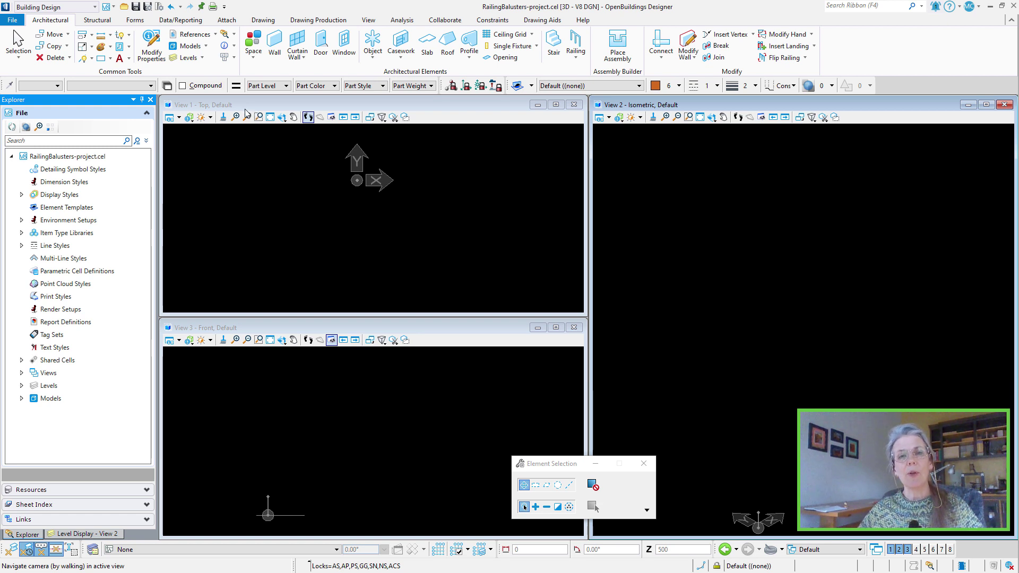
key(Escape)
click(22, 399)
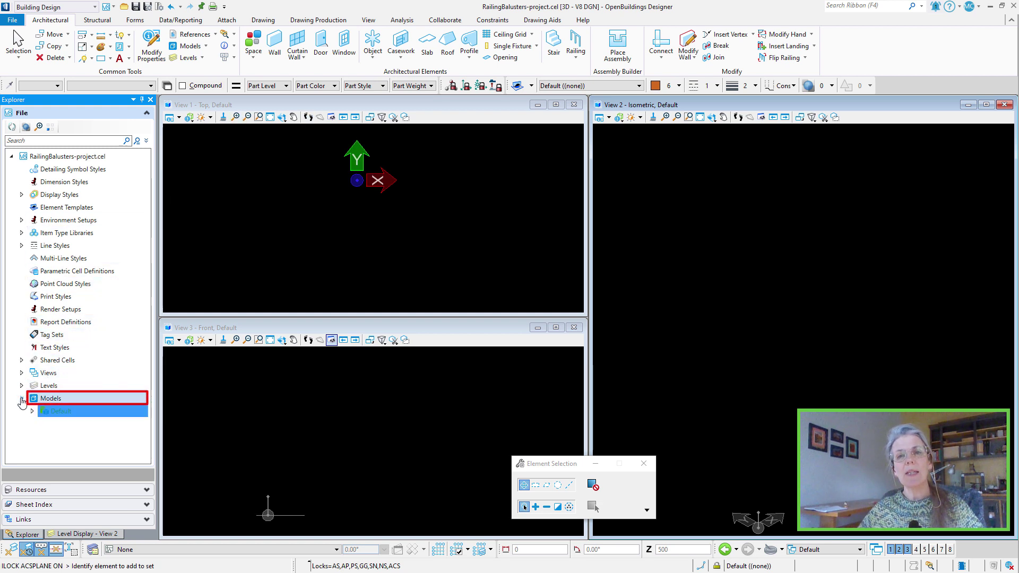
click(70, 417)
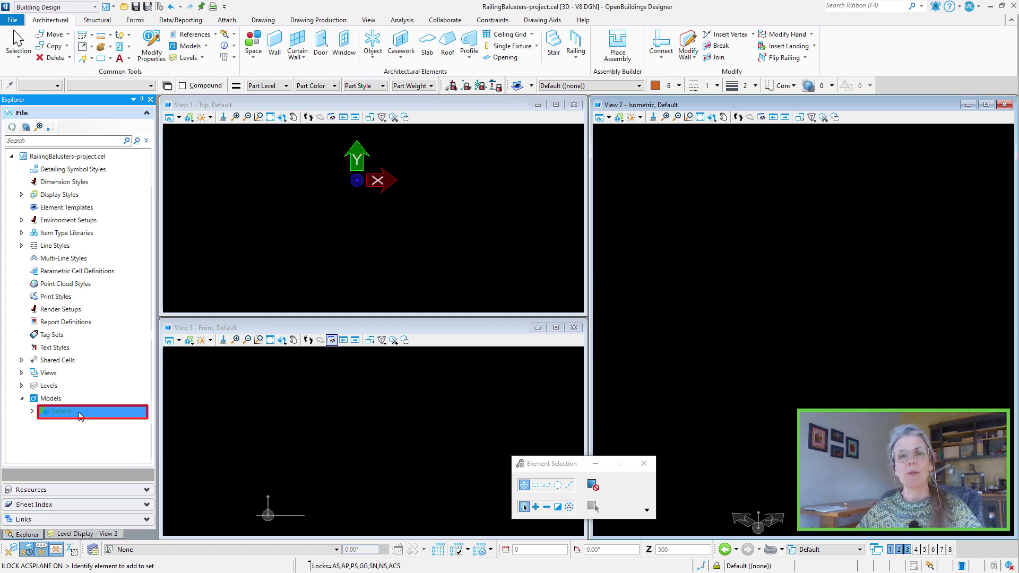
Step: Inspect the Default model's properties to confirm its Parametric cell type, then close them
right_click(81, 418)
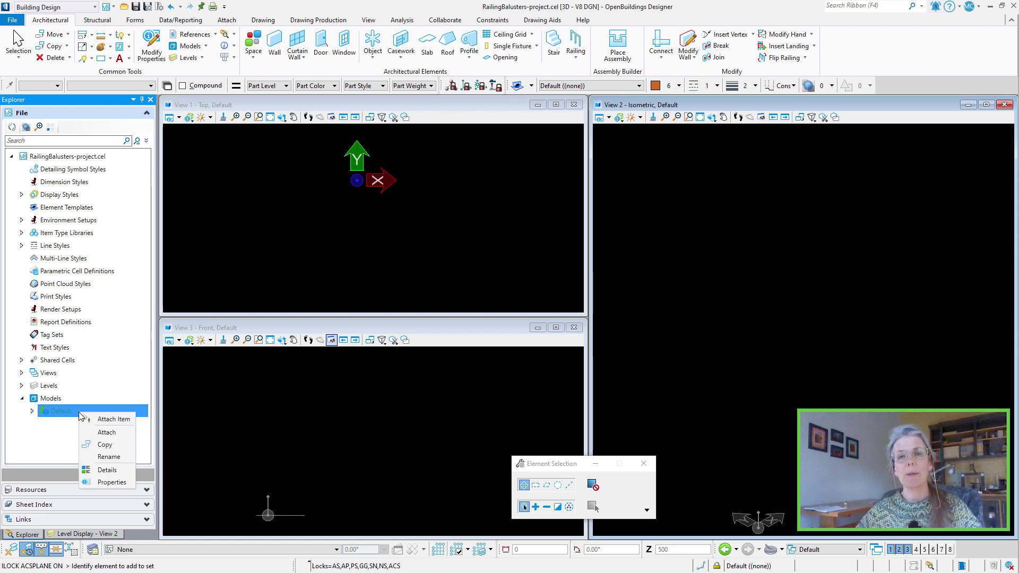
click(111, 482)
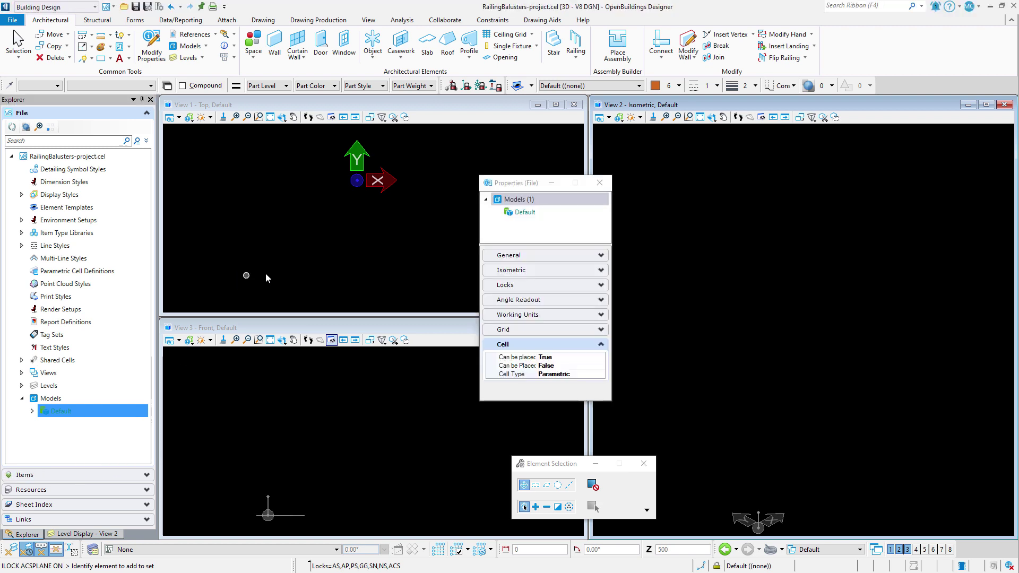
drag(537, 355, 561, 355)
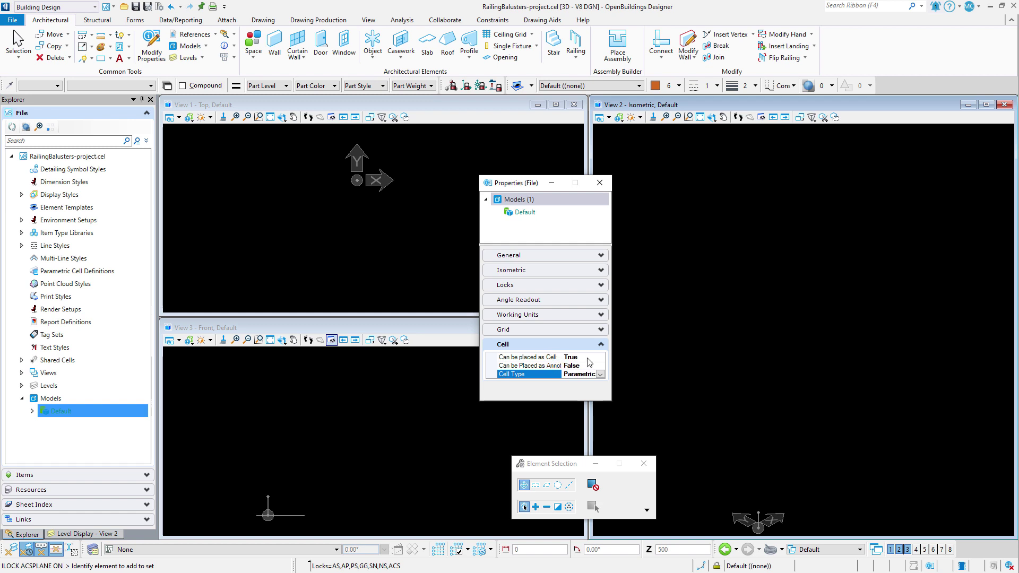
click(606, 186)
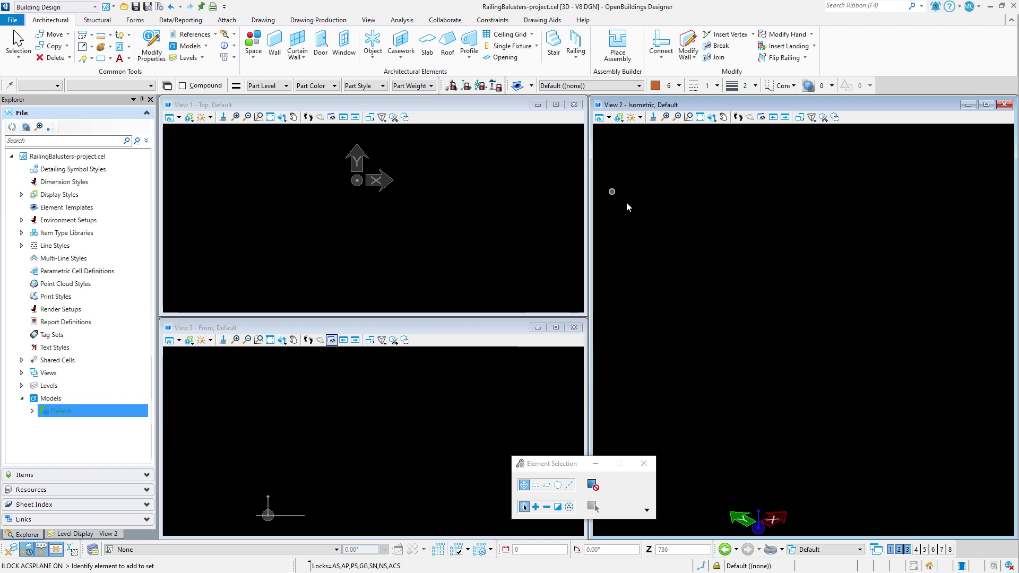
Step: Open Variables with item type Railing > ParametricBaluster and move the dialog to the left
click(509, 20)
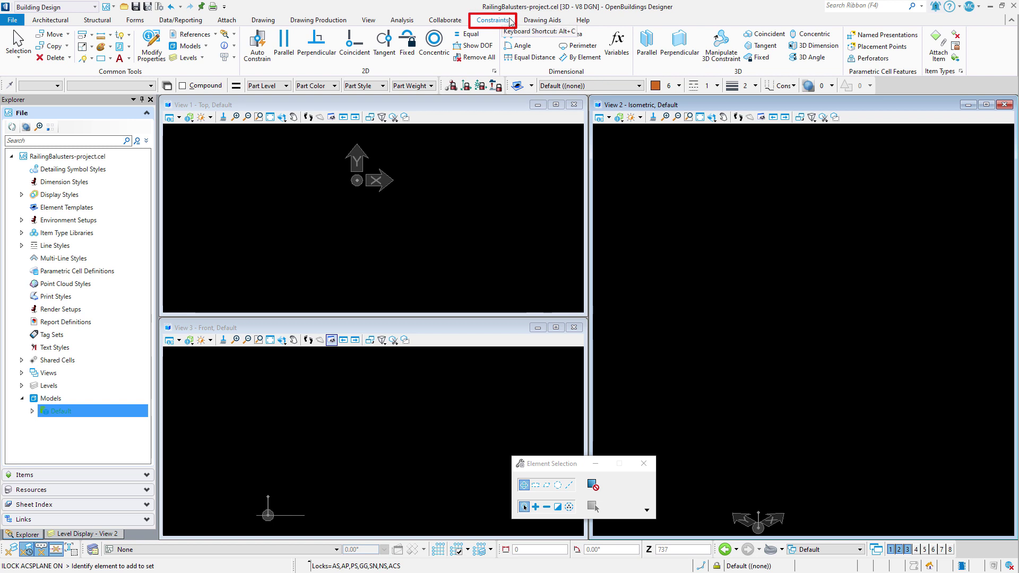
click(618, 62)
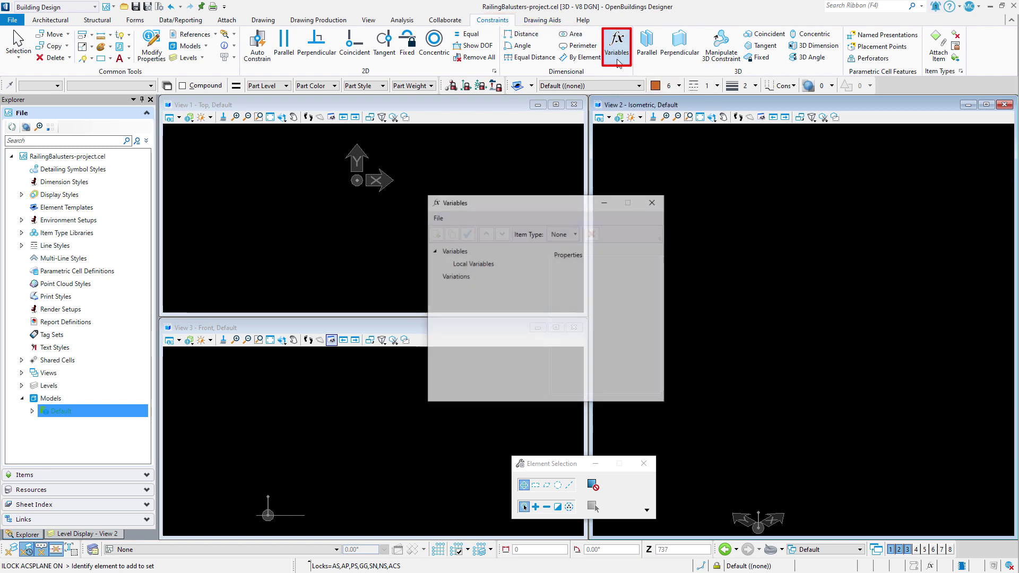
click(571, 241)
click(555, 264)
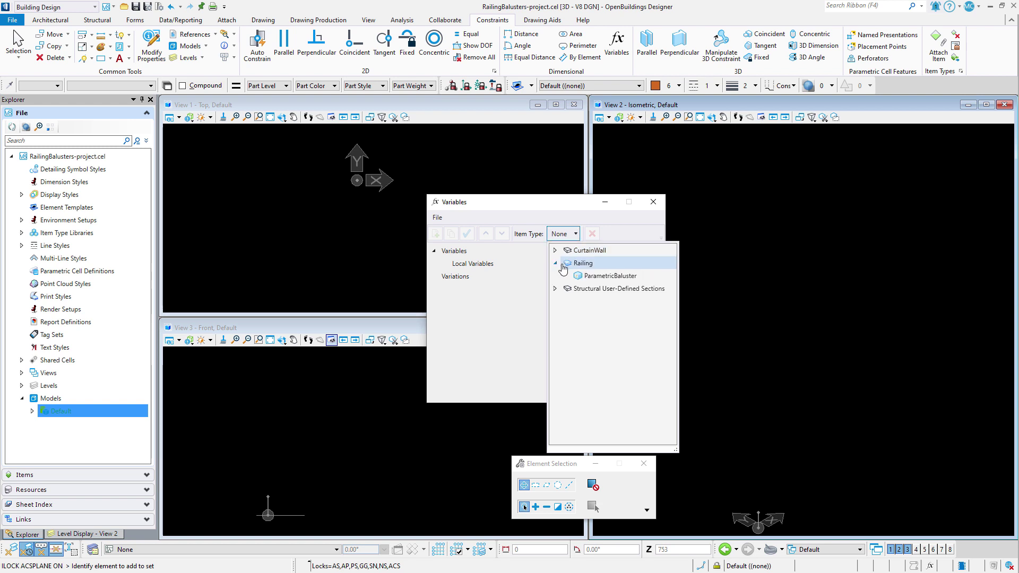
click(608, 277)
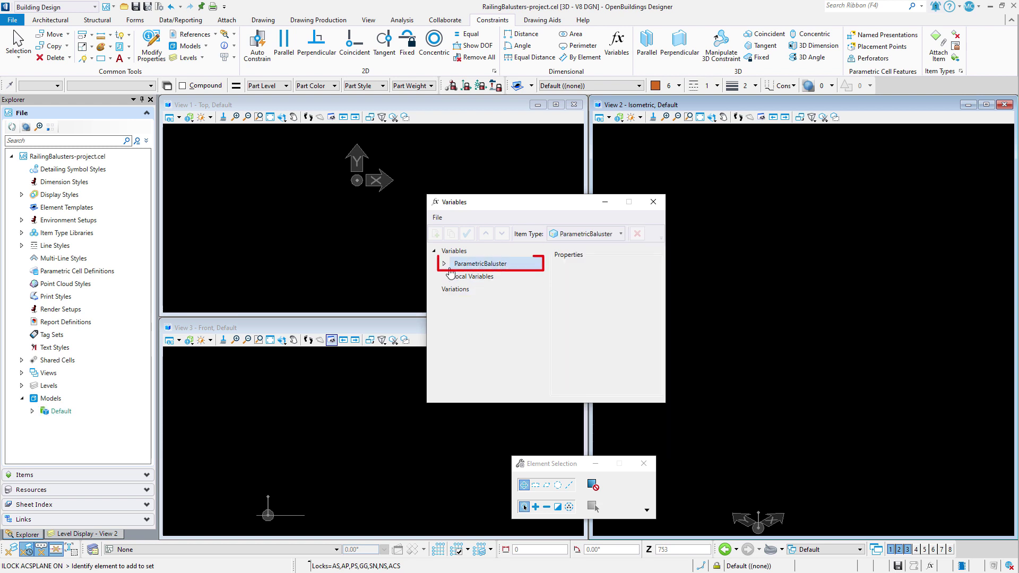
click(445, 264)
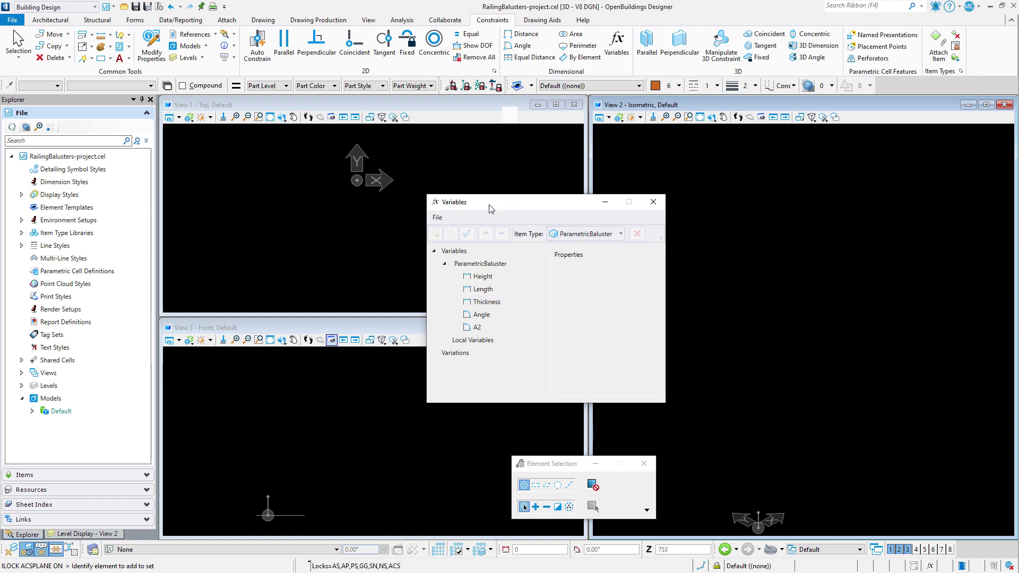
drag(489, 205, 194, 202)
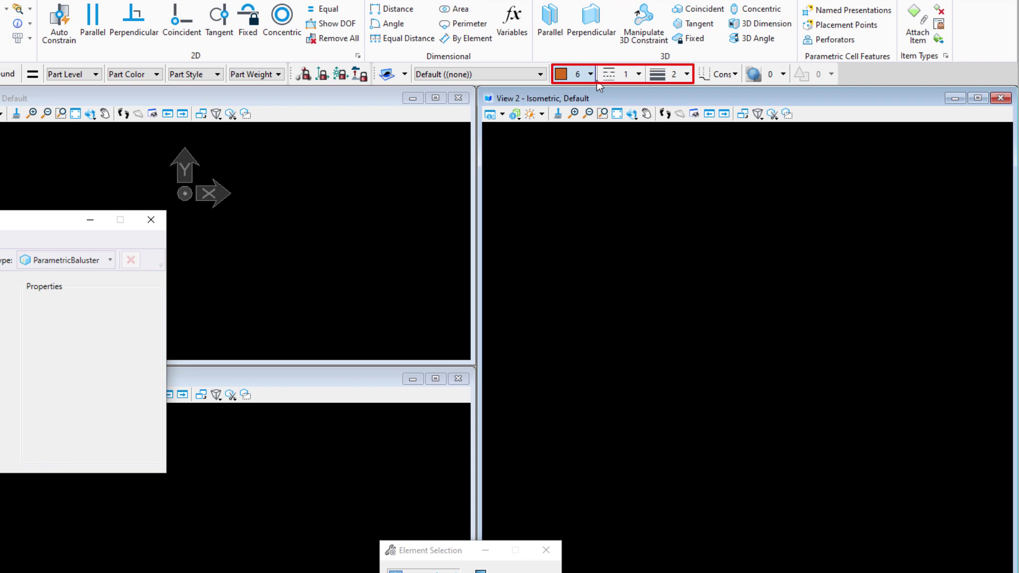
Step: Choose Construction from the Class list in the attributes toolbar
click(731, 83)
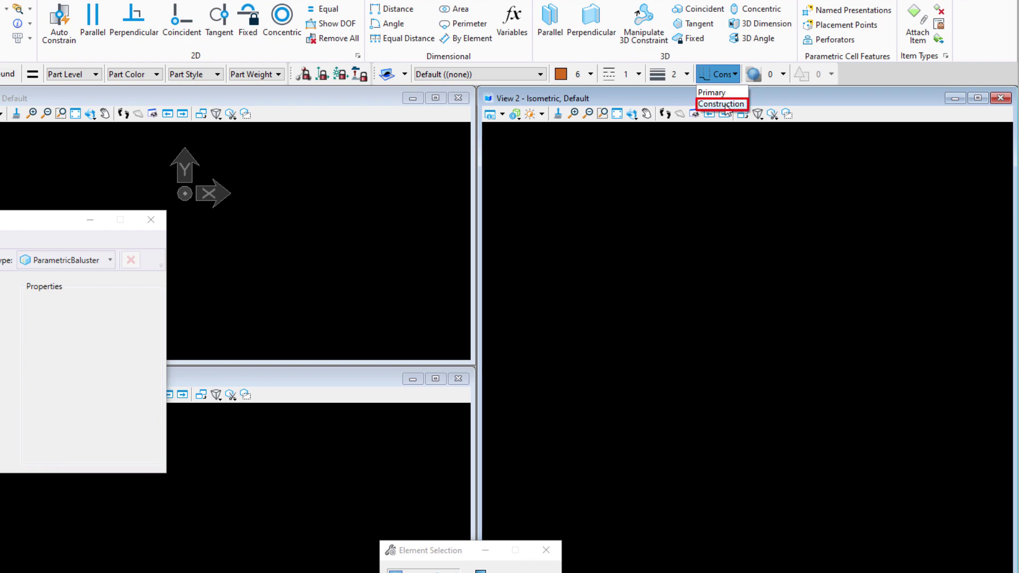
click(725, 104)
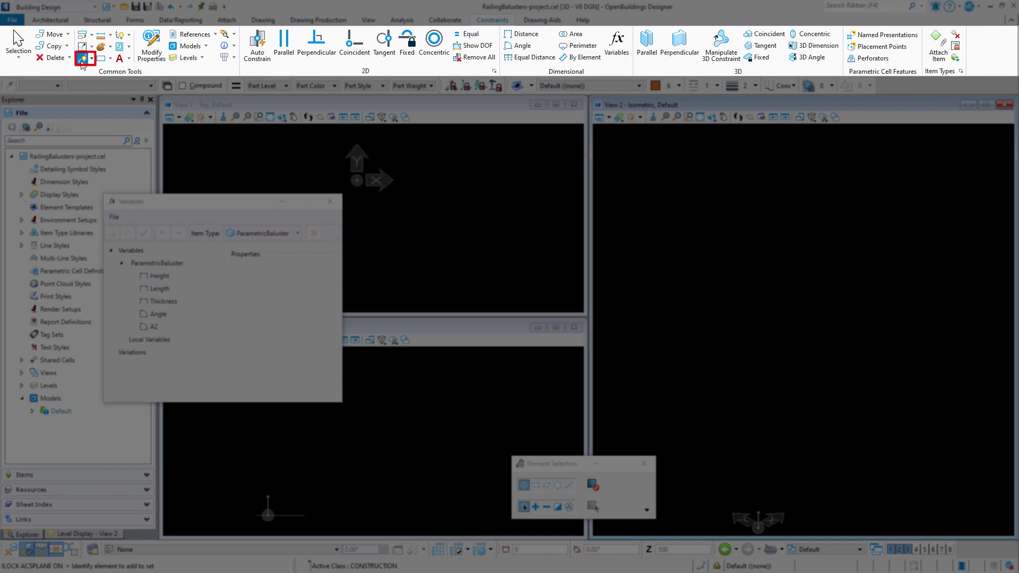
Step: Draw a vertical construction line straight up from the origin with Place SmartLine
click(82, 58)
click(759, 522)
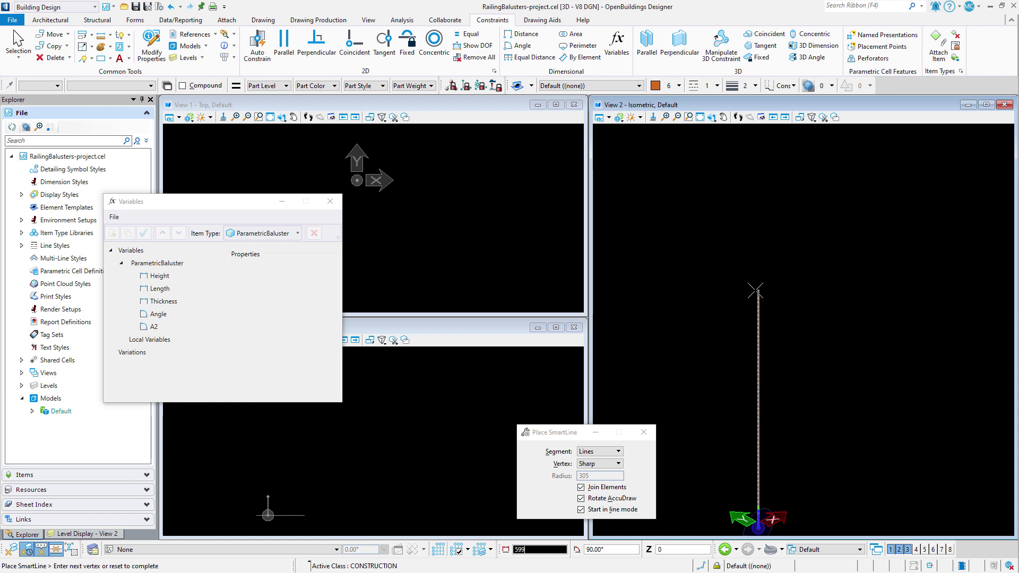
click(758, 191)
right_click(795, 225)
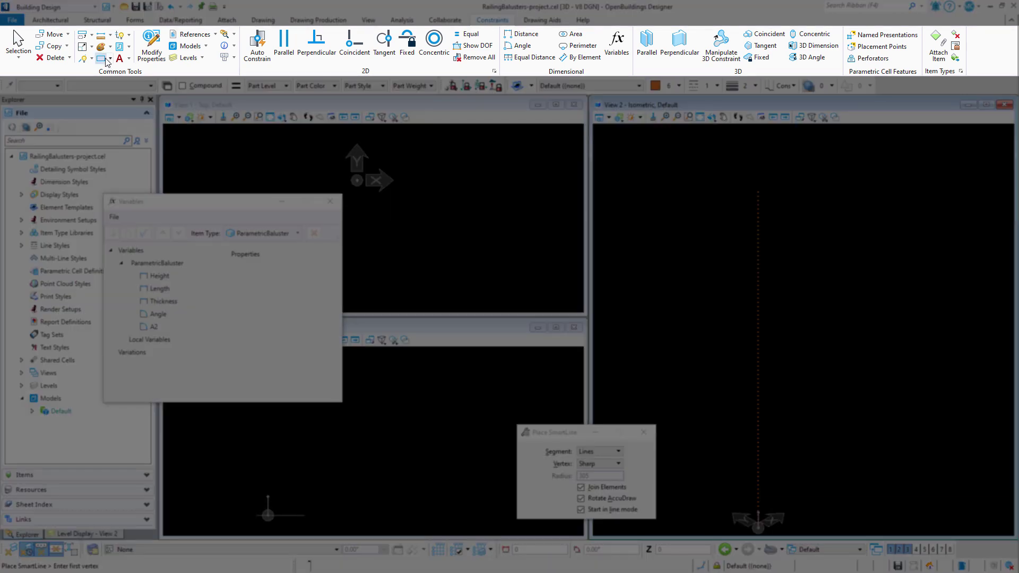
Step: Place a rectangular block outline at the origin, undoing the extra placement
click(104, 58)
click(770, 518)
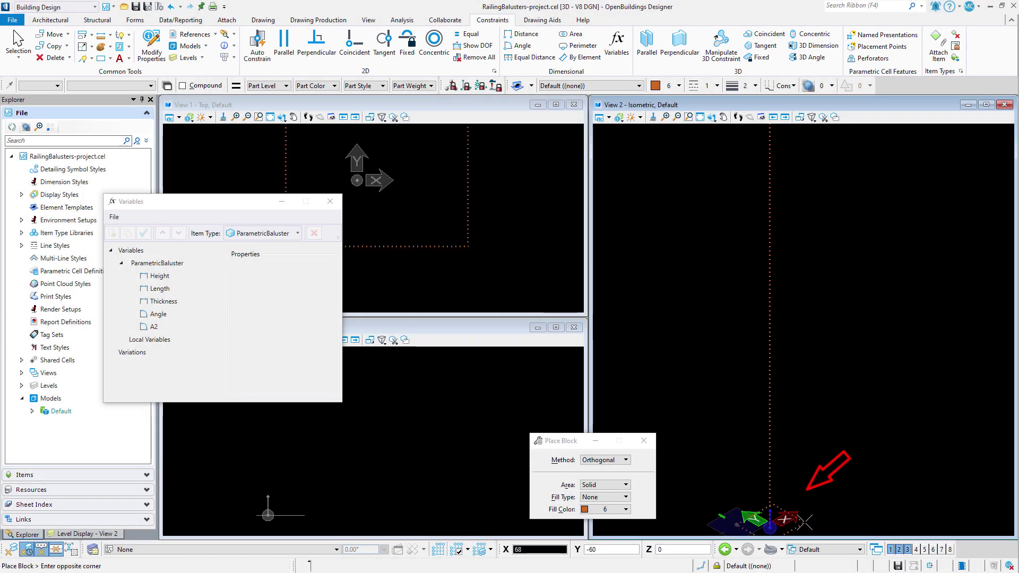
click(773, 497)
key(ctrl+z)
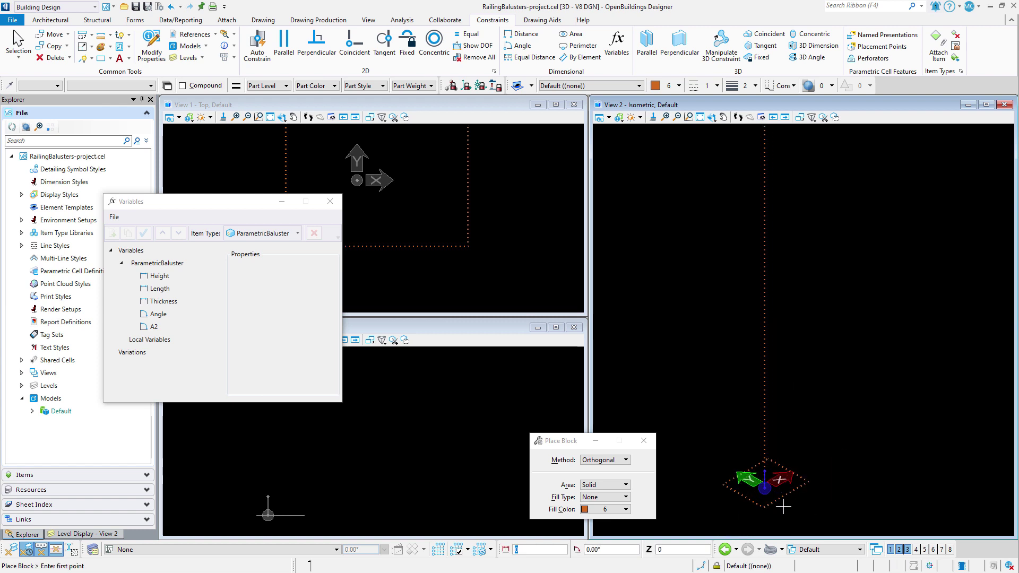
Step: Start another line at the origin with 11 entered, cancel it, and pan/zoom the isometric view
click(83, 58)
click(738, 460)
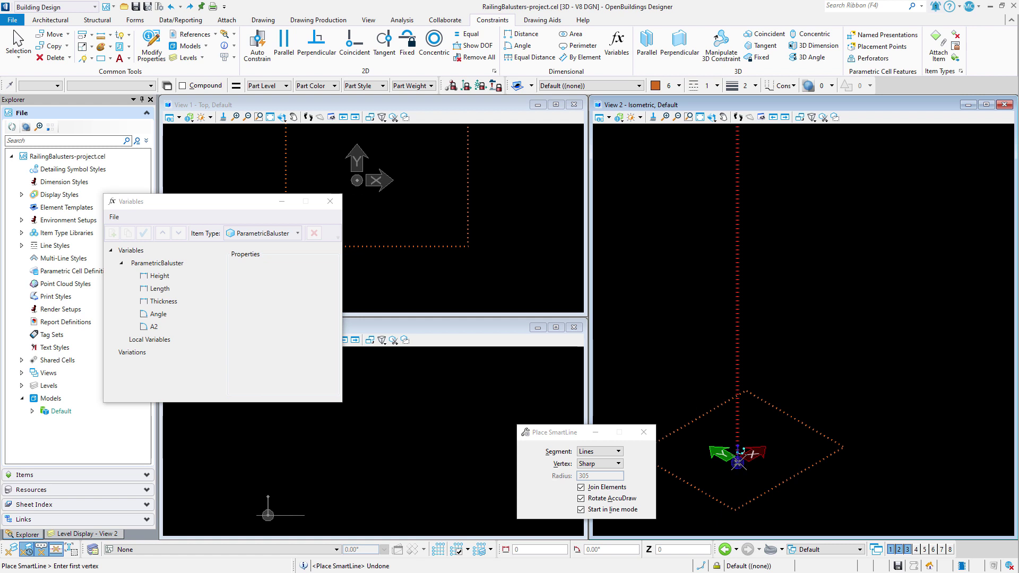
text(1)
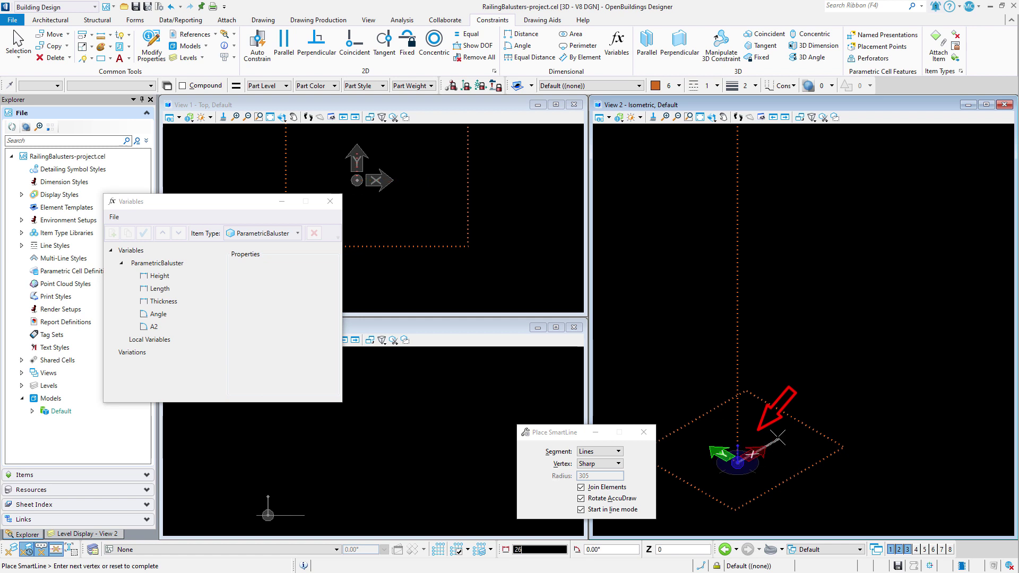
text(1)
right_click(736, 469)
scroll(737, 469, up, 2)
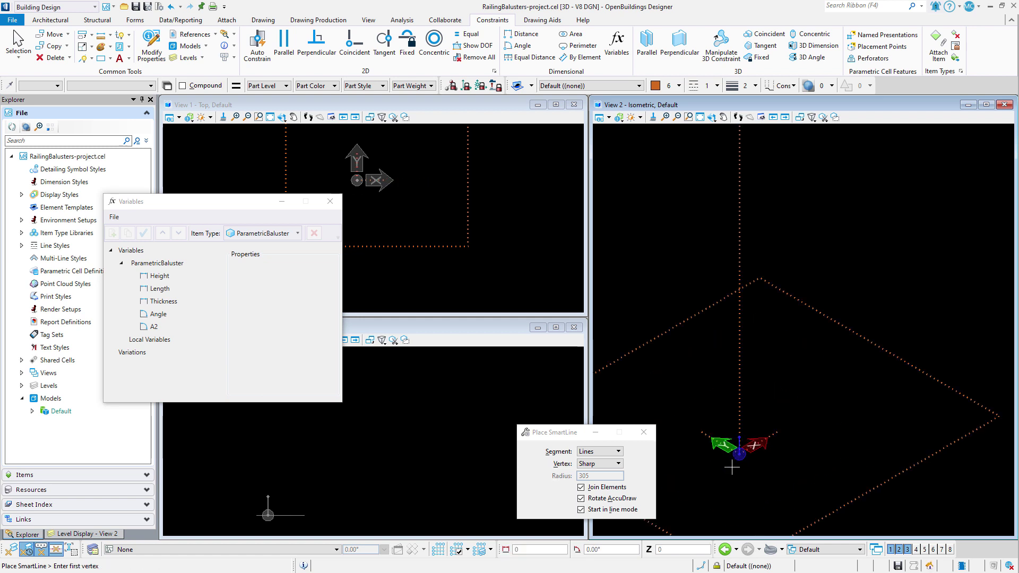
middle_drag(750, 446, 764, 427)
scroll(739, 452, up, 1)
scroll(739, 452, down, 1)
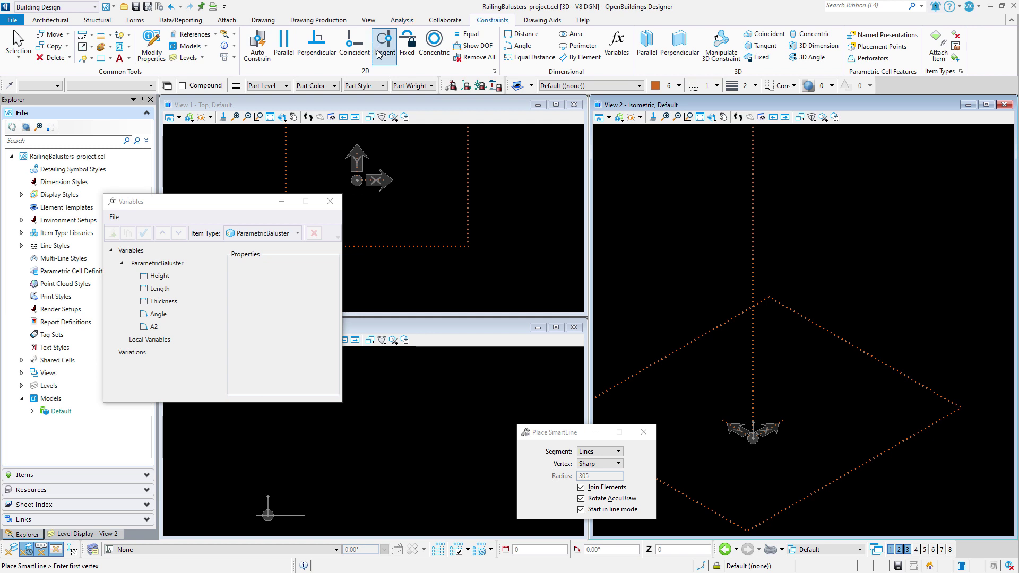
Step: Apply Fix constraints to the elements at the origin and to the outline's segments
click(413, 60)
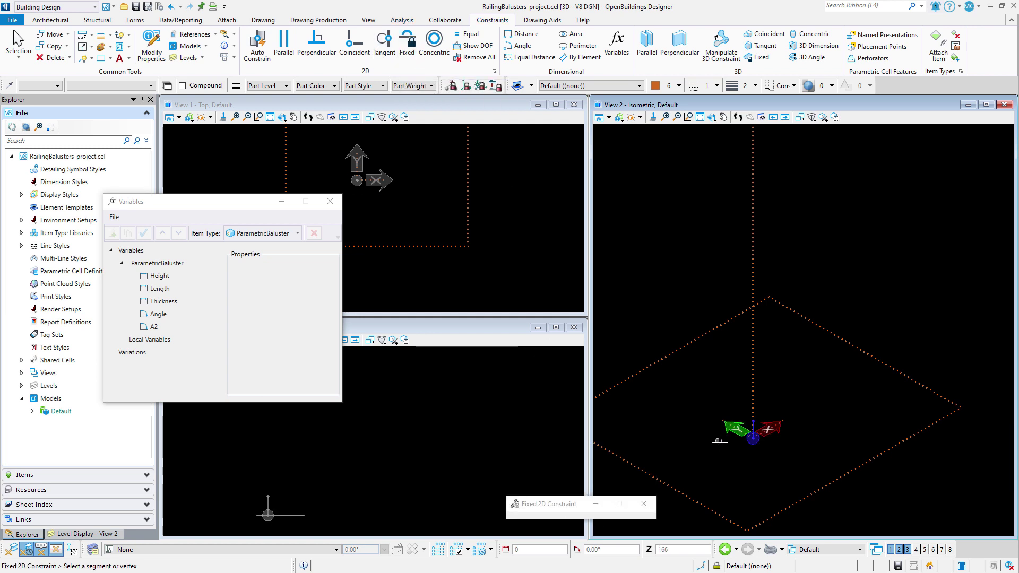
click(753, 429)
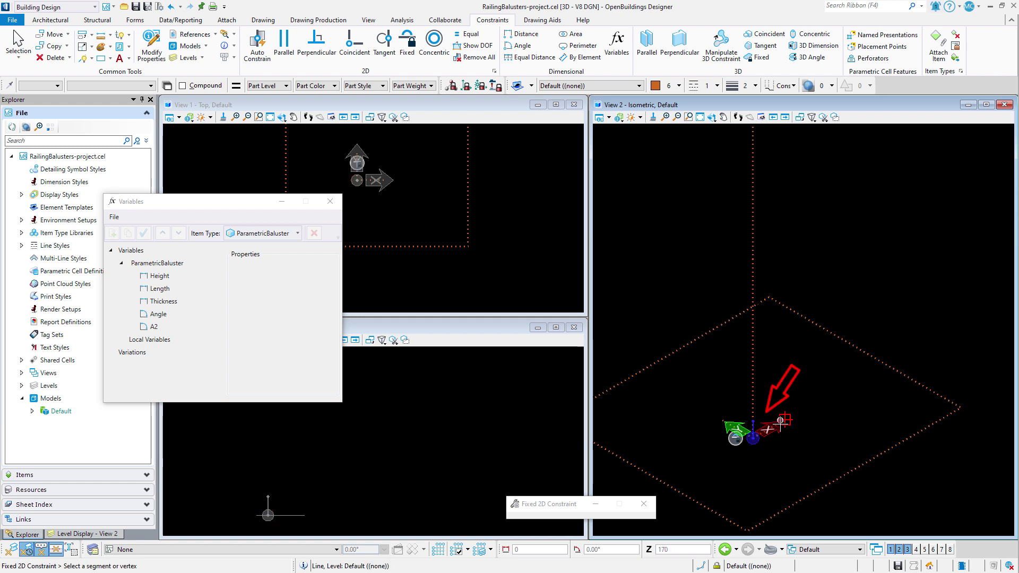
click(761, 435)
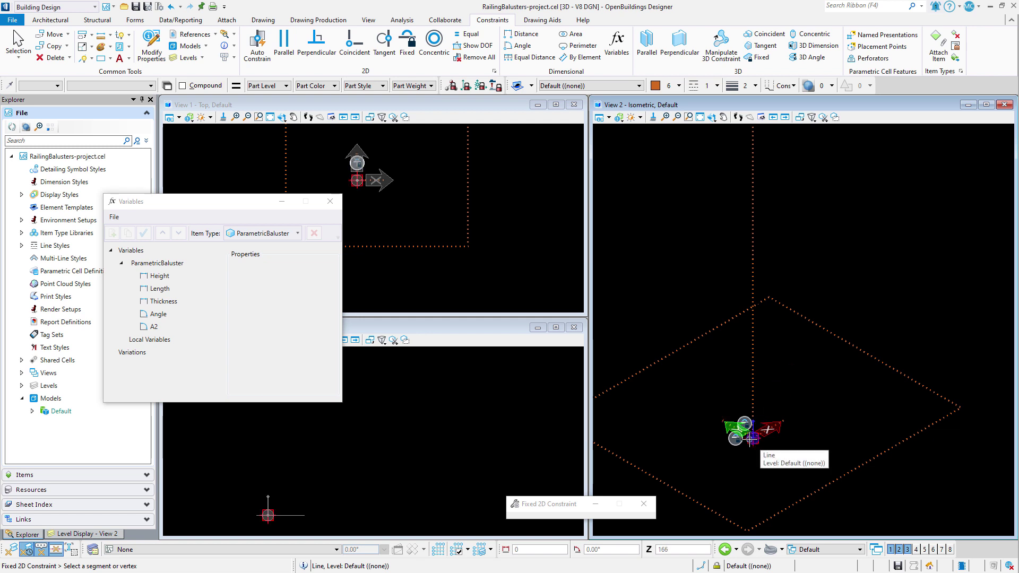
click(752, 438)
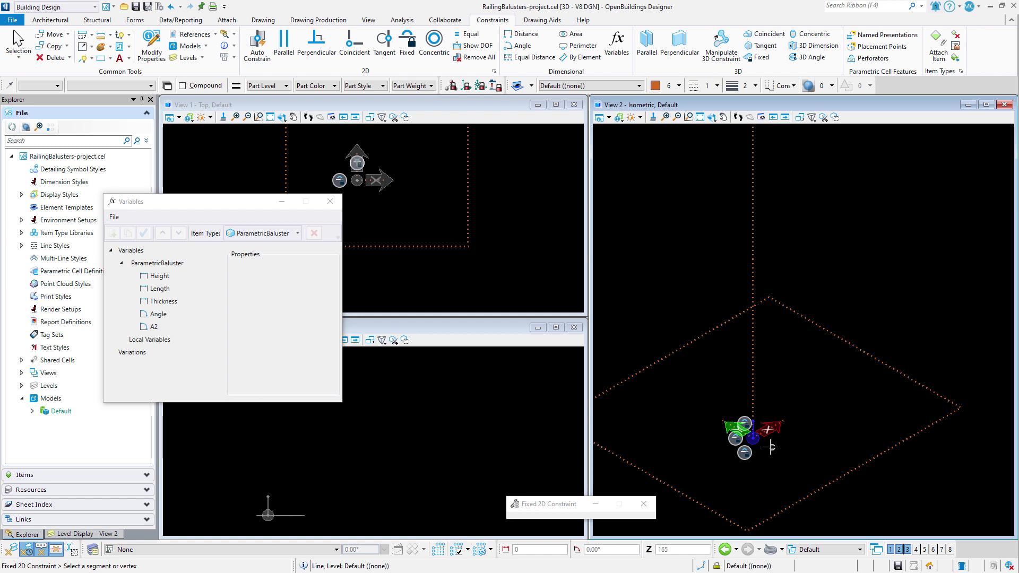
scroll(768, 446, up, 2)
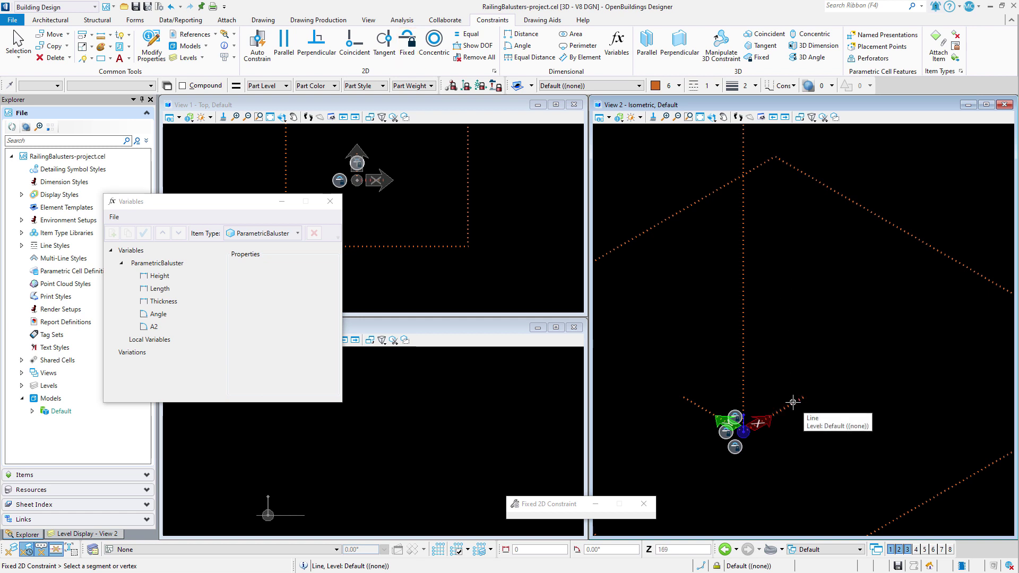
click(793, 402)
click(698, 394)
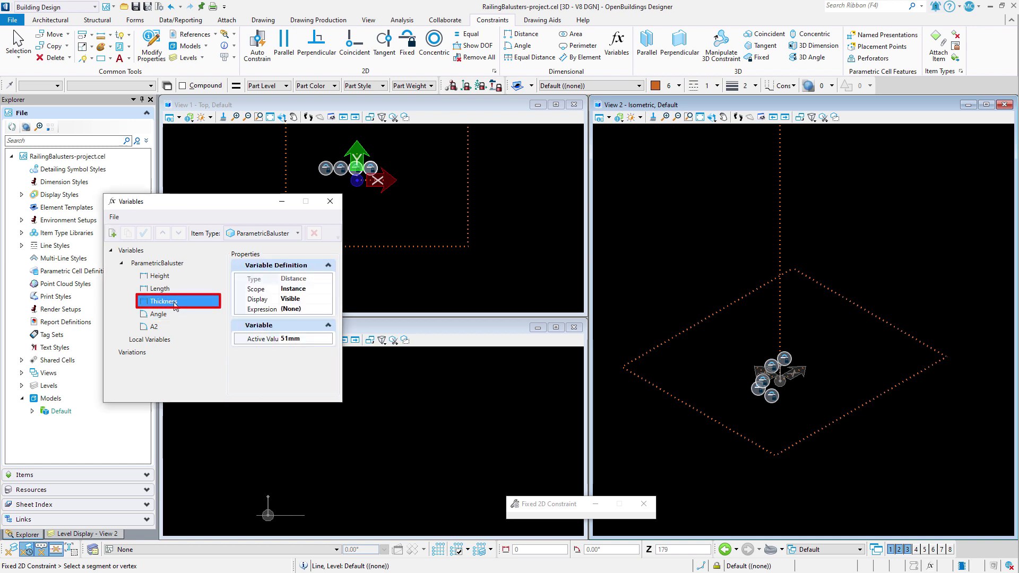
Step: Auto-constrain the dotted rectangular shape
click(528, 57)
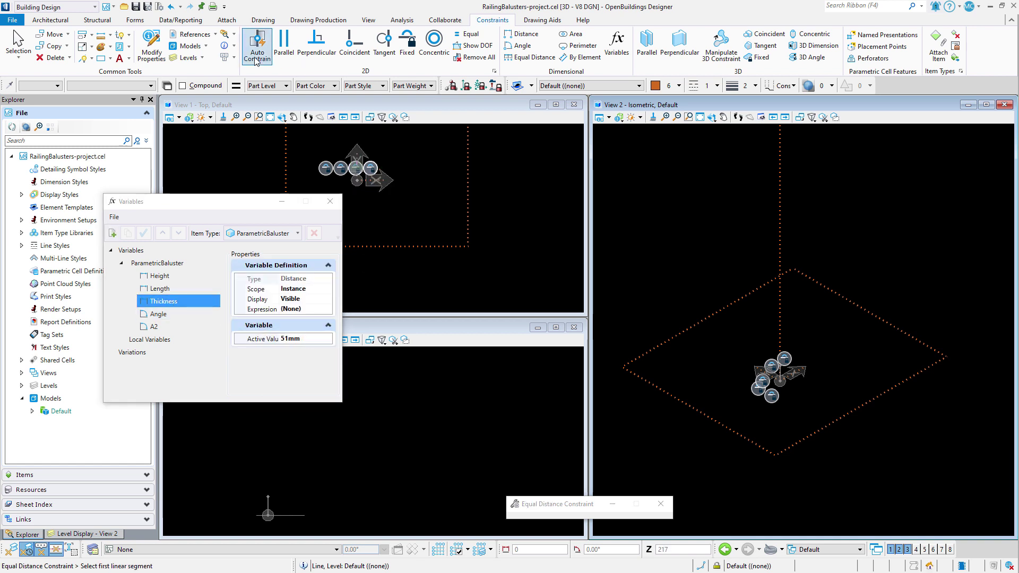
click(258, 51)
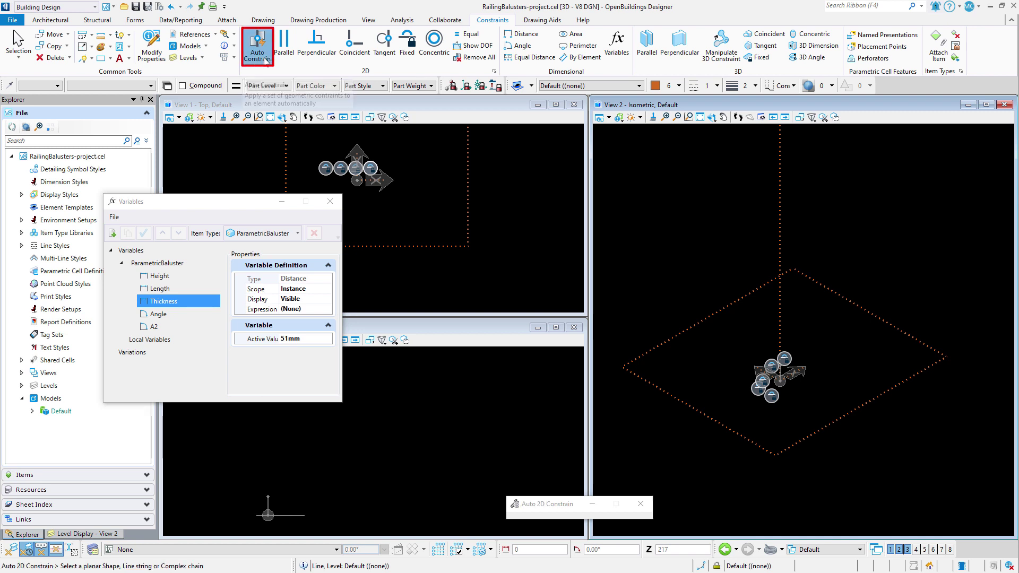
click(660, 341)
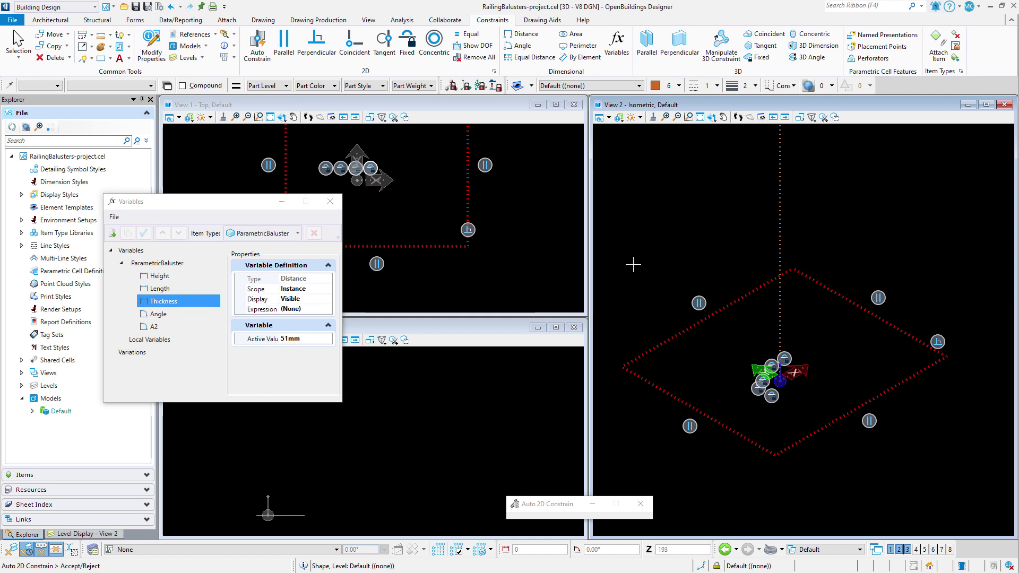
Step: Make both pairs of opposite edges of the shape parallel
click(284, 45)
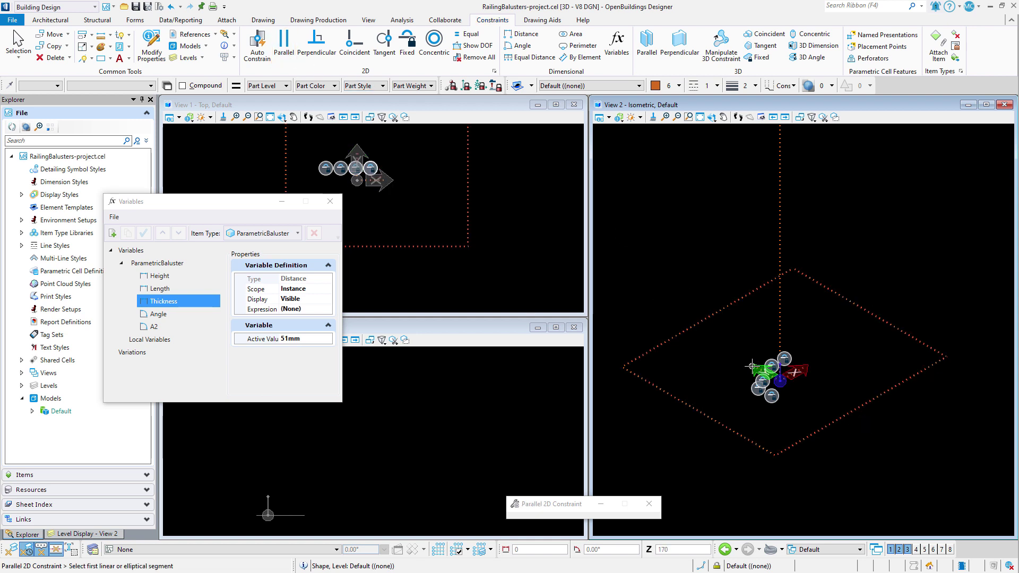
click(751, 366)
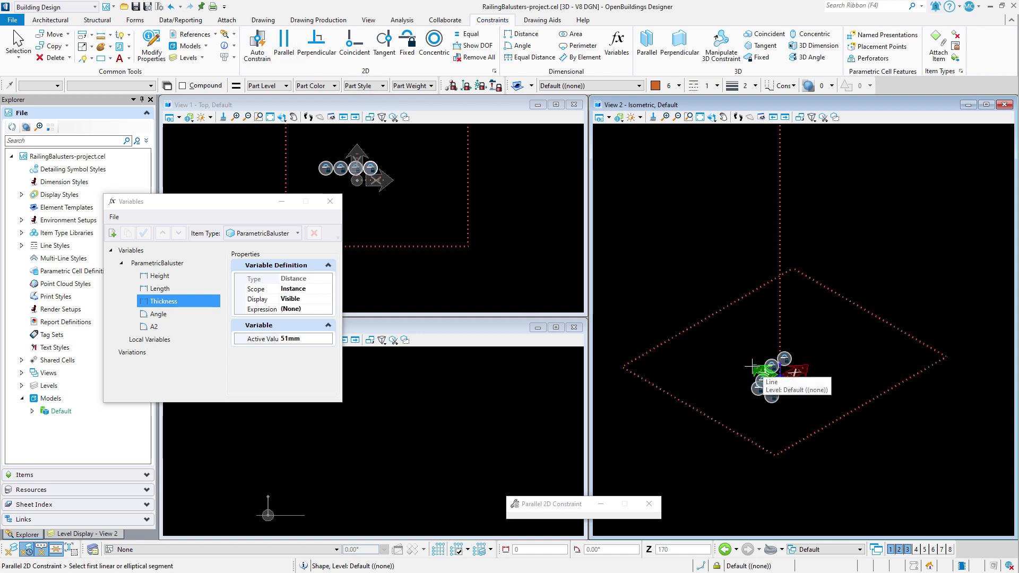
click(696, 407)
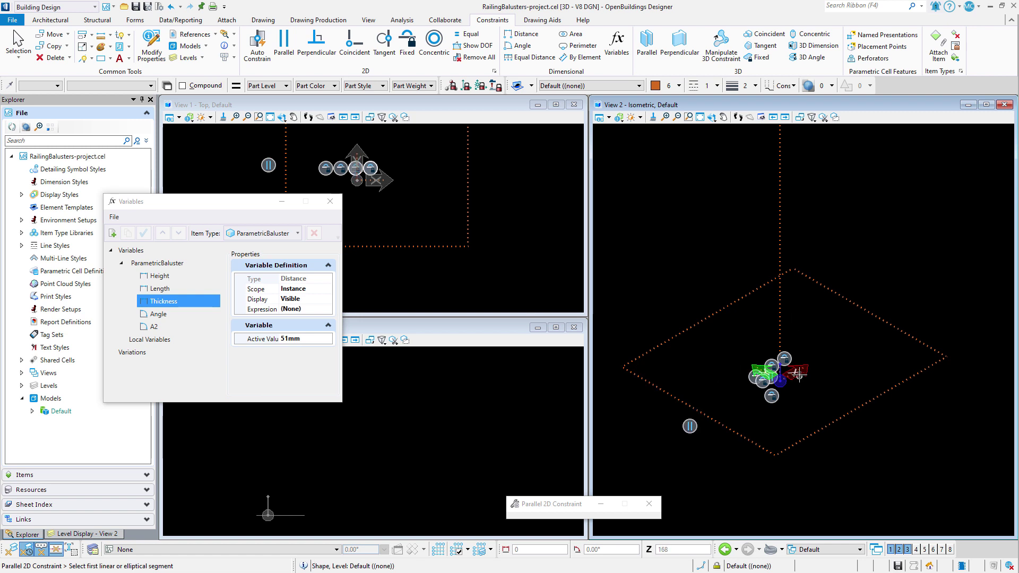
click(800, 374)
click(860, 409)
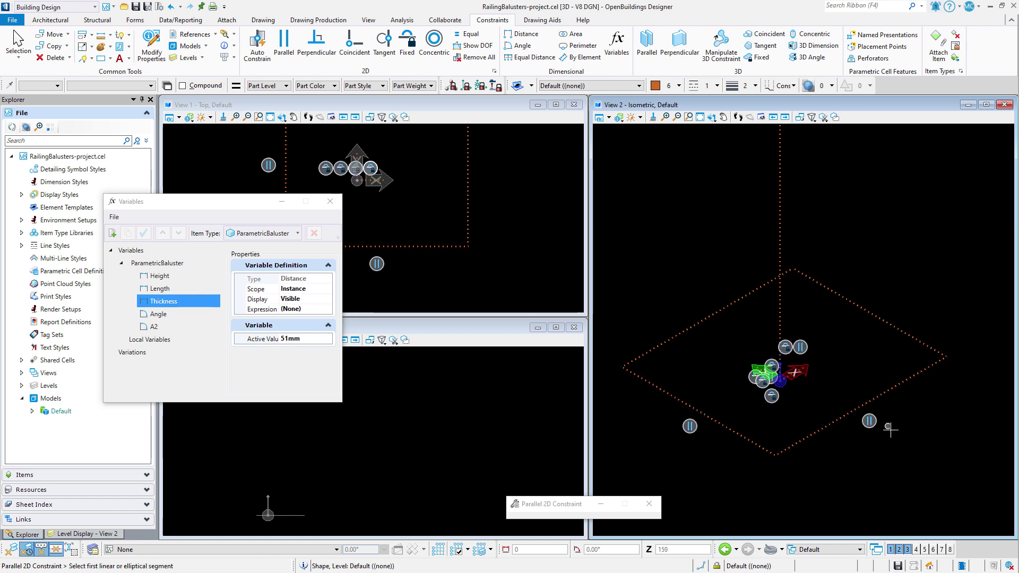
Step: Add EQ equal-distance constraints centring the middle line between opposite edges in both directions
click(531, 57)
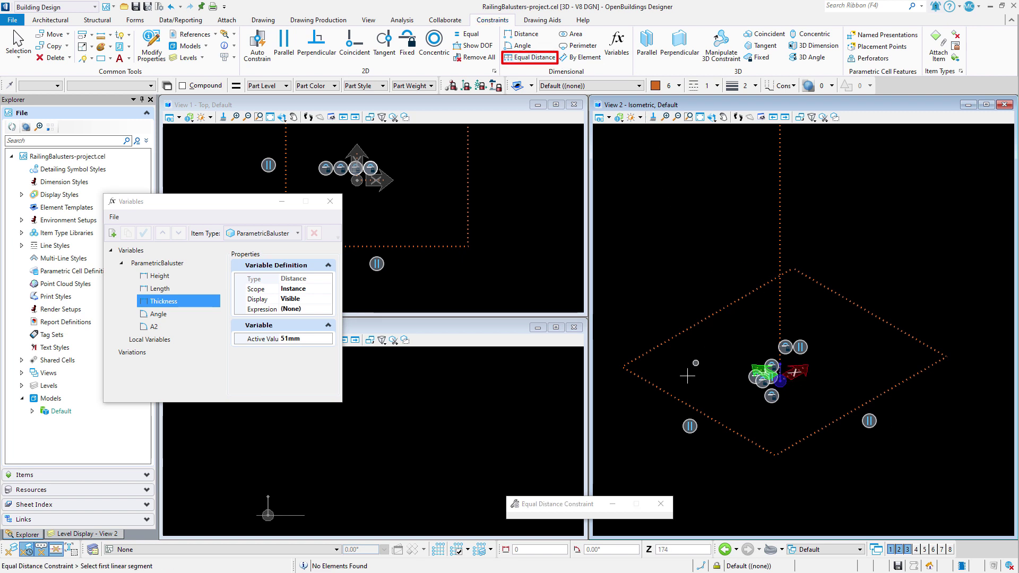
click(676, 399)
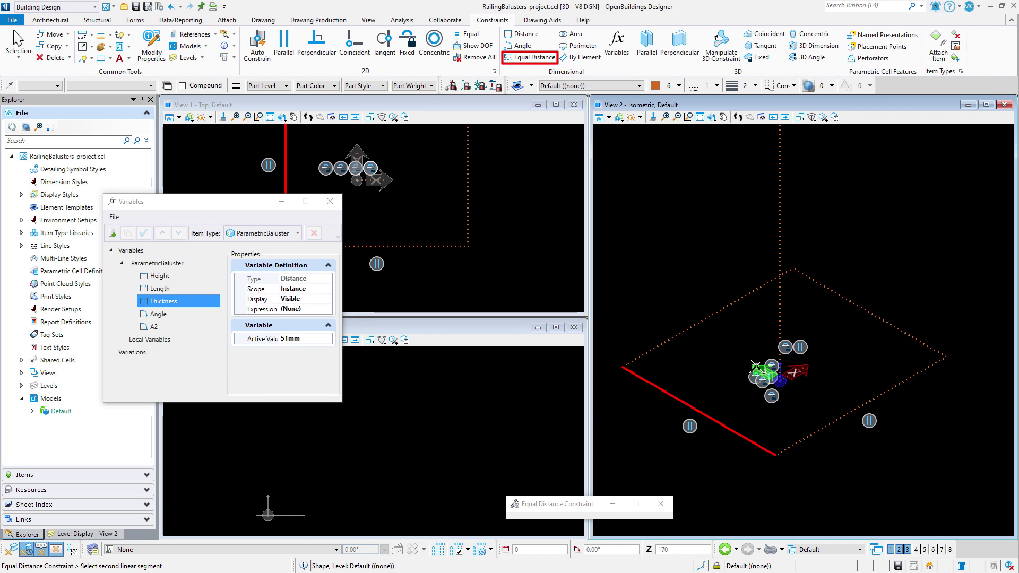
click(759, 365)
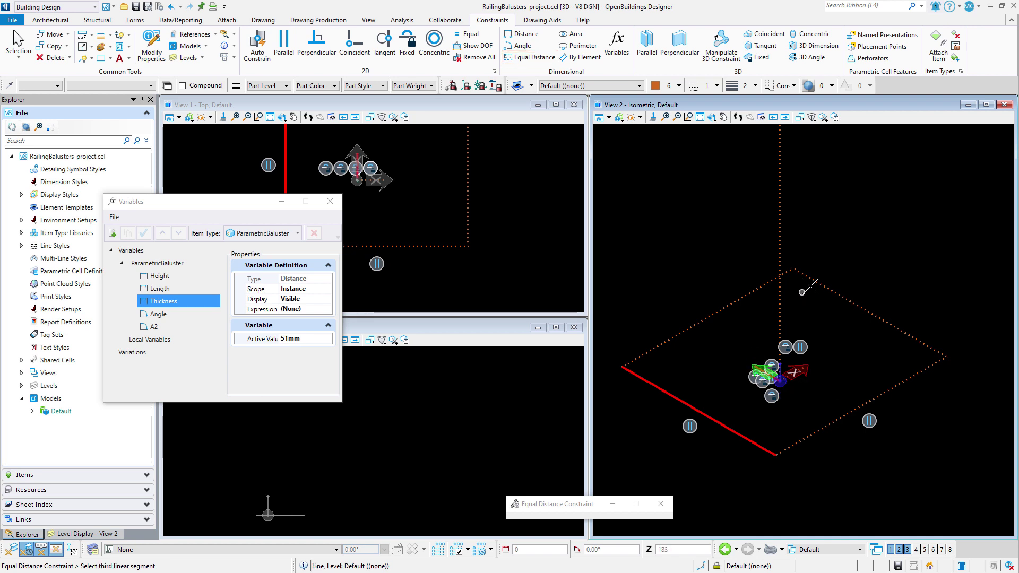
click(851, 300)
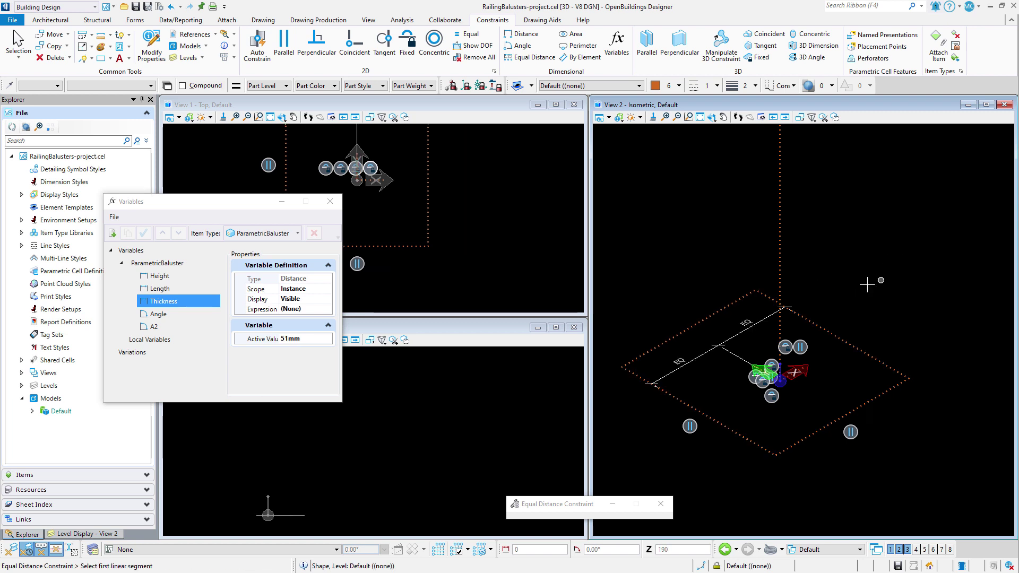
click(718, 317)
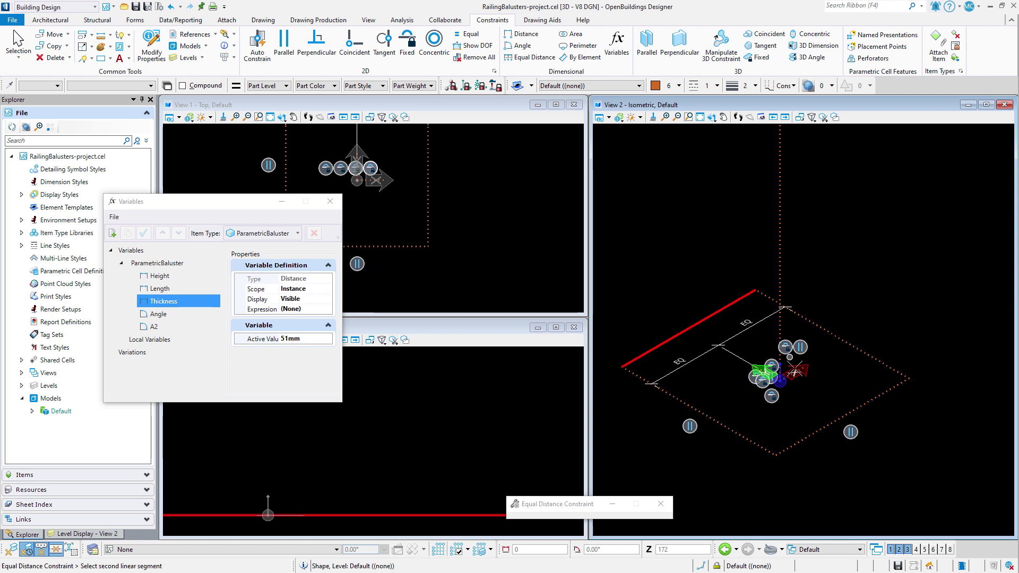
click(796, 372)
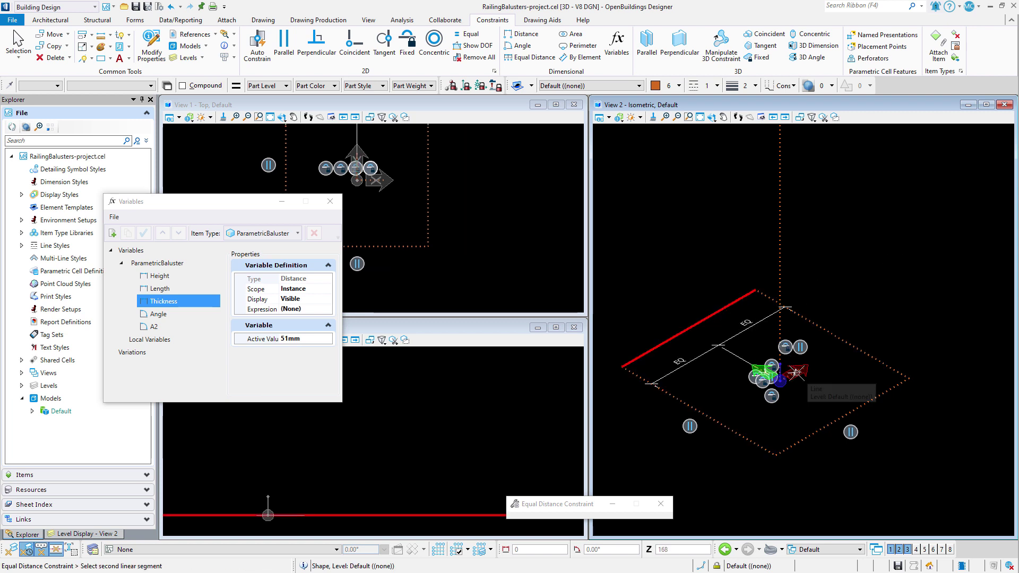
click(855, 409)
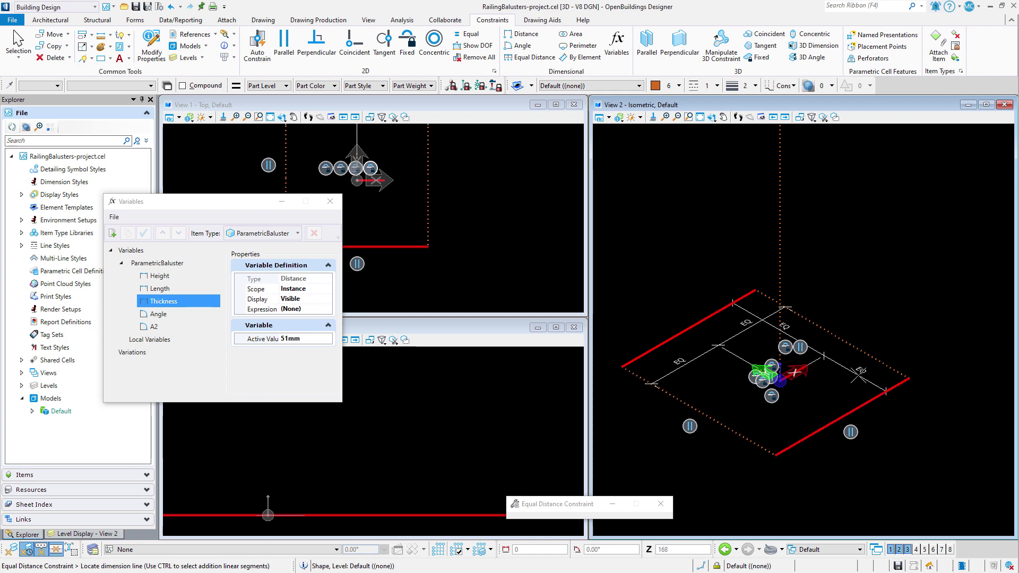
click(858, 375)
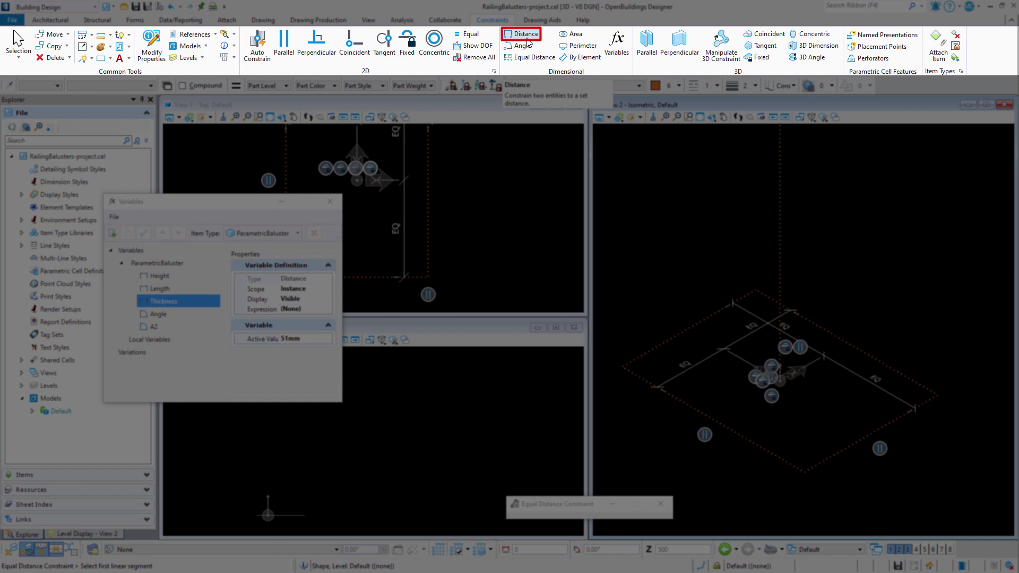
Step: Dimension both spans of the shape with distance constraints driven by Thickness (51)
click(526, 42)
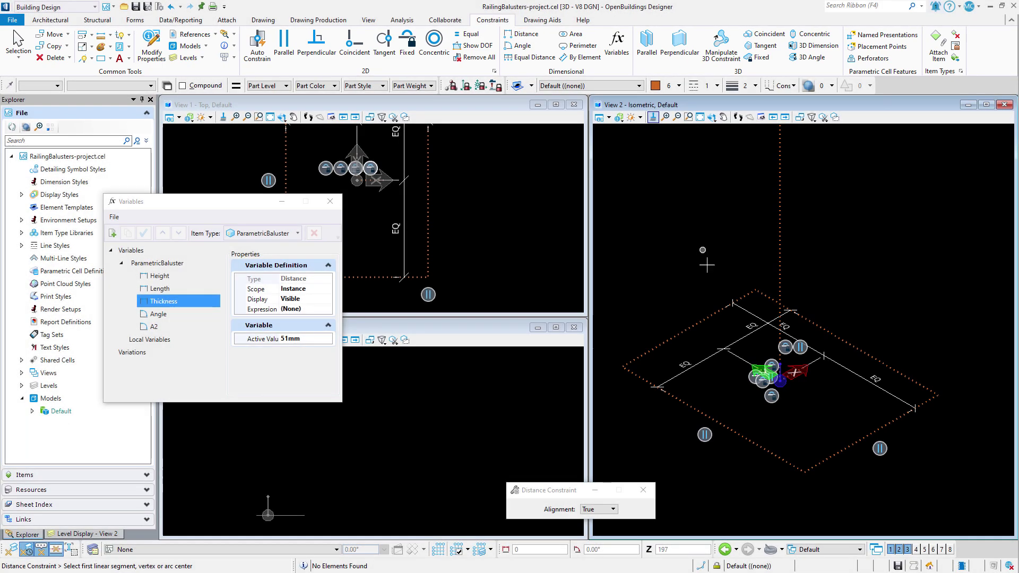
click(712, 313)
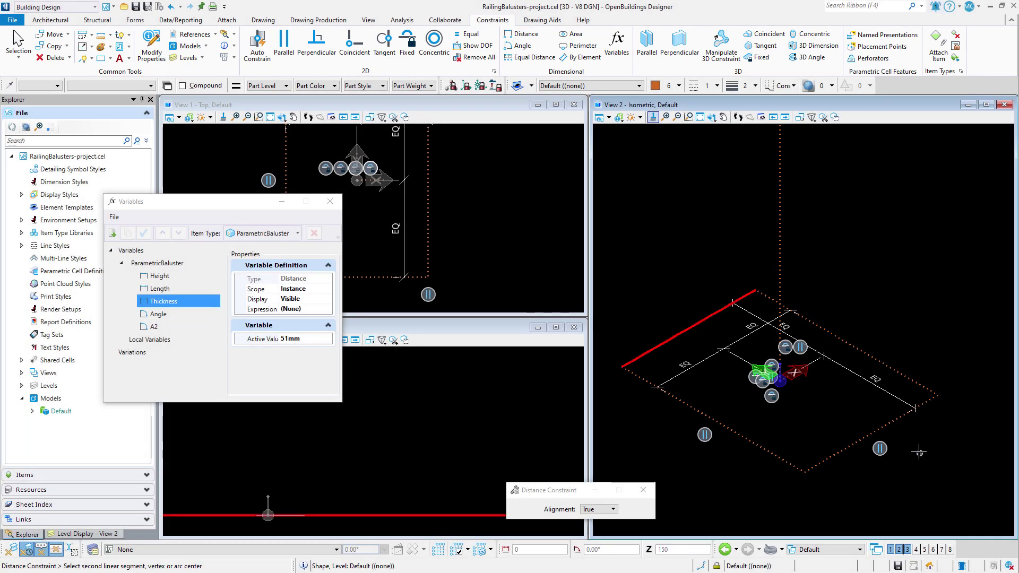
click(927, 408)
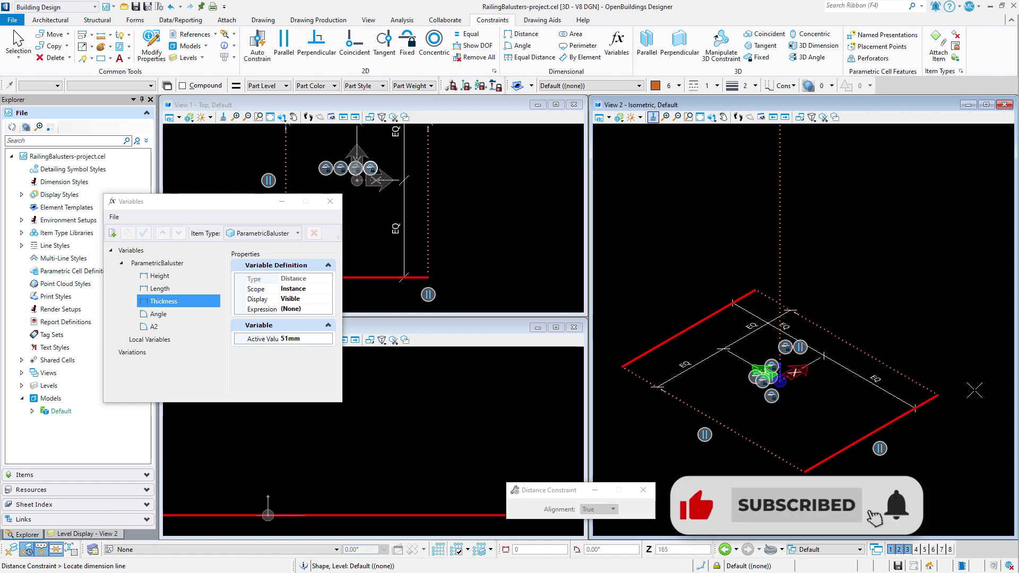
click(976, 395)
click(973, 437)
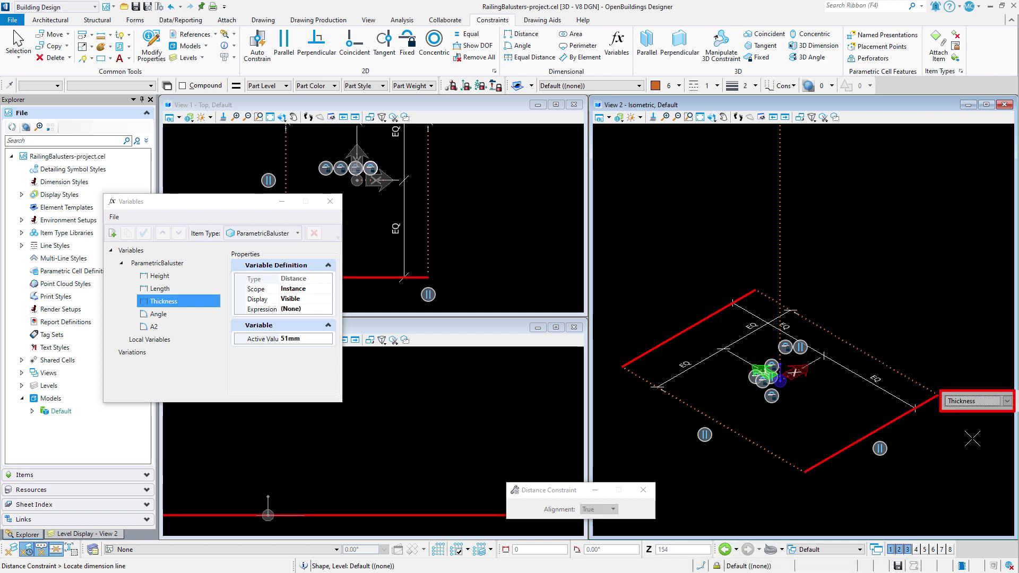
click(964, 436)
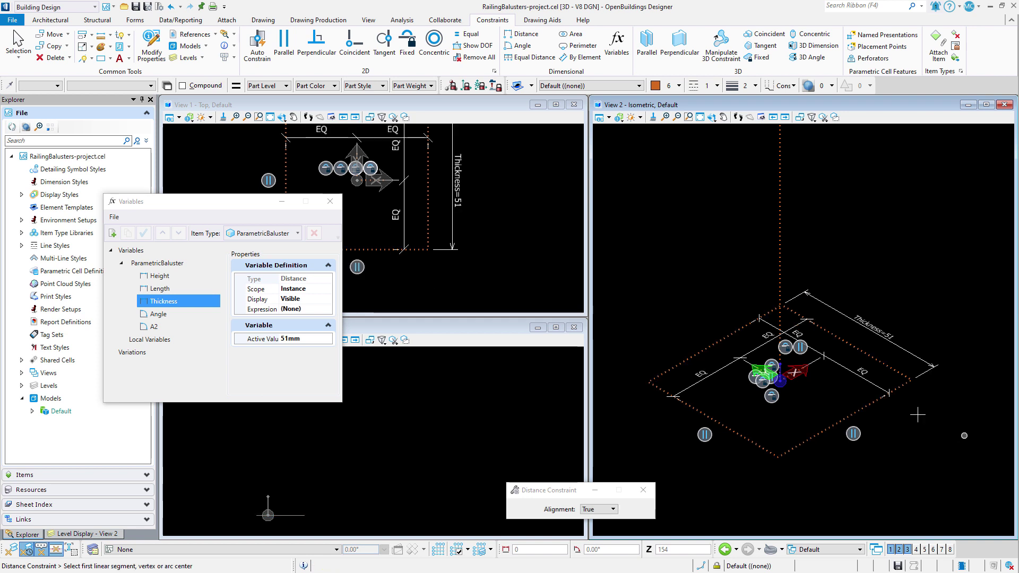
click(741, 433)
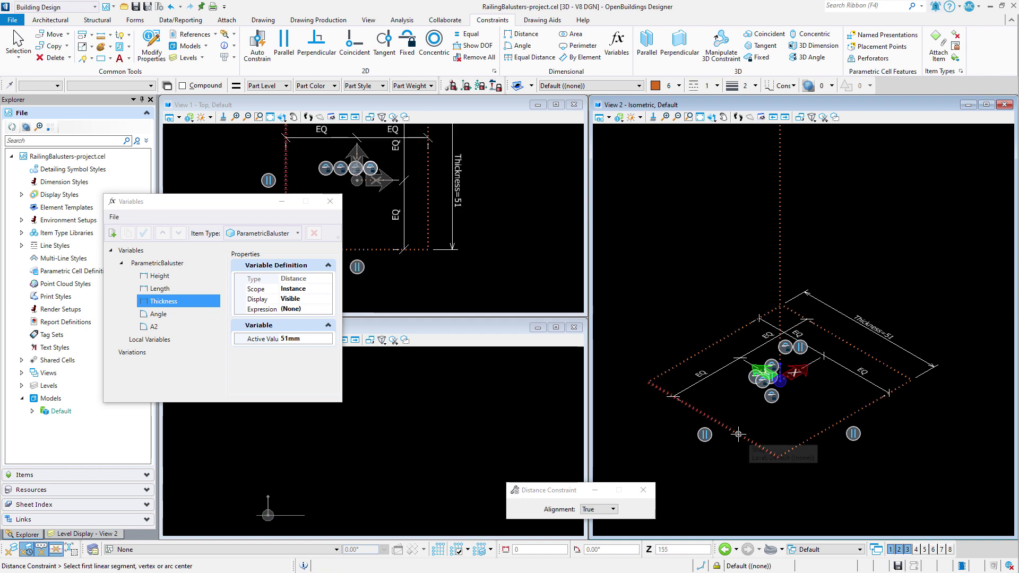
click(866, 353)
click(932, 435)
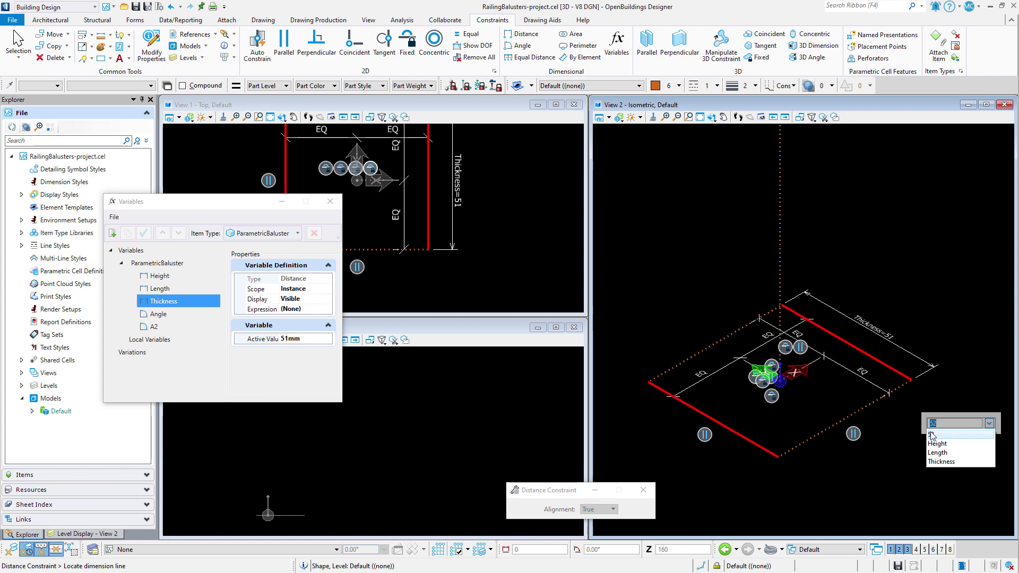
click(941, 462)
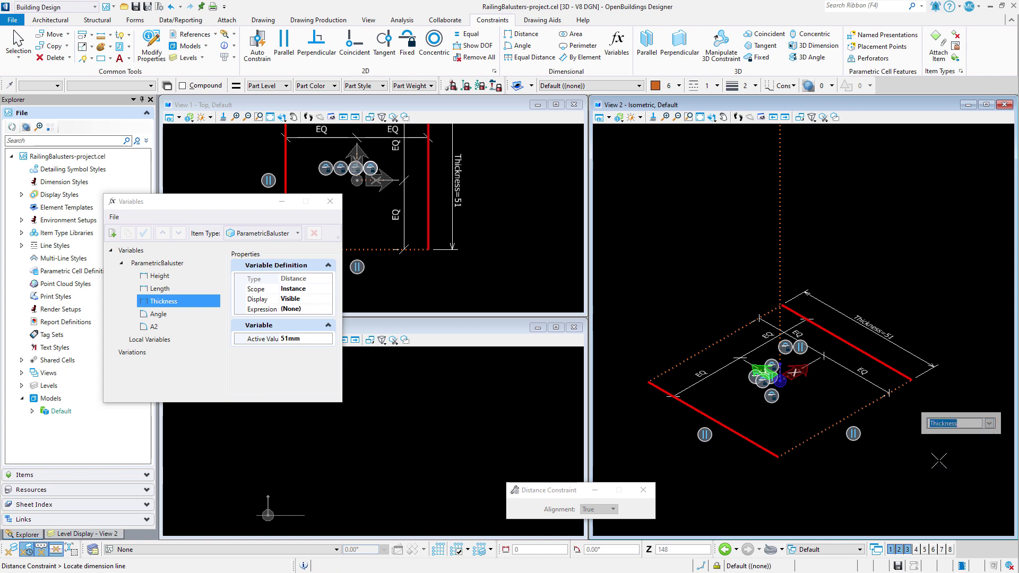
click(934, 459)
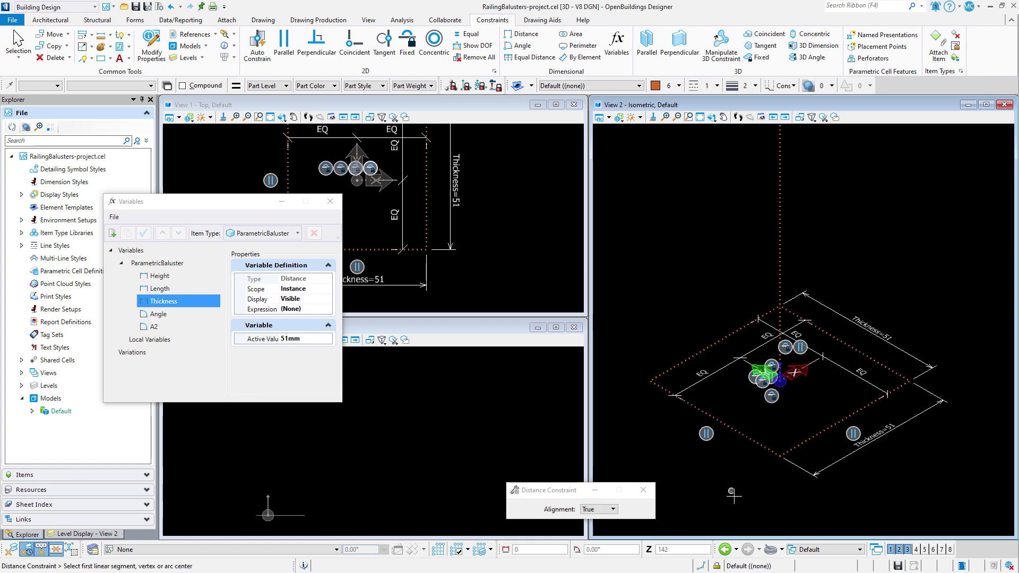
Step: Constrain the vertical line's length to the Height variable, reading Height=610
scroll(734, 496, down, 5)
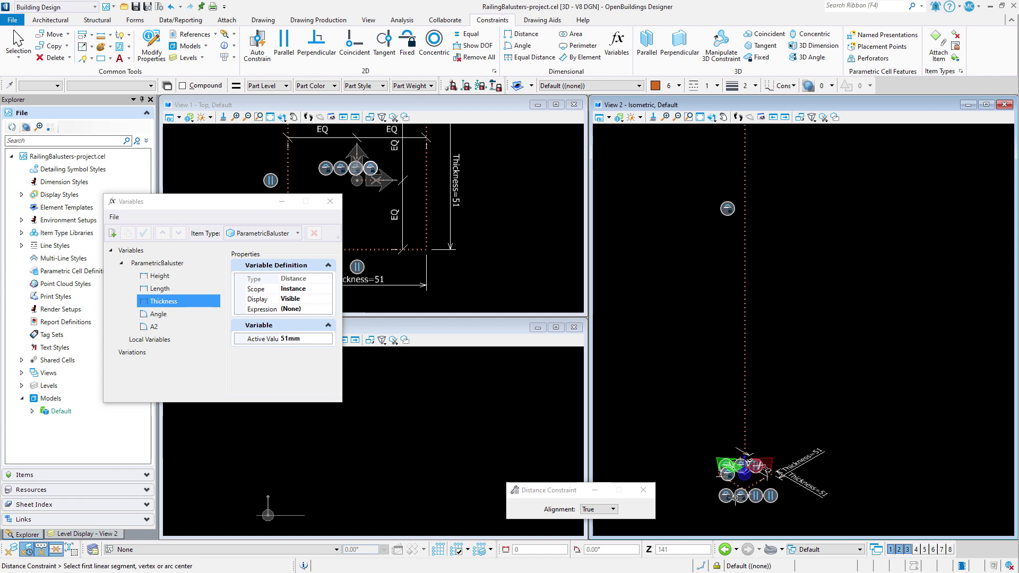
scroll(735, 497, down, 2)
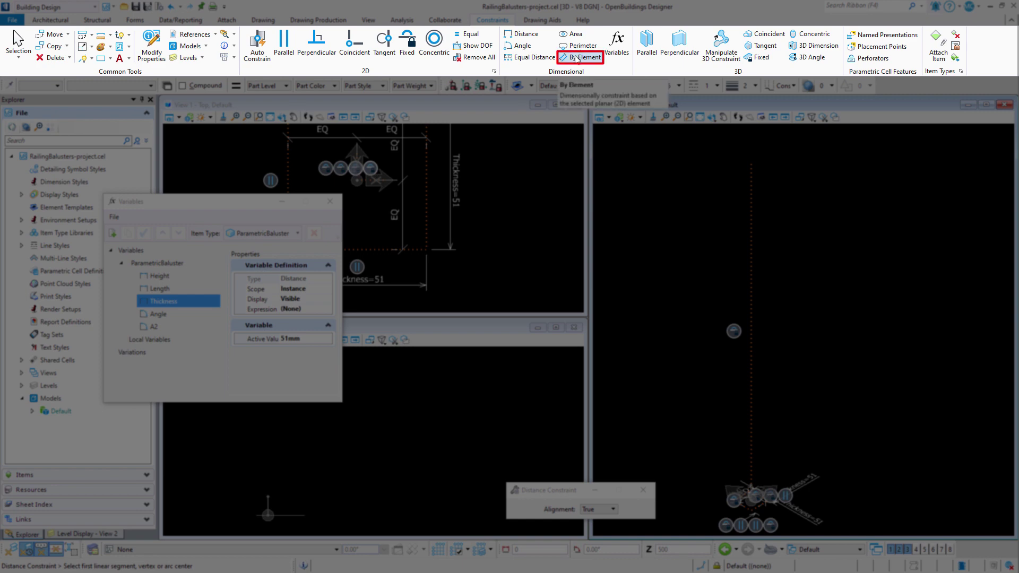
click(577, 59)
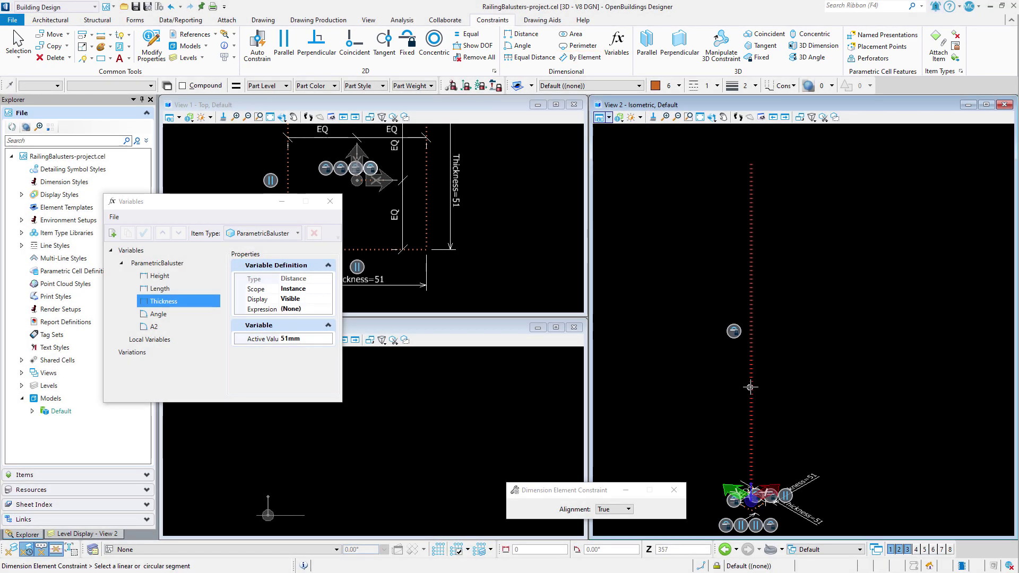
click(750, 387)
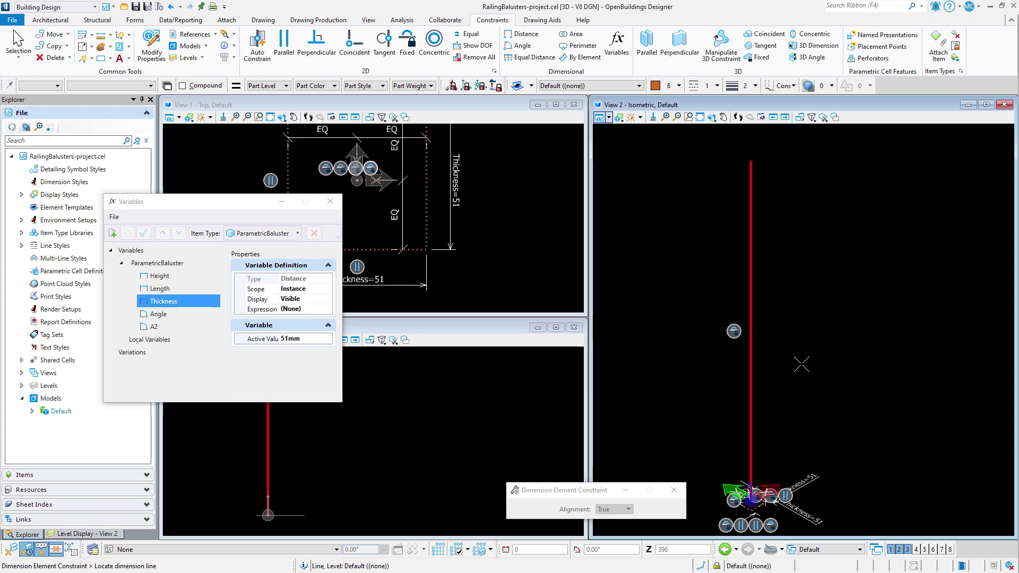
click(816, 396)
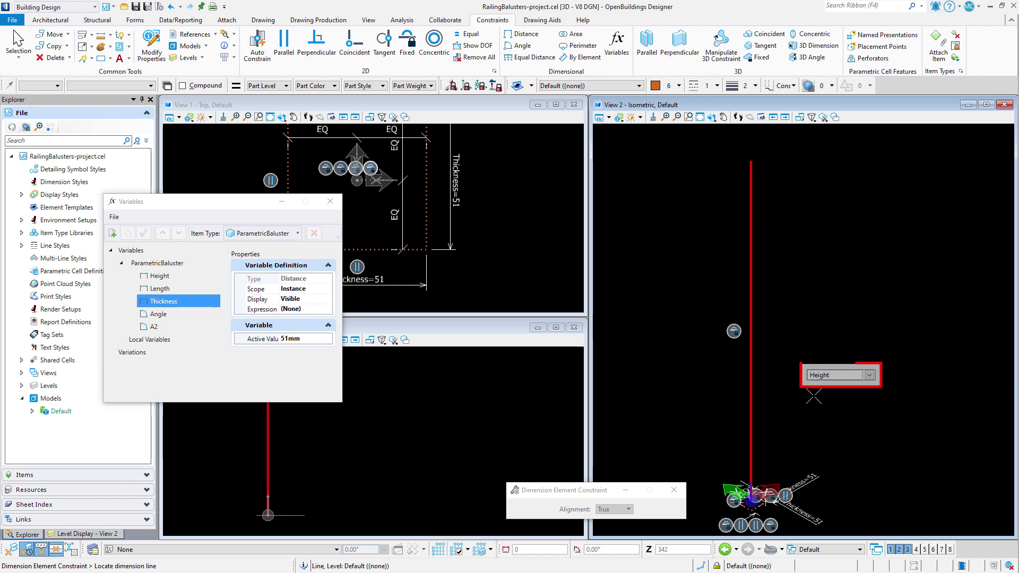
click(813, 396)
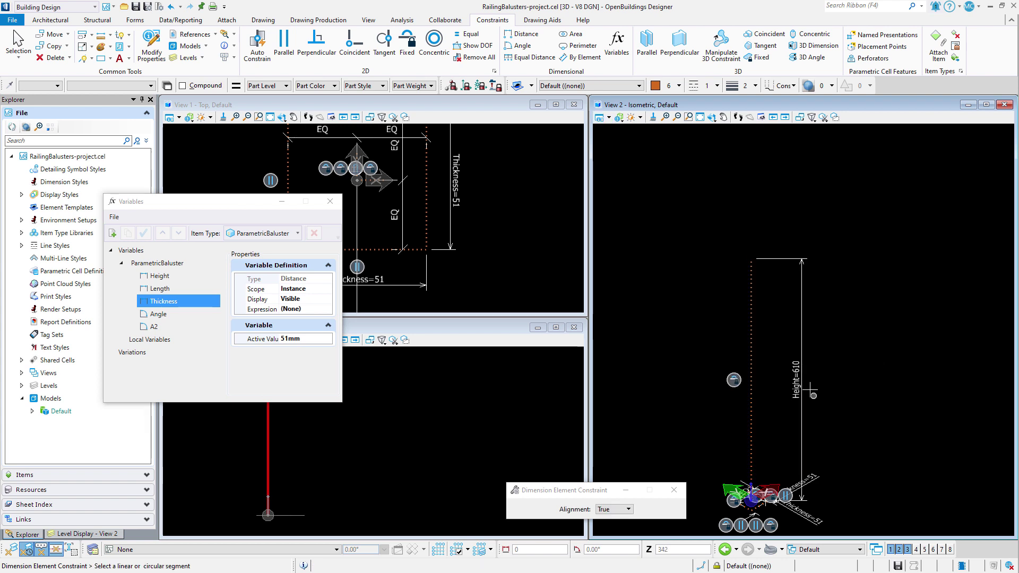
Step: Fit the isometric and top views to the model and close the Variables window
click(701, 117)
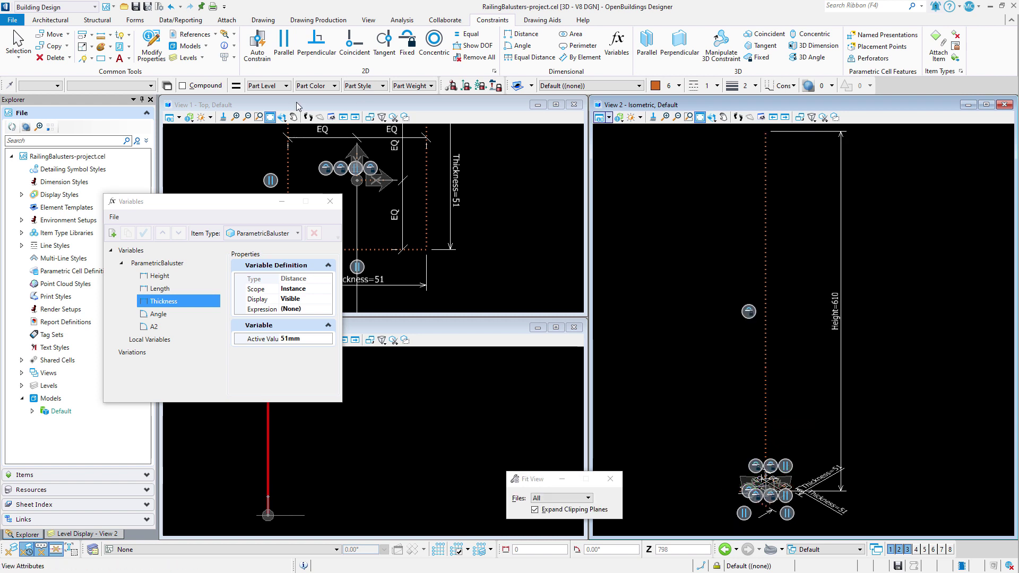
click(270, 116)
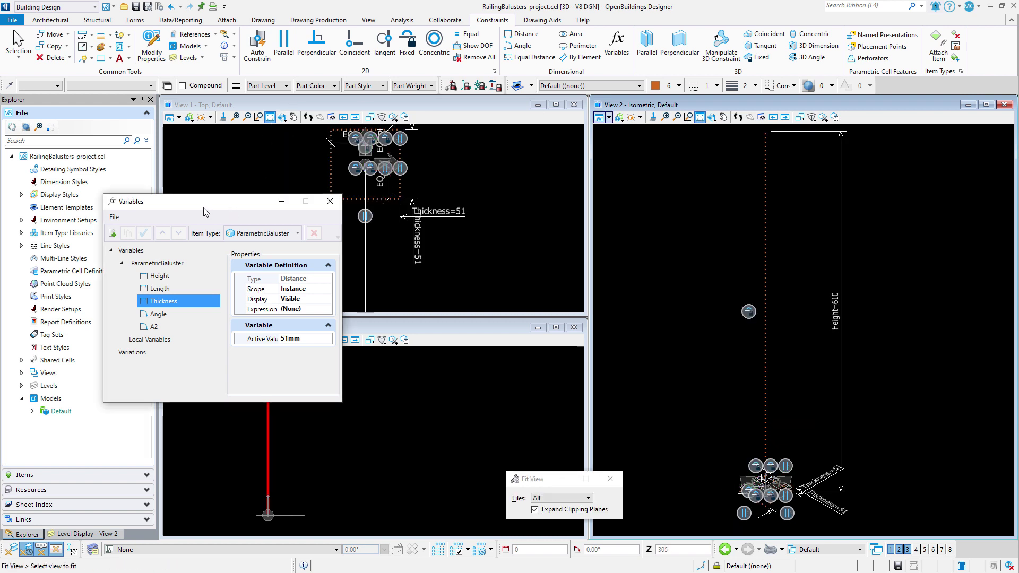
drag(227, 208, 506, 160)
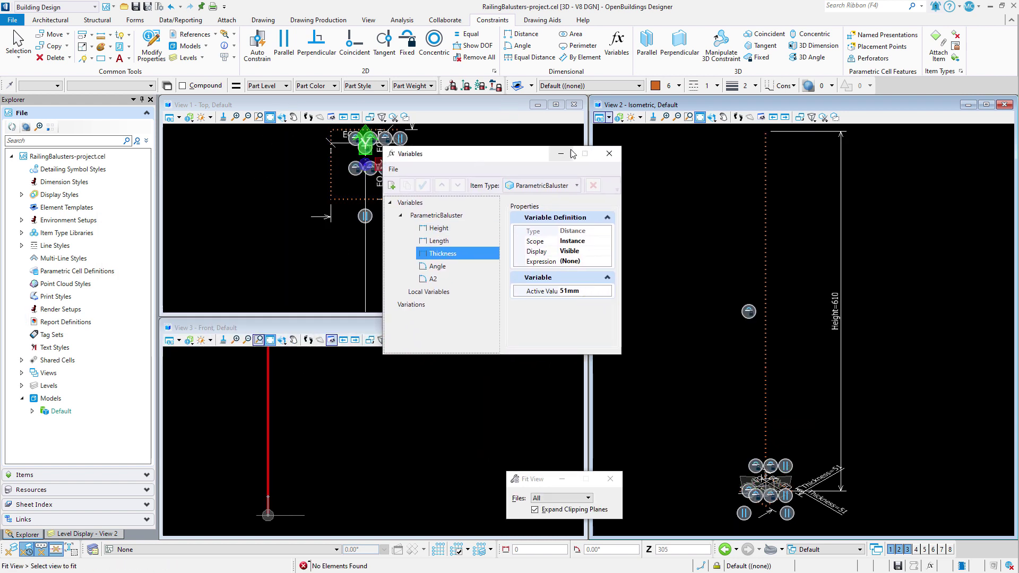
click(610, 154)
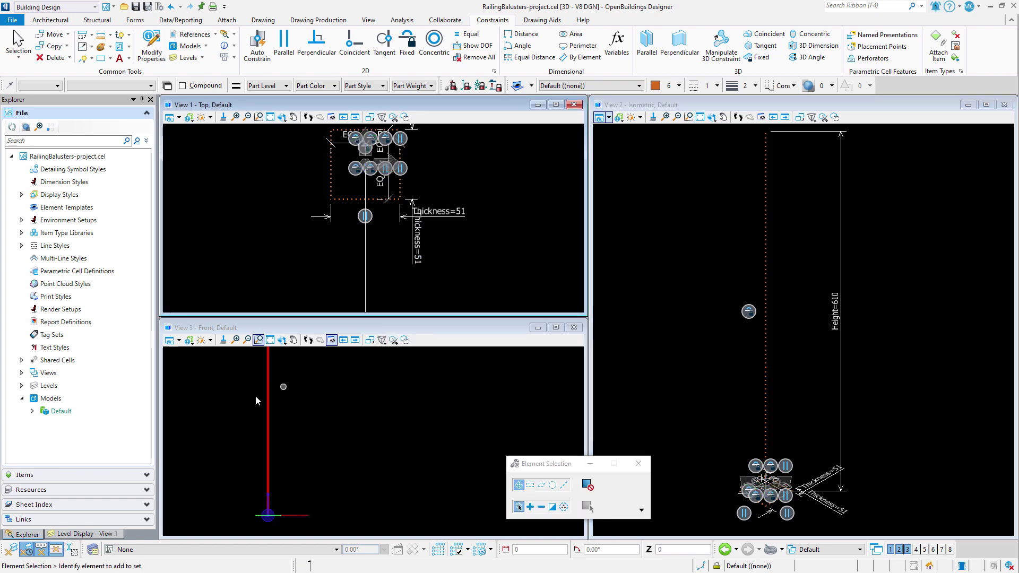
Step: Copy the Default model as 'Balustrade Type 1' with a matching description
right_click(88, 411)
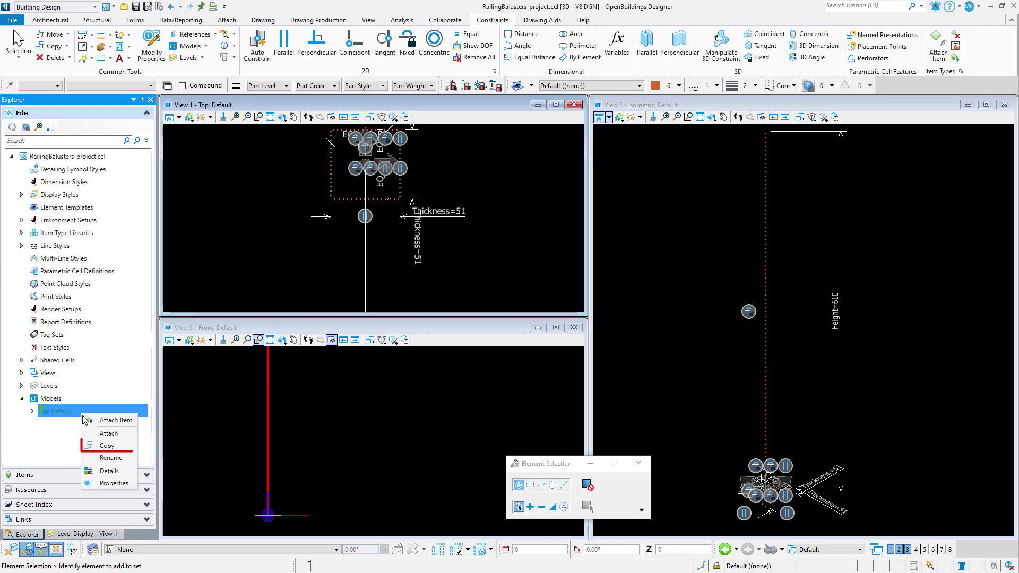
click(109, 446)
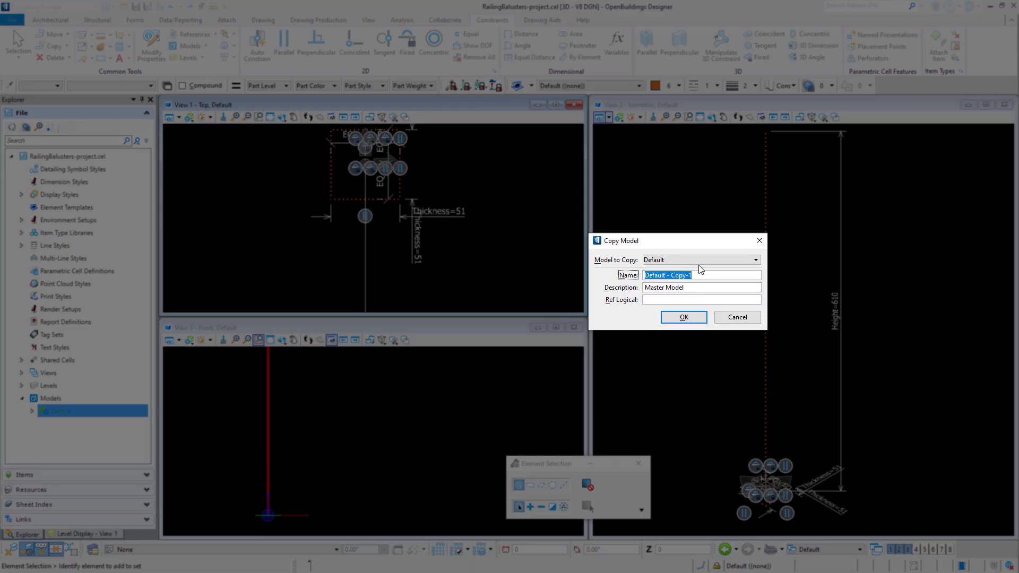
text(Balustrade Type 1)
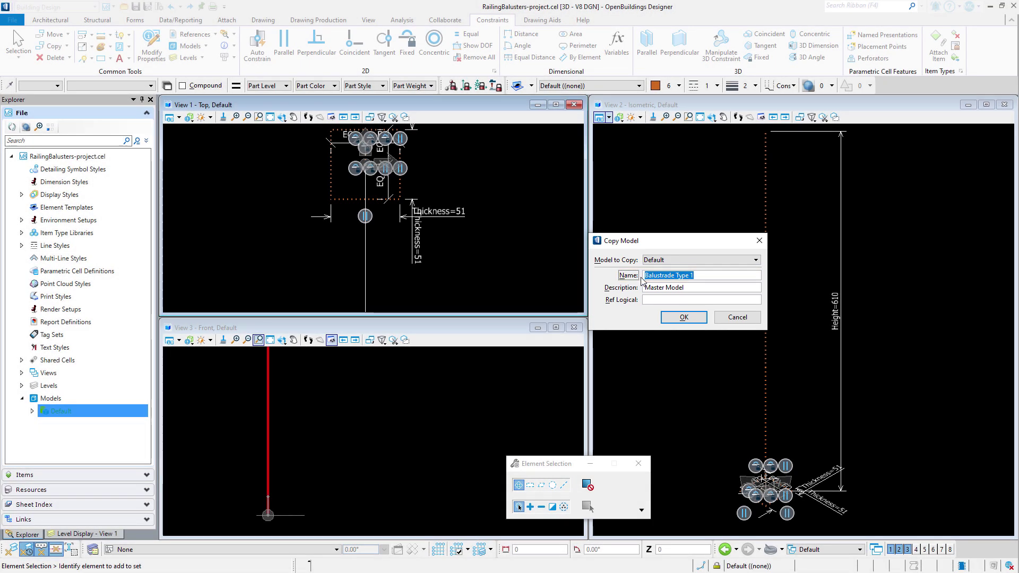
click(690, 290)
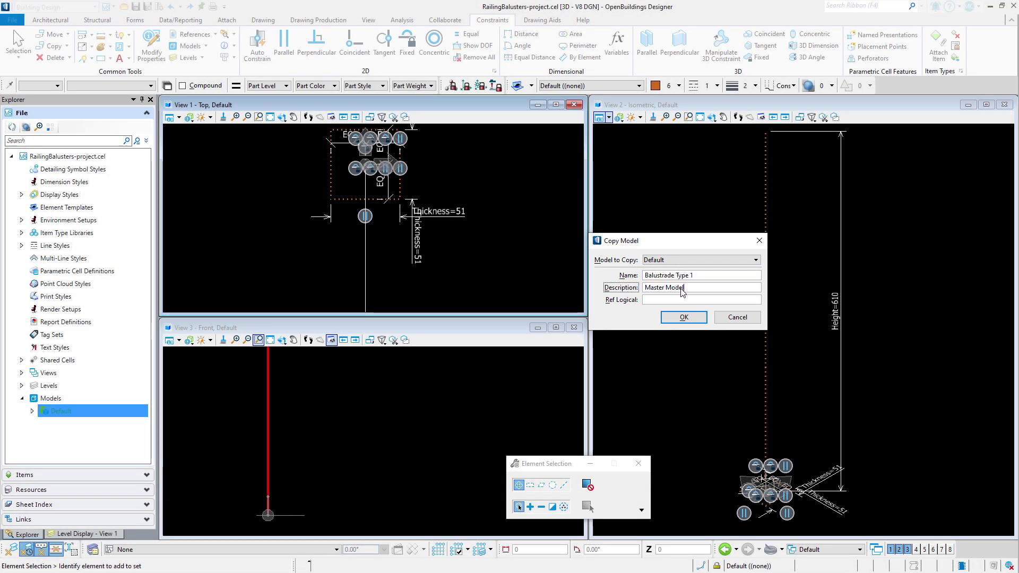
click(685, 317)
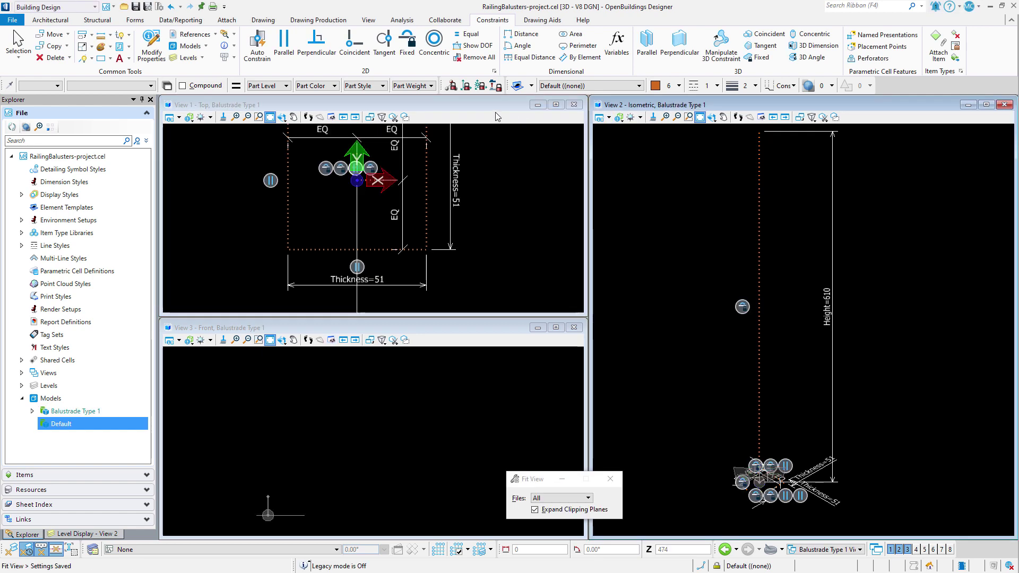
Step: Set the active family to Circulation, part to Railing, and class to Primary
click(46, 86)
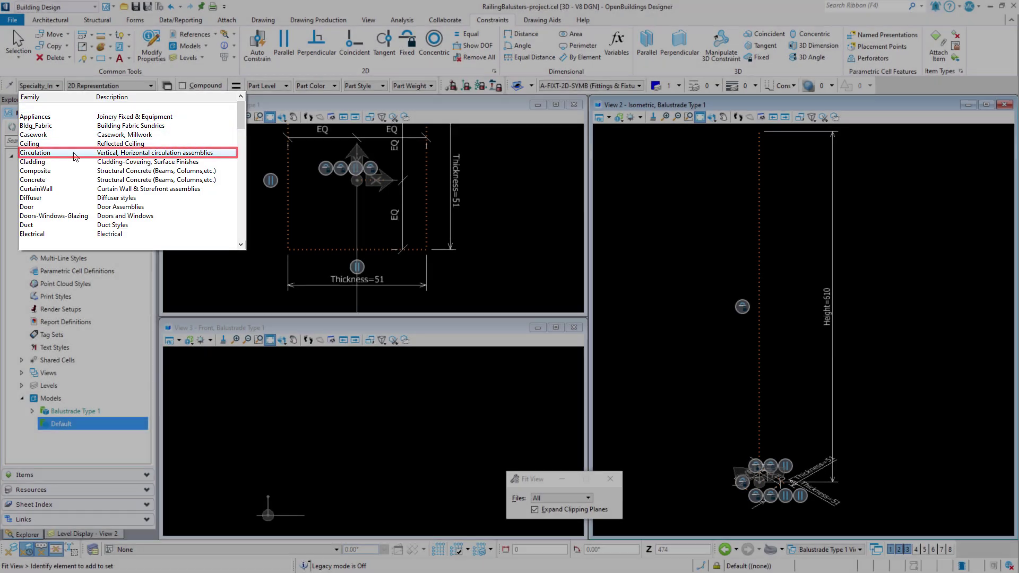
click(35, 153)
click(109, 87)
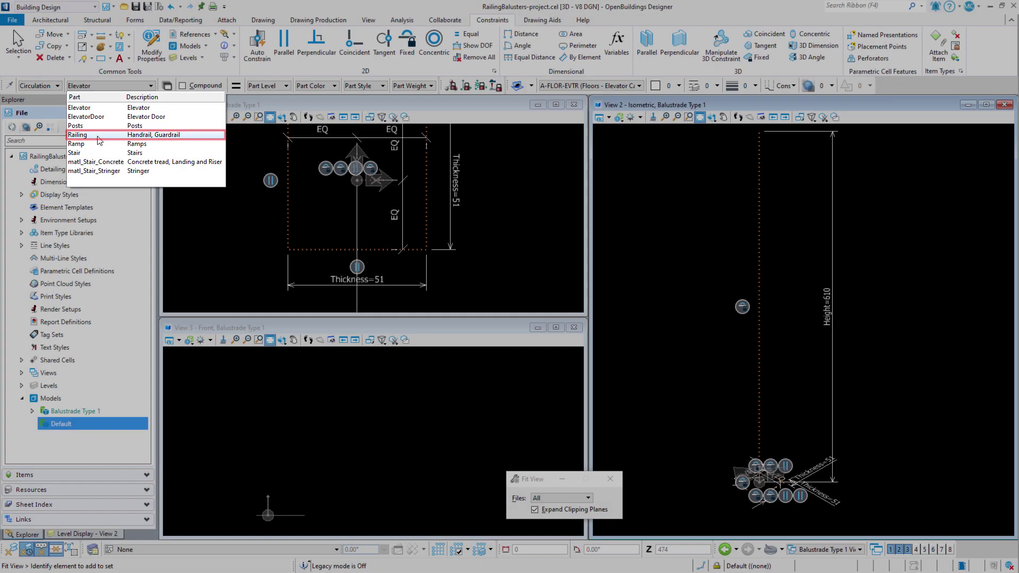
click(98, 136)
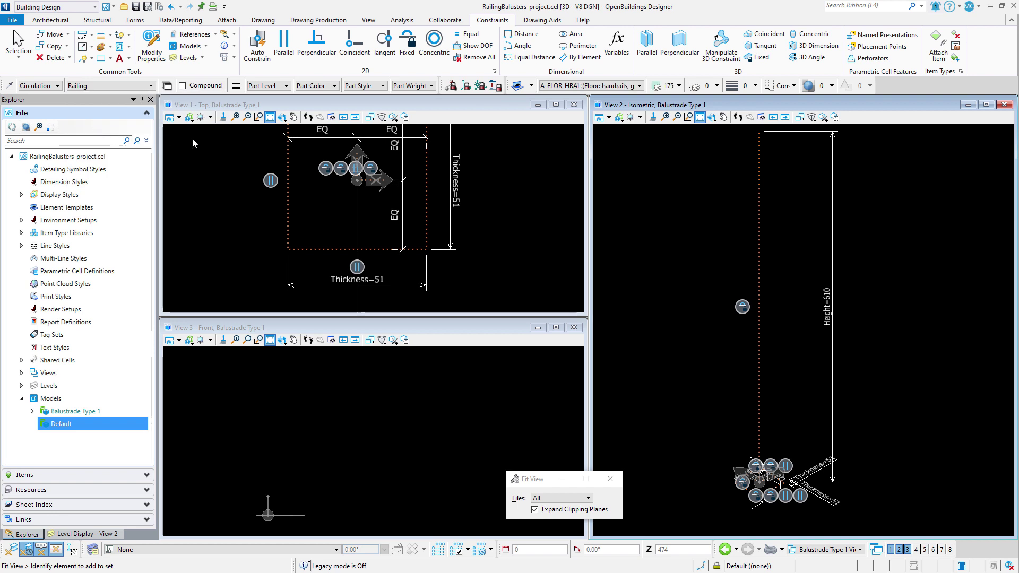
click(738, 117)
click(783, 86)
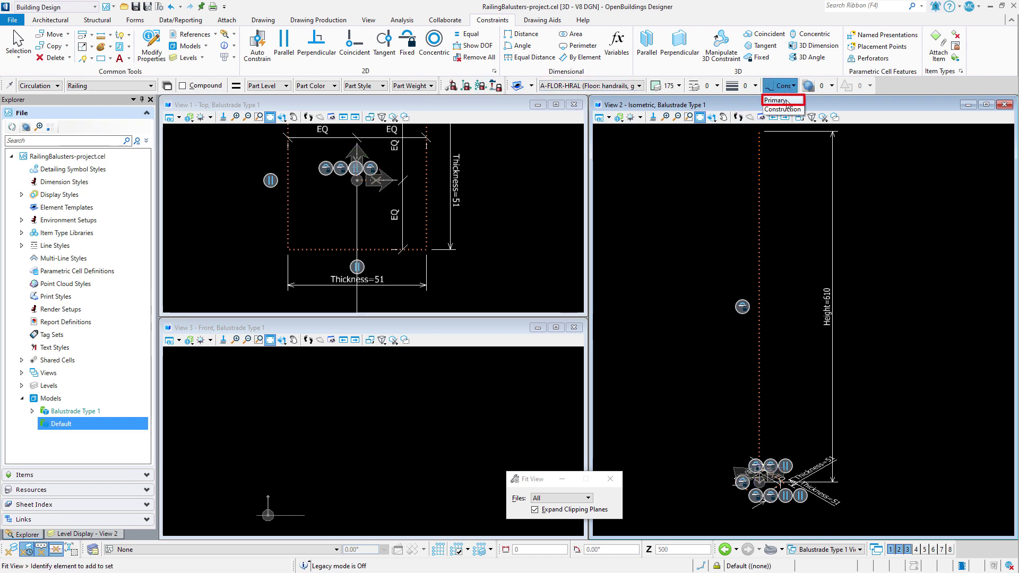
click(787, 102)
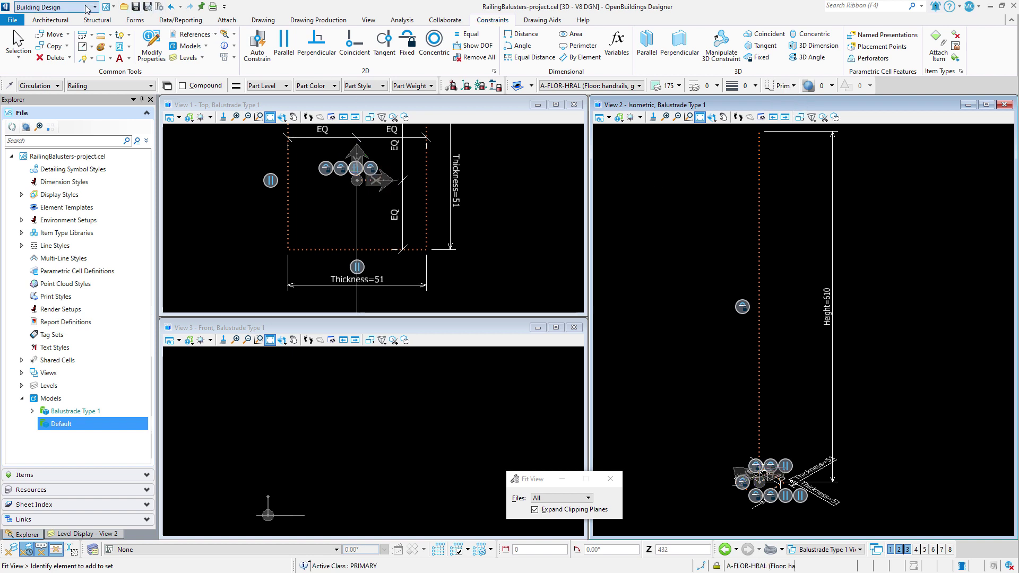
Step: Switch to the Modeling workflow and set up Extrude Along with rotation locked and path/profile shown
click(56, 7)
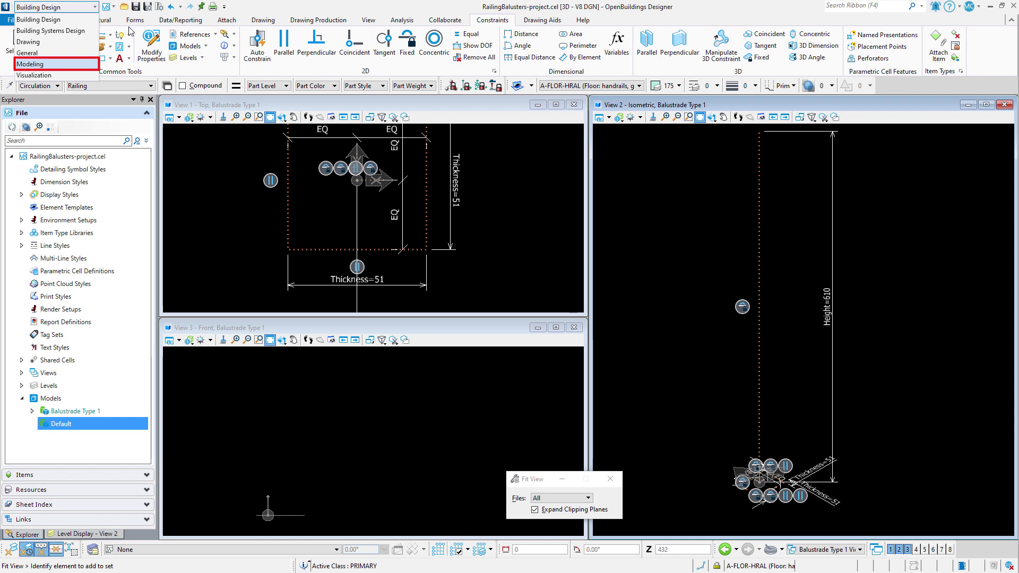
click(64, 66)
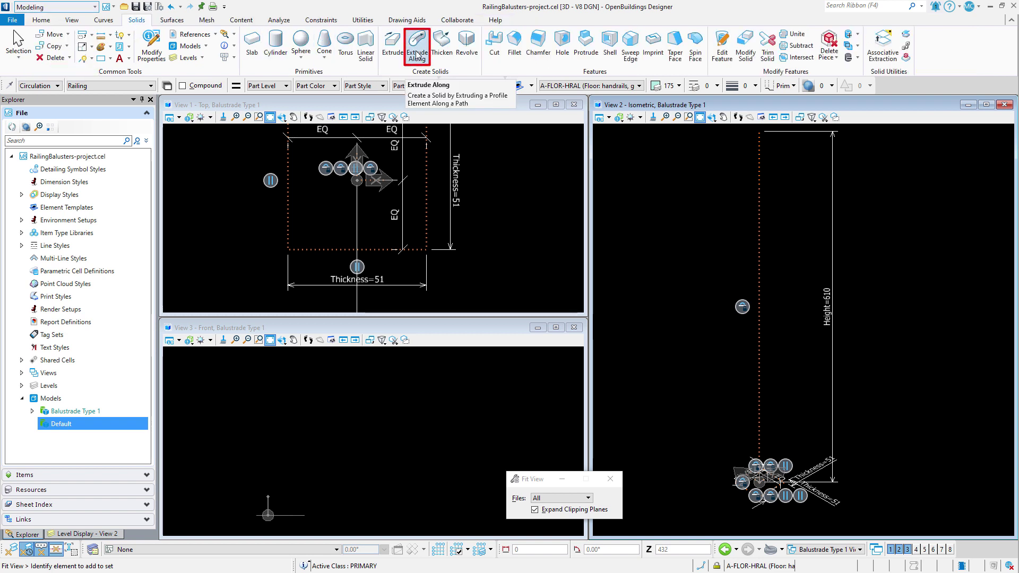
click(418, 56)
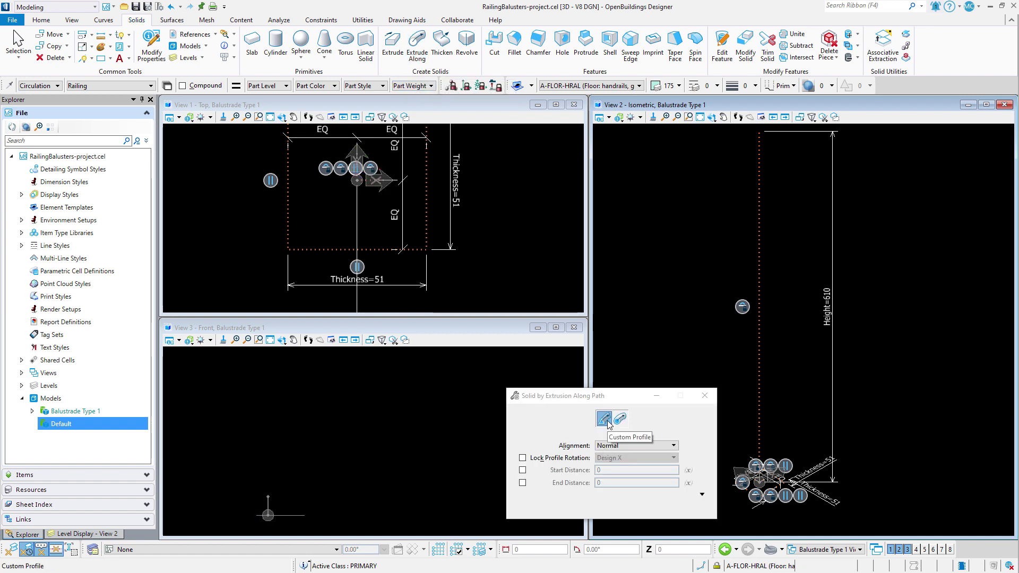
click(523, 459)
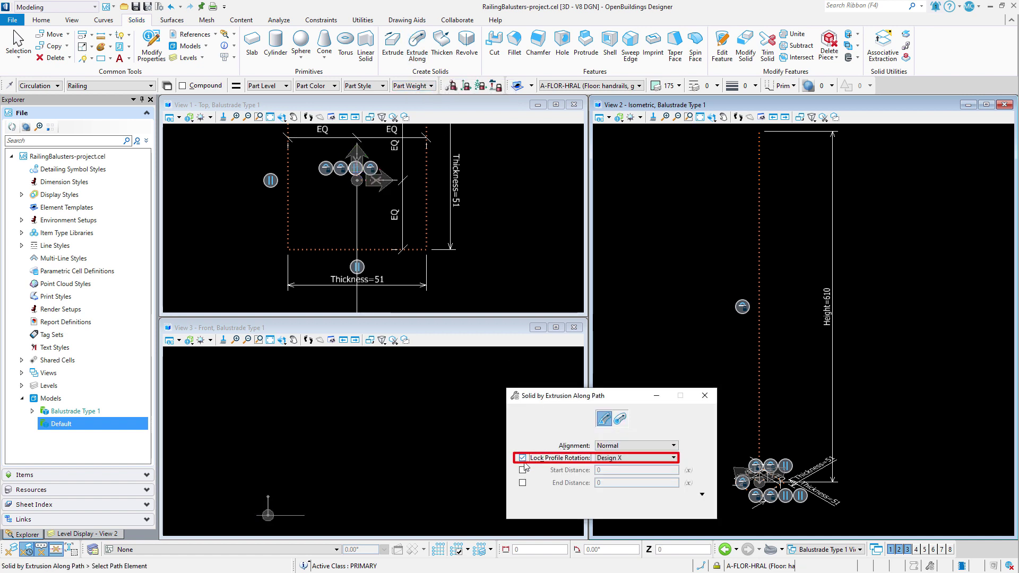
click(701, 494)
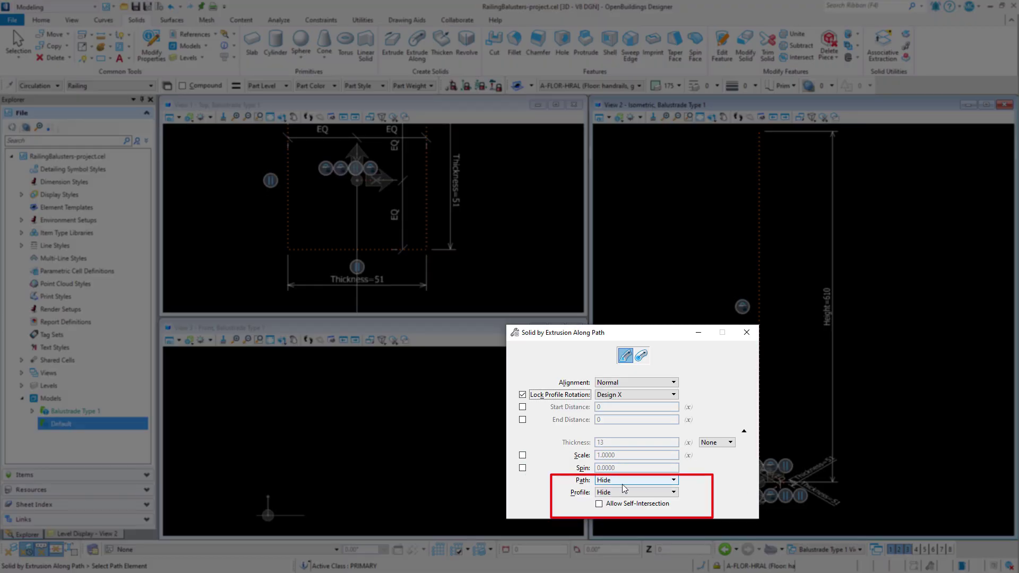
click(623, 481)
click(624, 491)
click(637, 492)
click(616, 503)
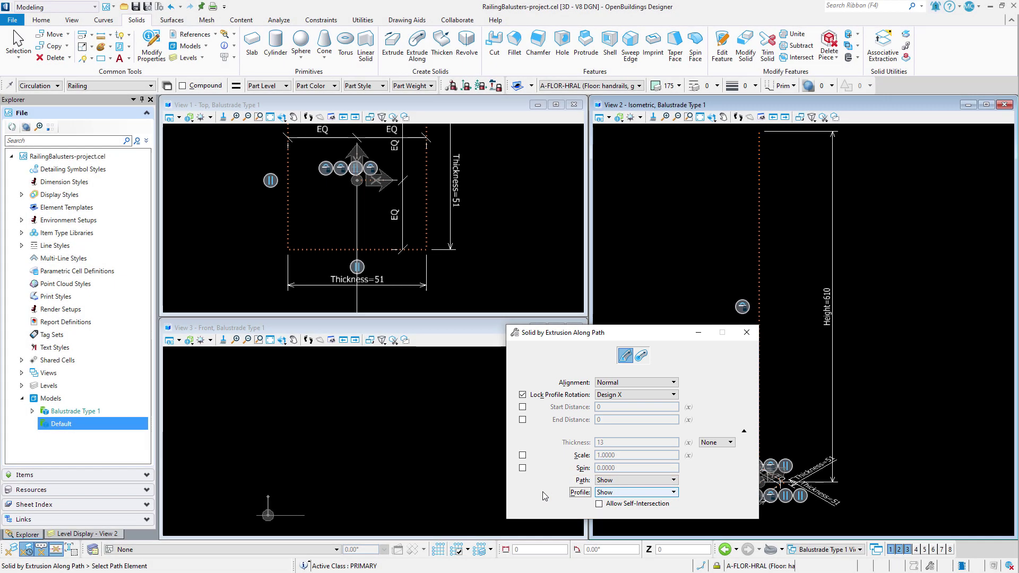
drag(640, 337, 553, 327)
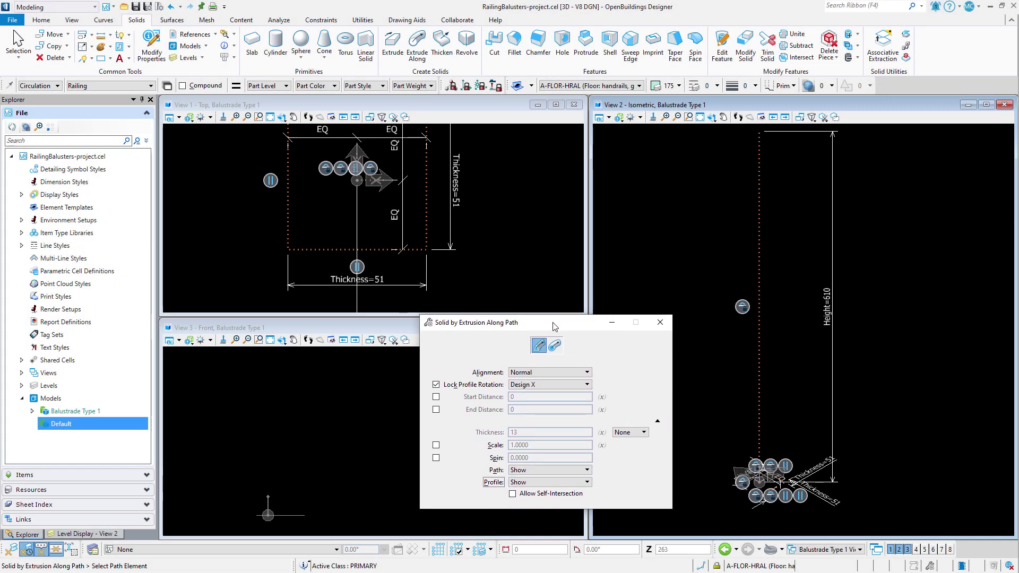
Step: Extrude the rectangle profile along the red vertical path line
click(757, 371)
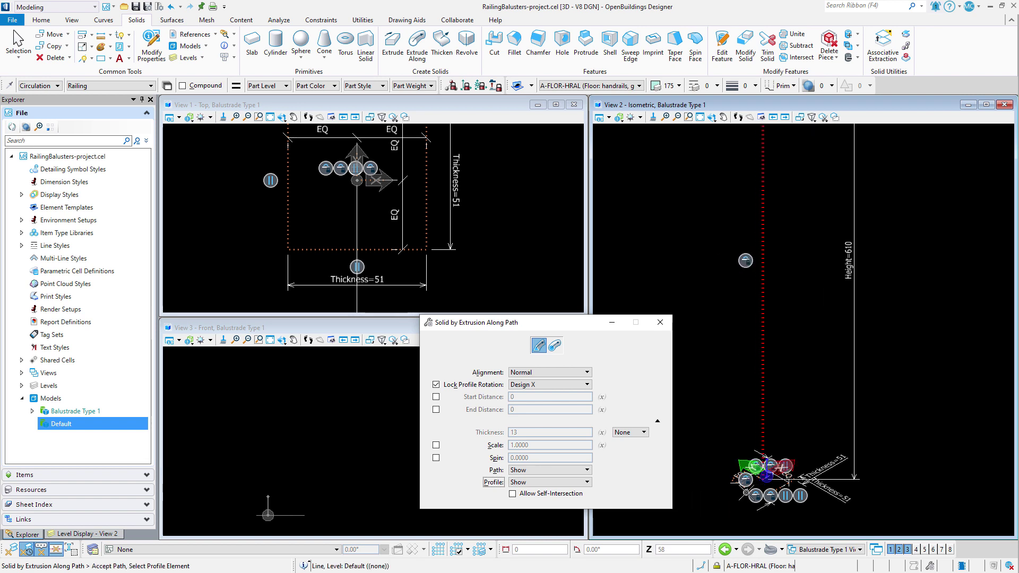
scroll(746, 492, up, 2)
click(746, 486)
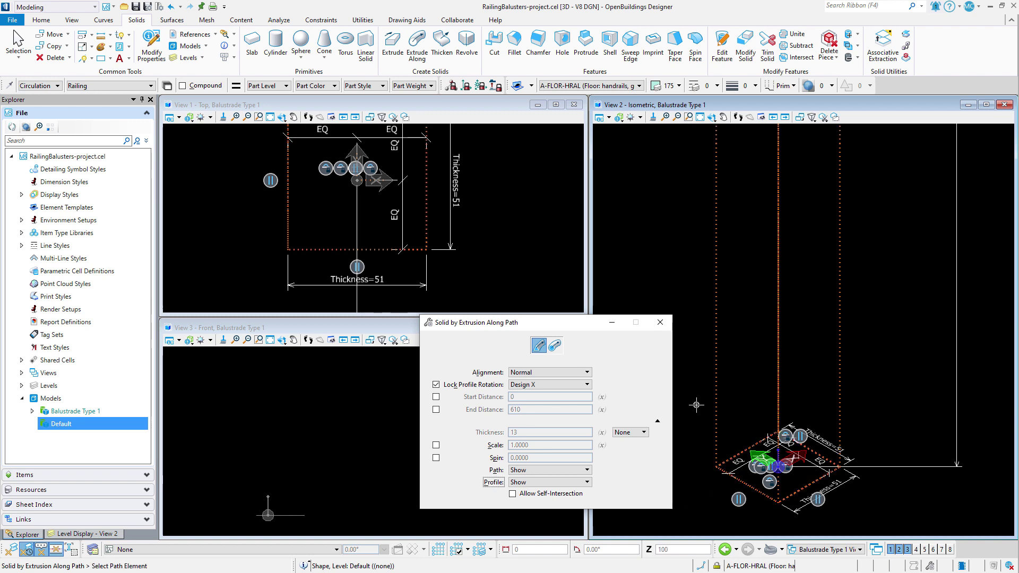
Step: Start Change Element Attributes to give the baluster solid class Primary
click(111, 46)
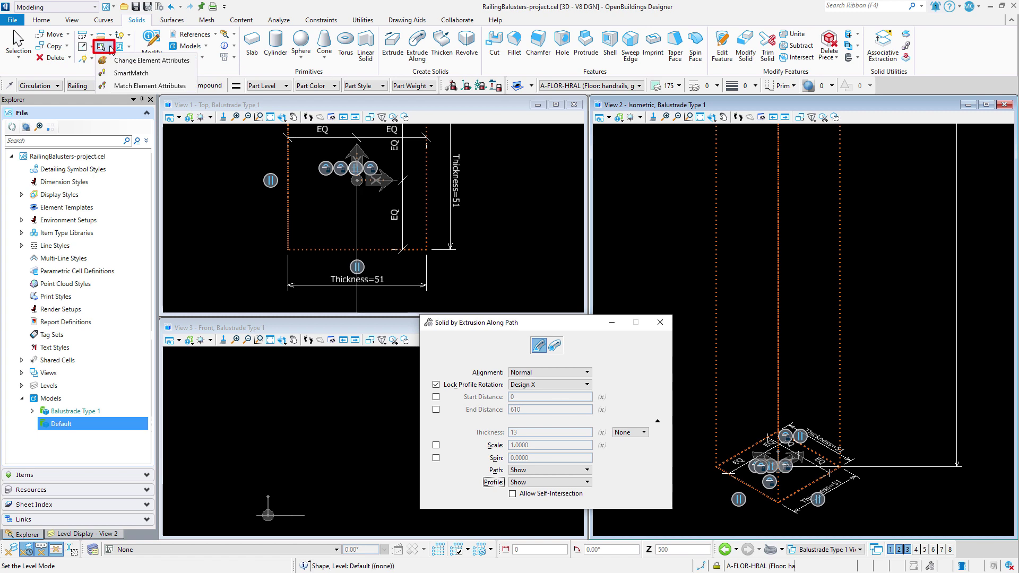
click(122, 59)
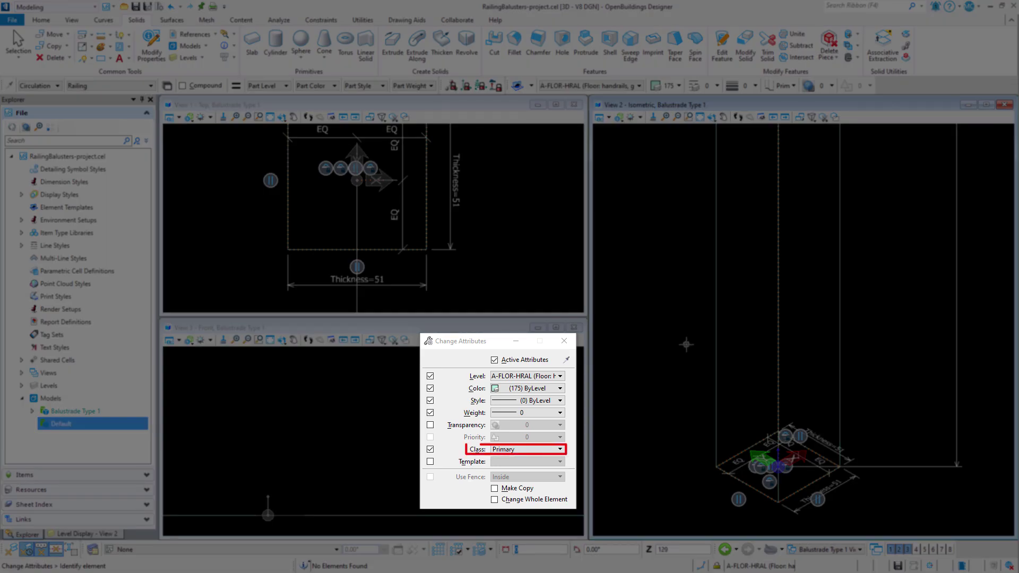
scroll(679, 427, down, 4)
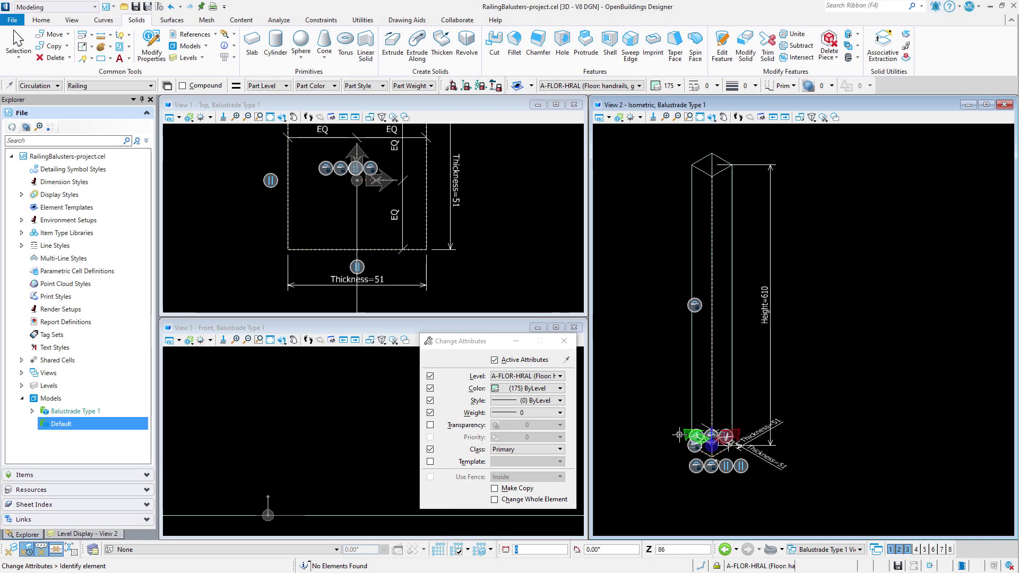
scroll(663, 224, up, 1)
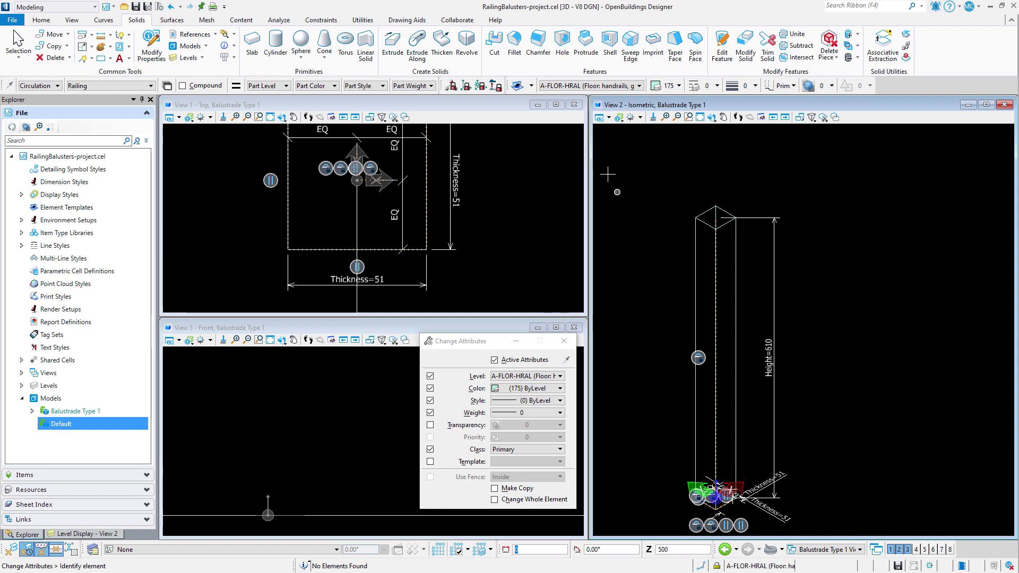
Step: Toggle Constructions off and back on in the isometric view's View Attributes
click(600, 117)
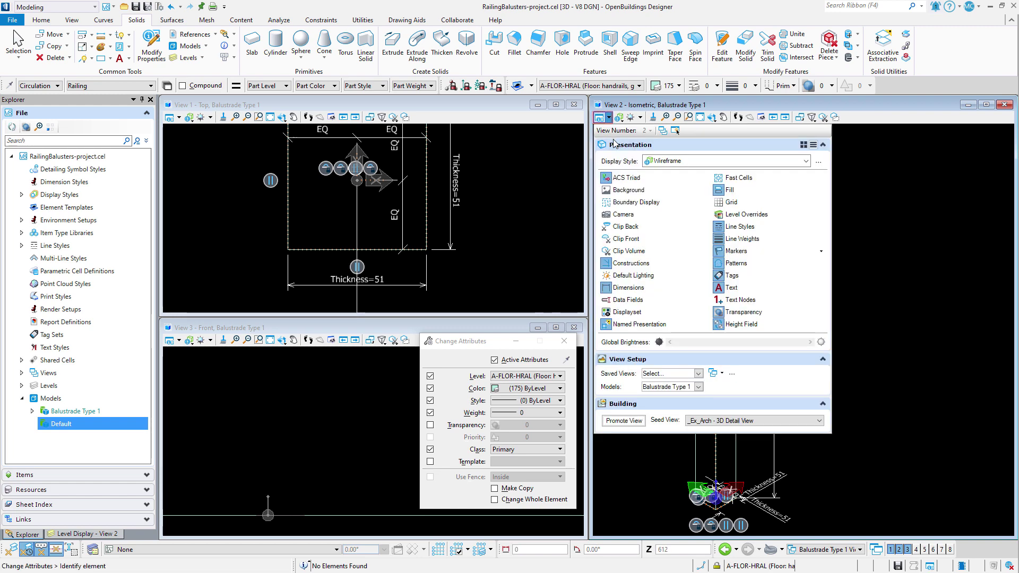
click(631, 264)
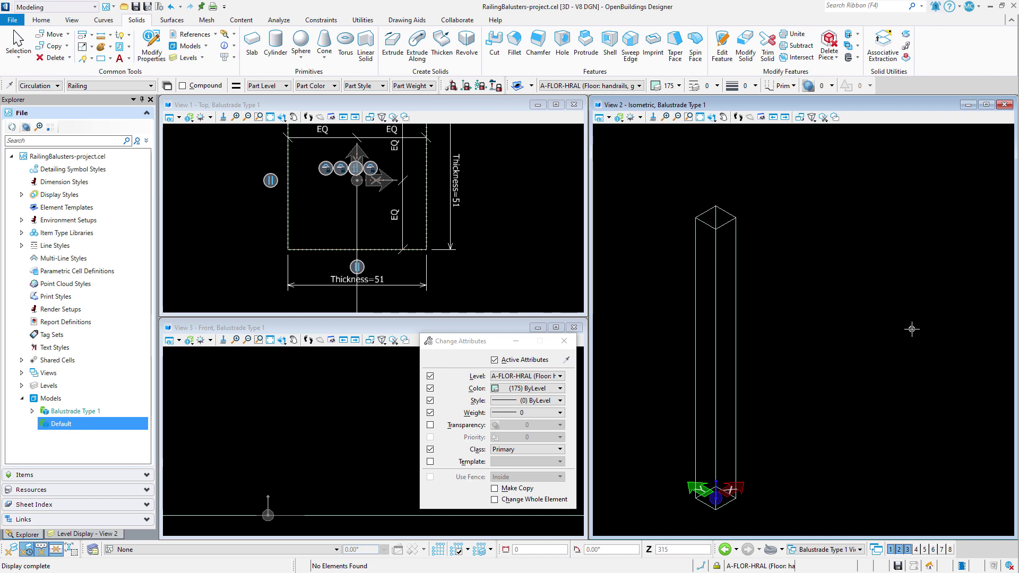
click(600, 117)
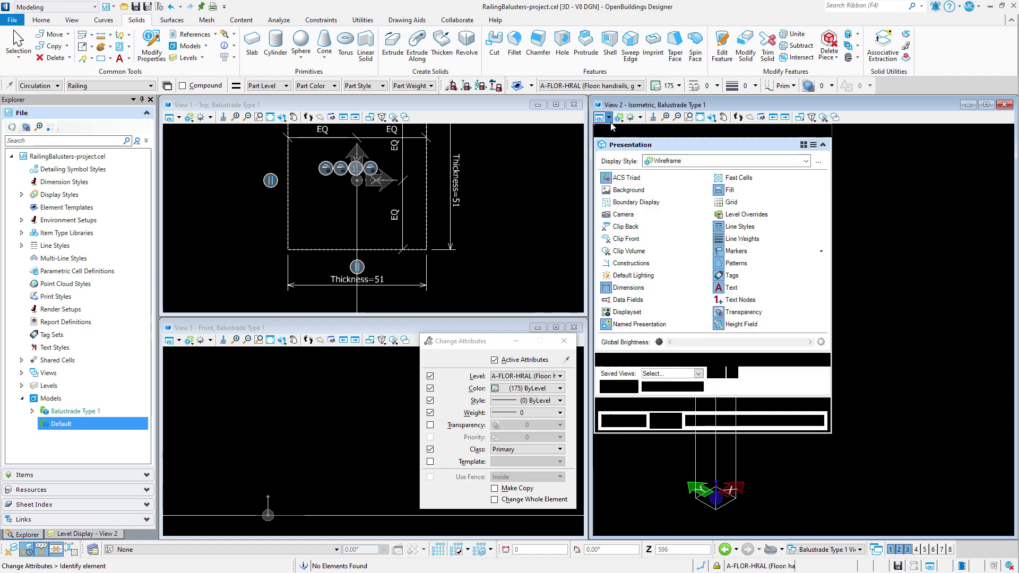
click(633, 264)
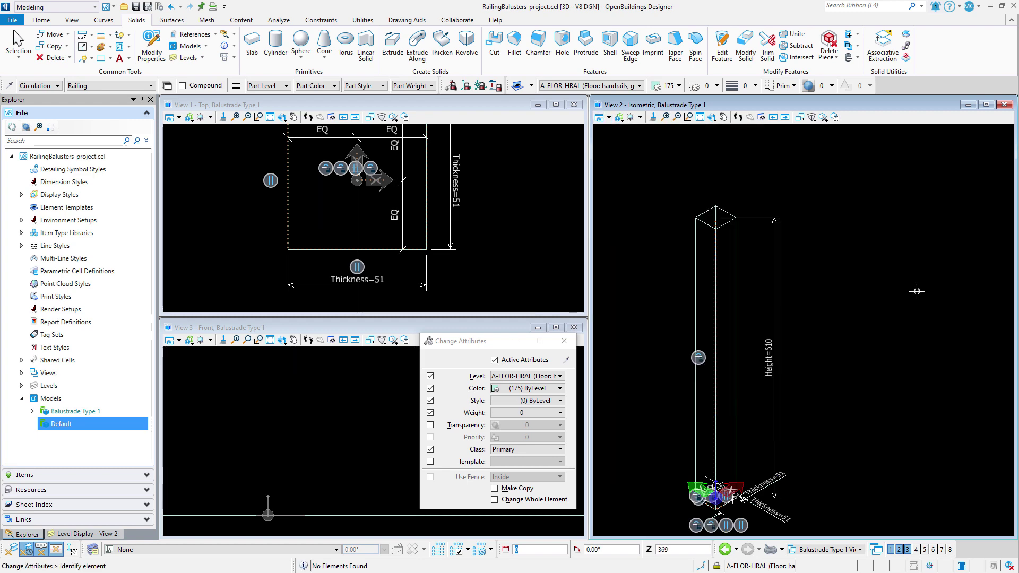
Step: Open the model Variables and set Thickness to 20 mm
click(322, 21)
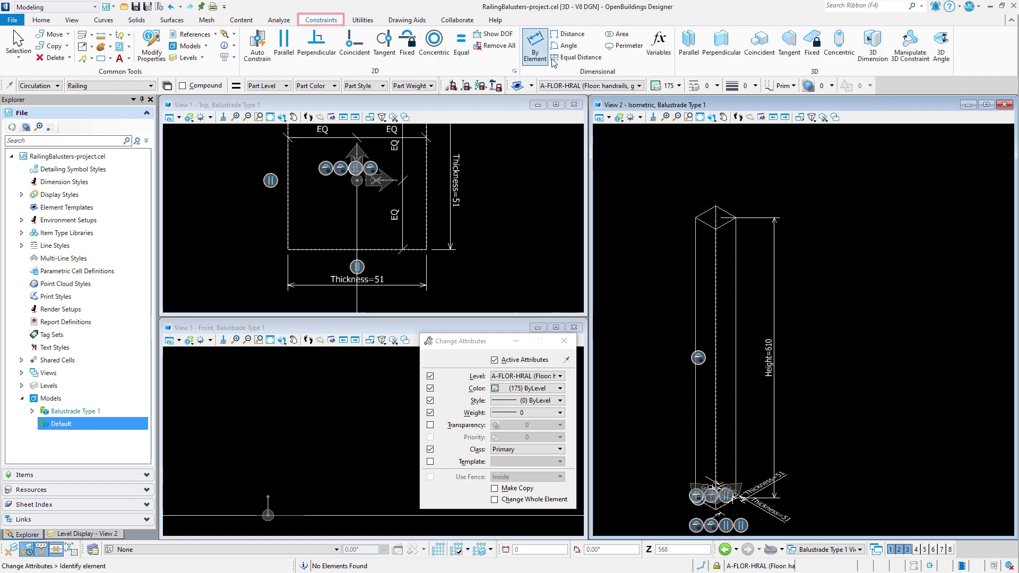
click(658, 45)
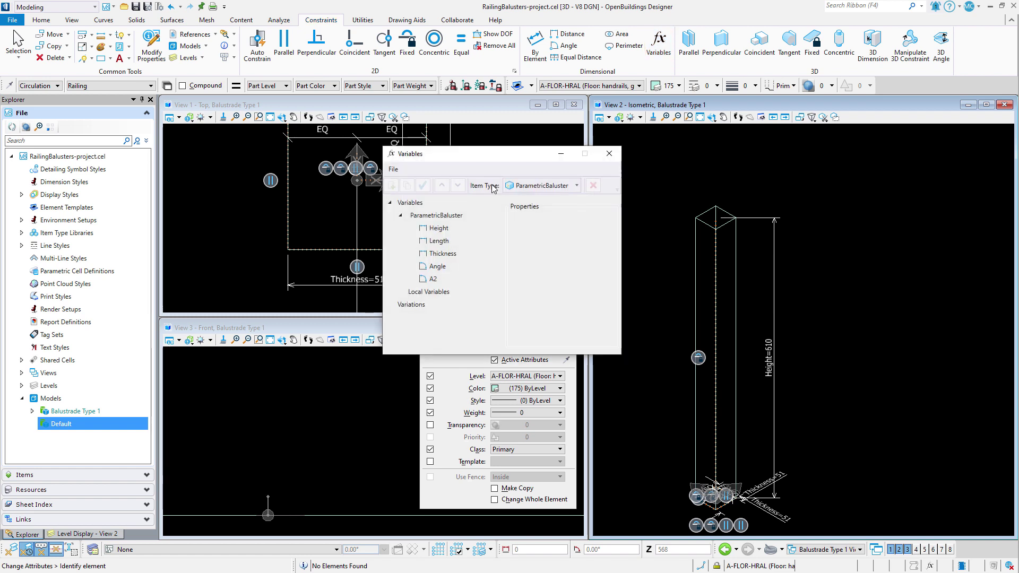
click(467, 253)
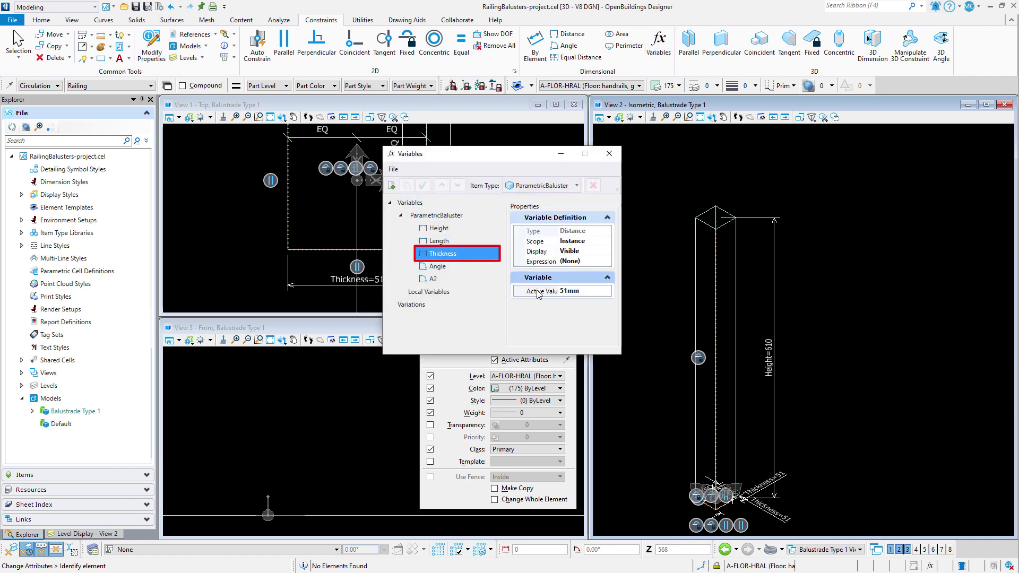
click(580, 292)
key(BackSpace)
key(BackSpace)
key(BackSpace)
key(BackSpace)
text(2)
key(Return)
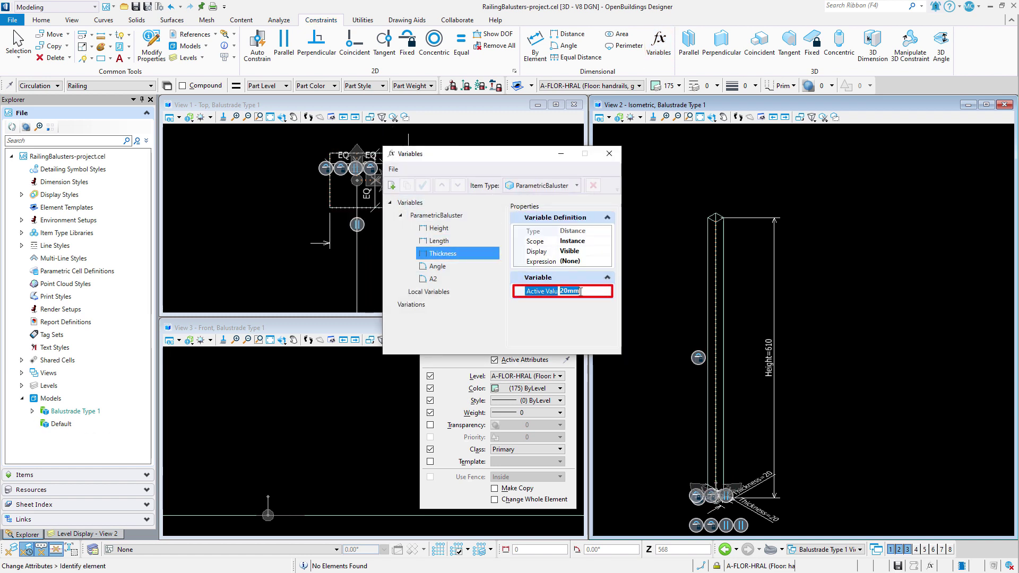
Step: Set Height to 800 mm and close the Variables list
click(491, 228)
click(572, 291)
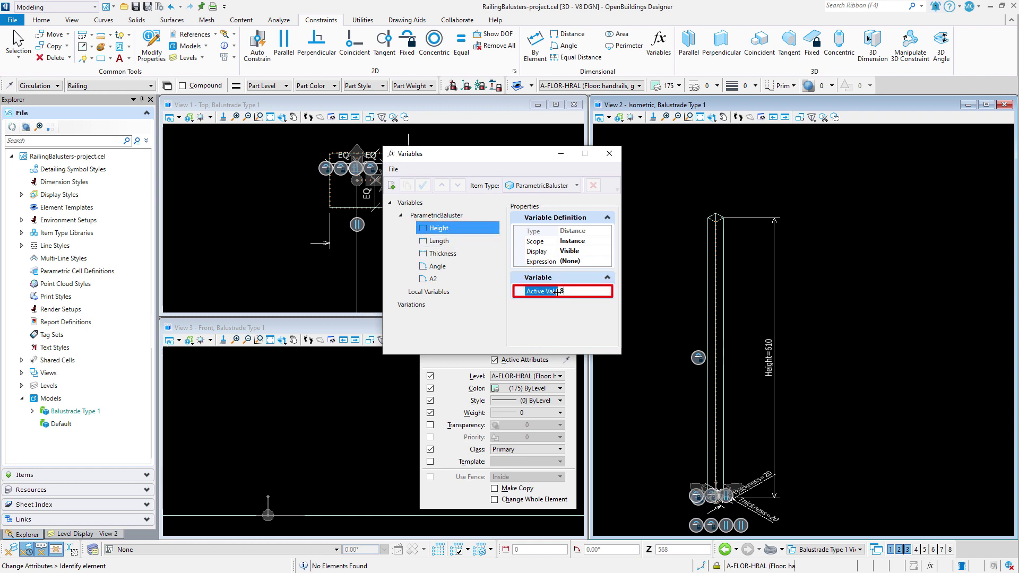
text(00)
key(Return)
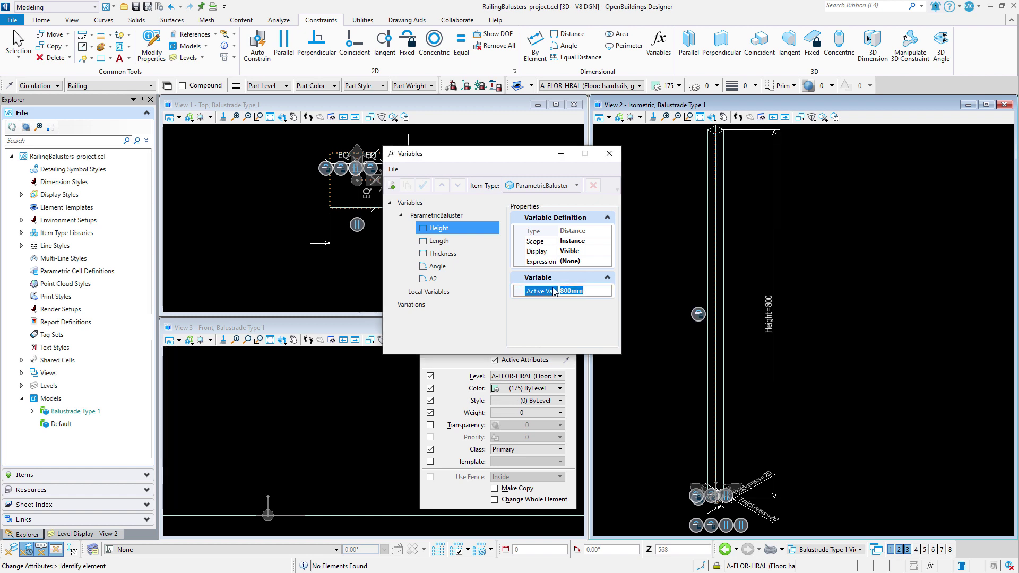
click(608, 154)
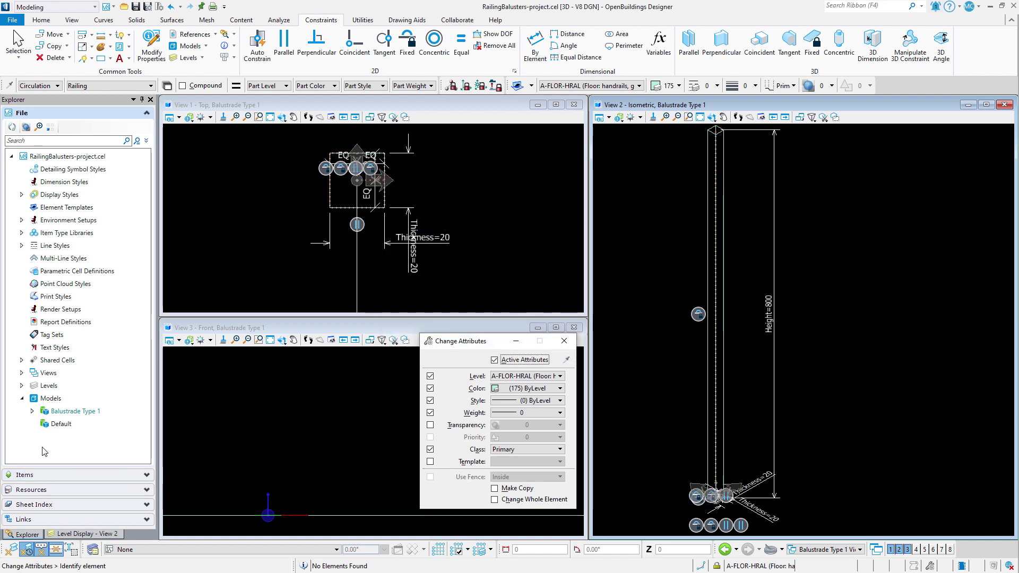
Step: Copy the Default model as a new model named Balustrade Type 2
right_click(63, 427)
click(93, 459)
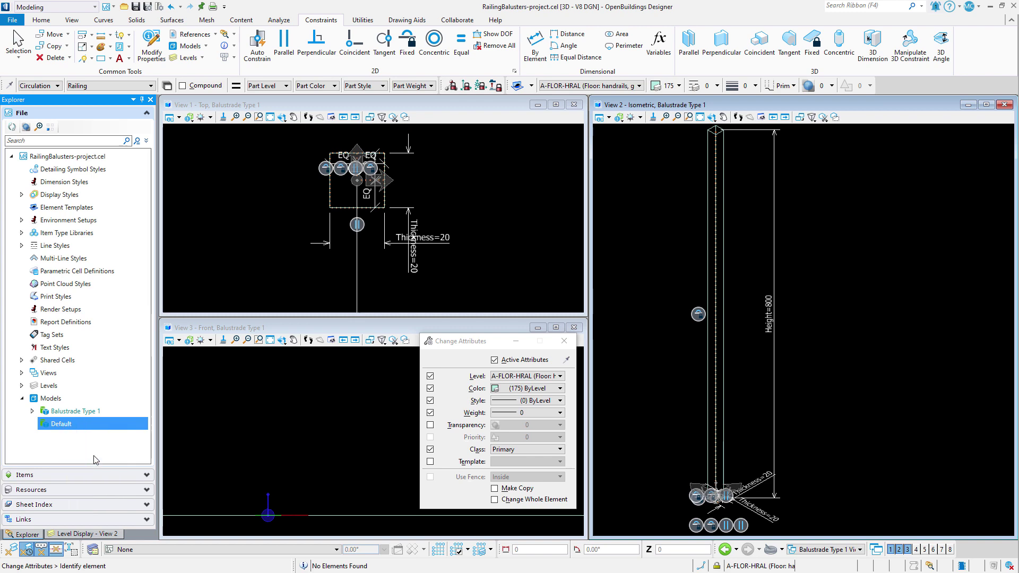
text(Balustrade Type 2)
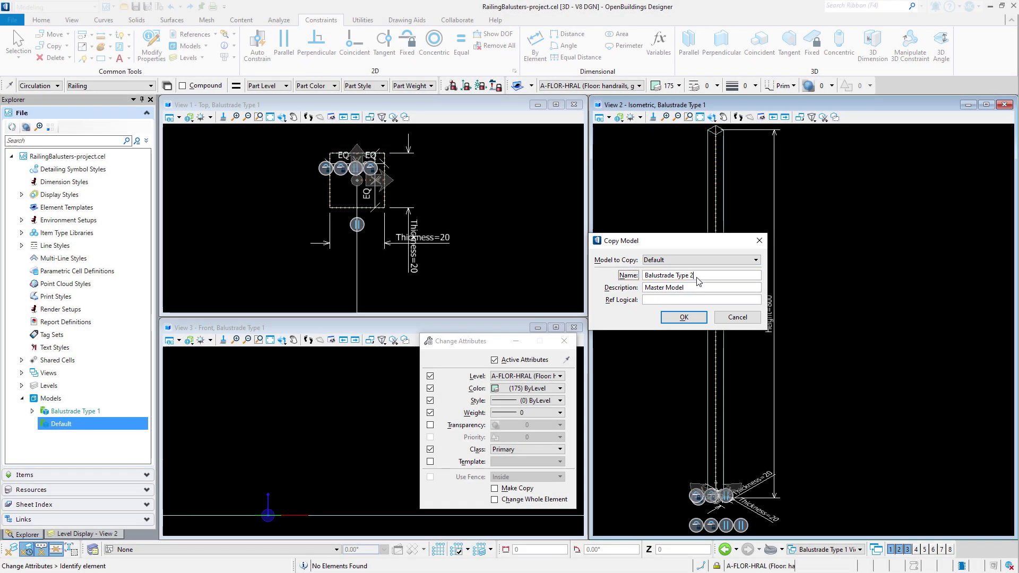
drag(696, 275, 644, 289)
text(Balustrade Type 2)
click(683, 318)
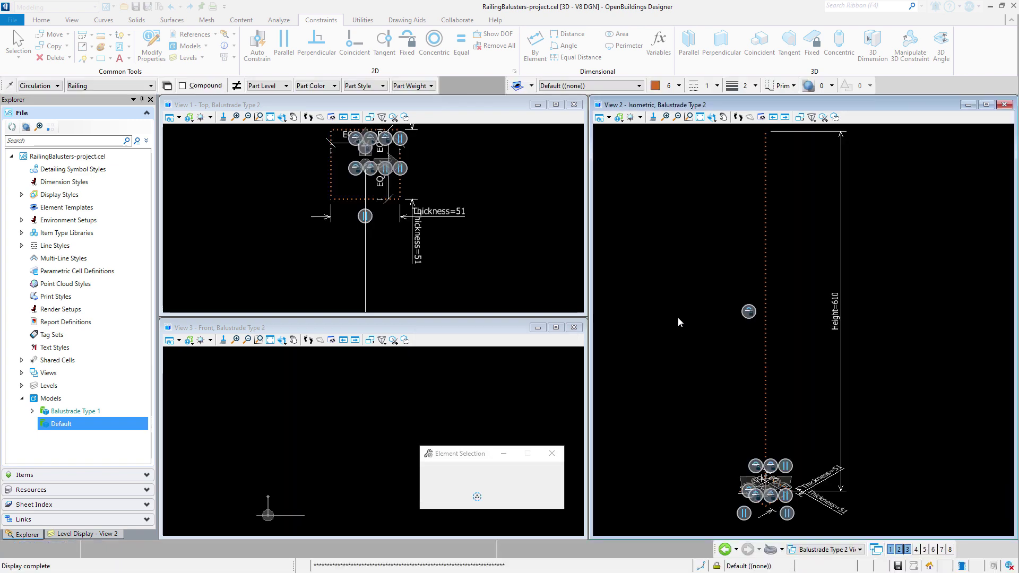
Step: Set the active family to Circulation and the part to Railing
click(54, 87)
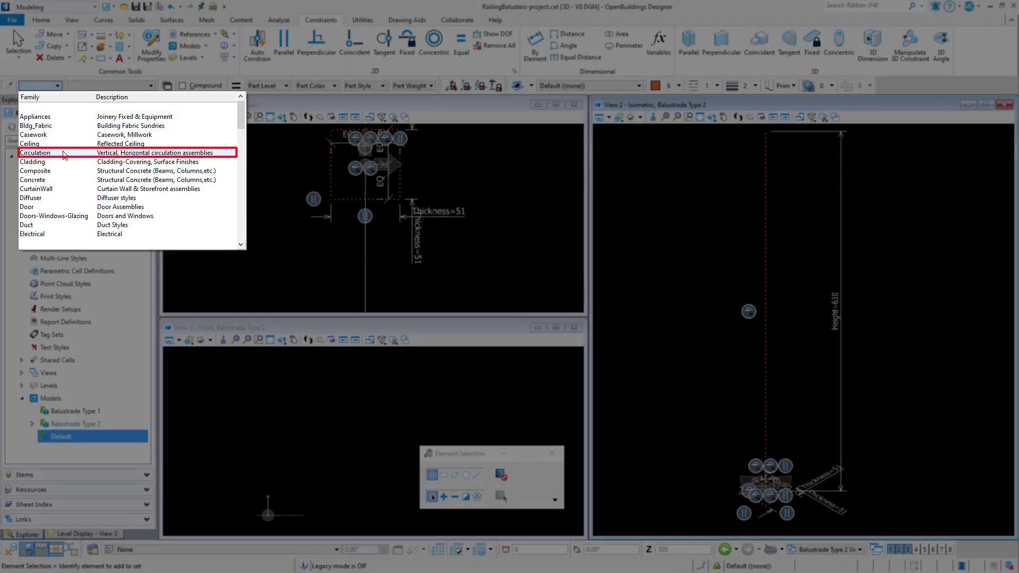
click(64, 153)
click(109, 85)
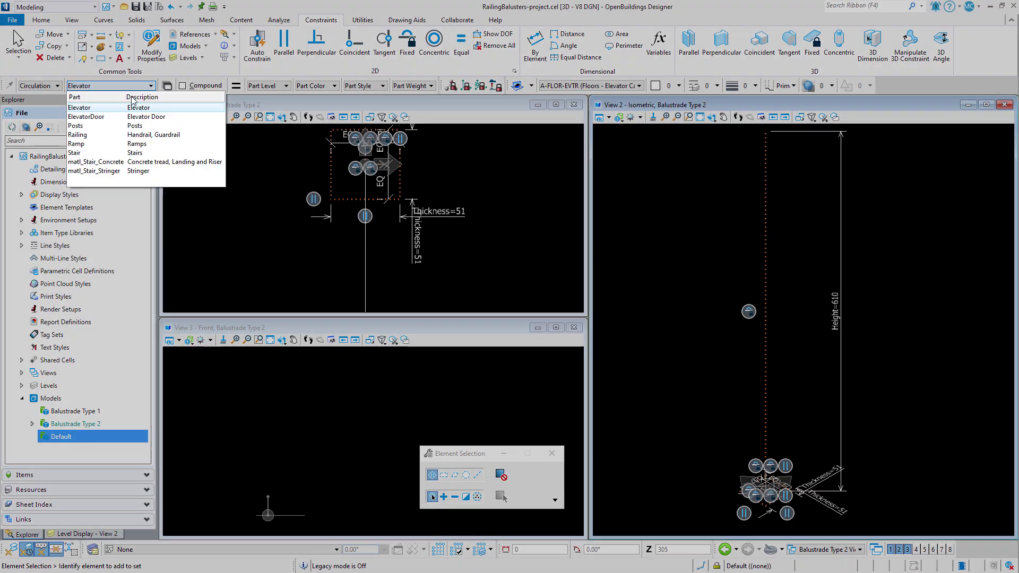
click(128, 134)
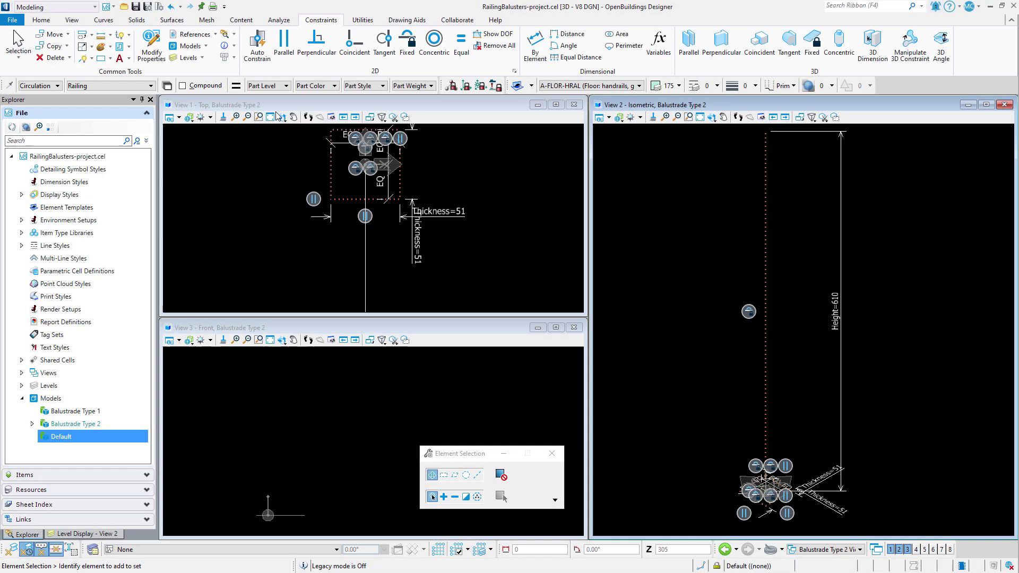
click(136, 19)
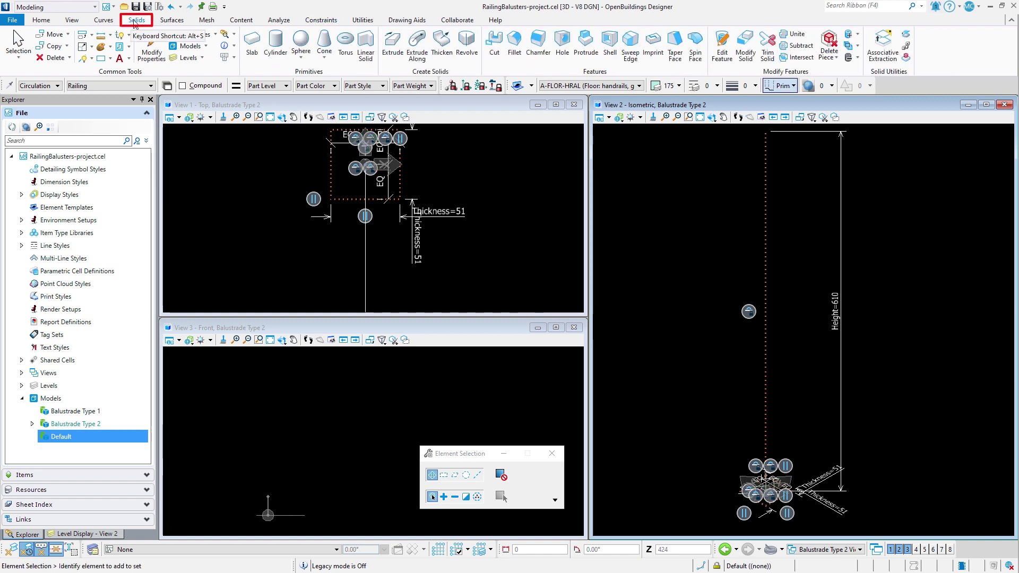
Step: Set up Extrude Along with a 180° spin and path and profile kept shown
click(417, 47)
drag(497, 389, 489, 283)
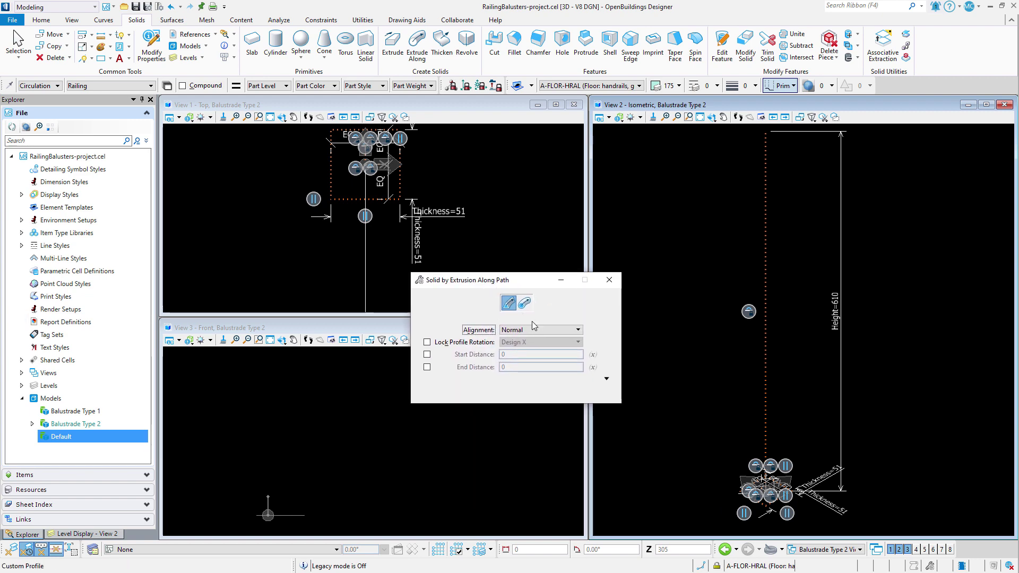
click(606, 379)
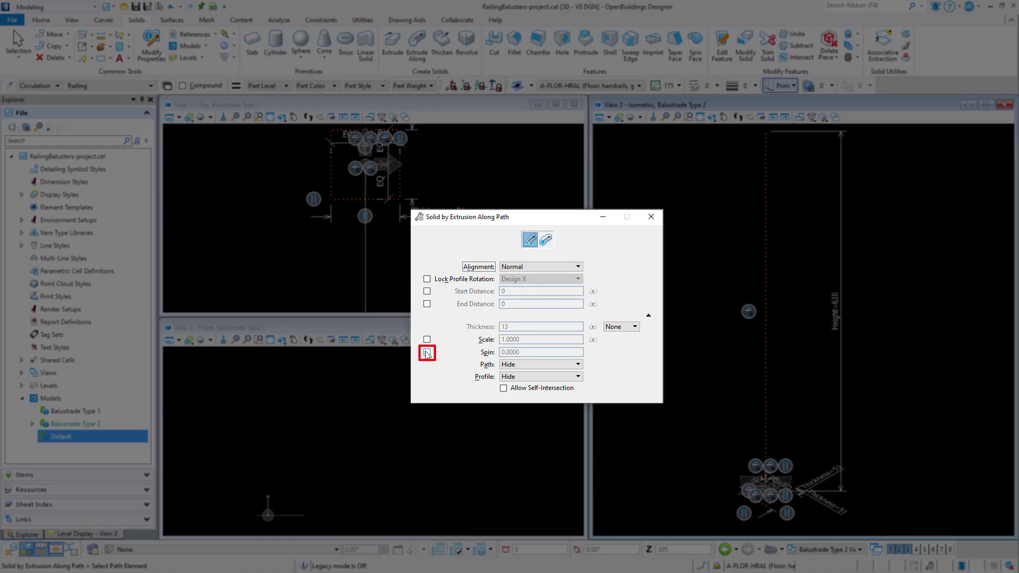
click(427, 353)
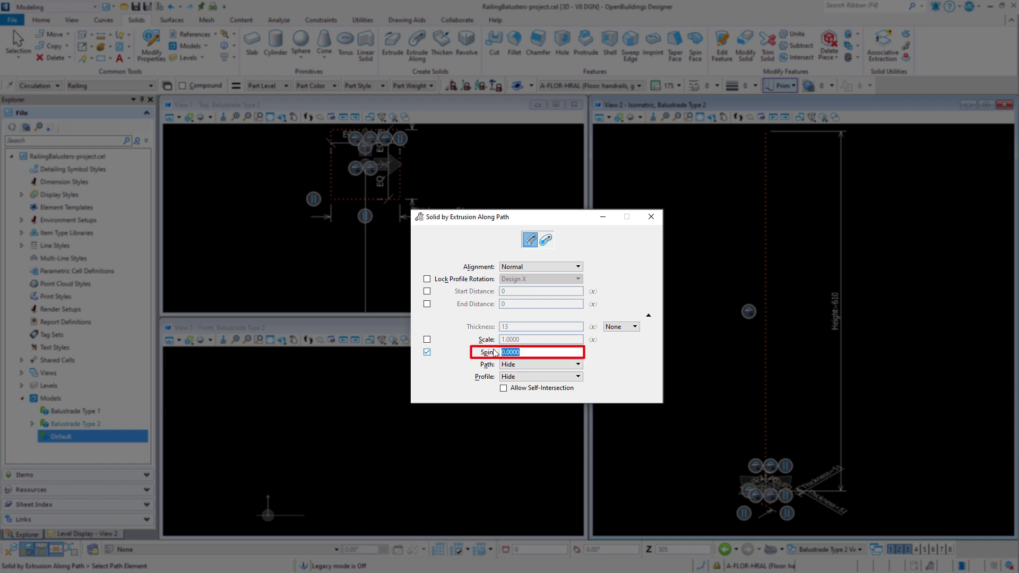
text(180)
click(516, 364)
click(520, 378)
click(520, 377)
click(520, 390)
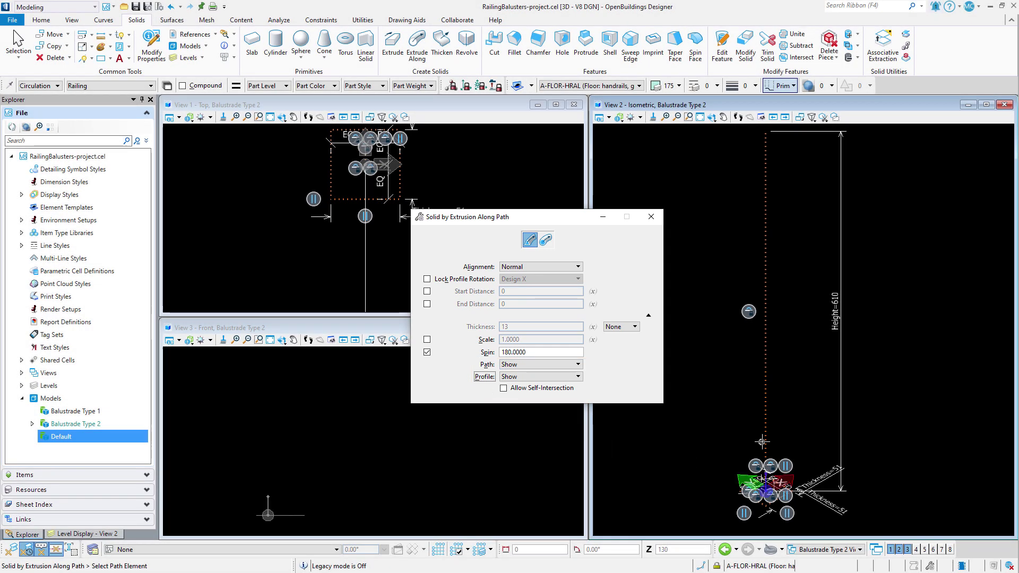
Step: Extrude the base rectangle along the vertical line into a twisted solid
click(763, 442)
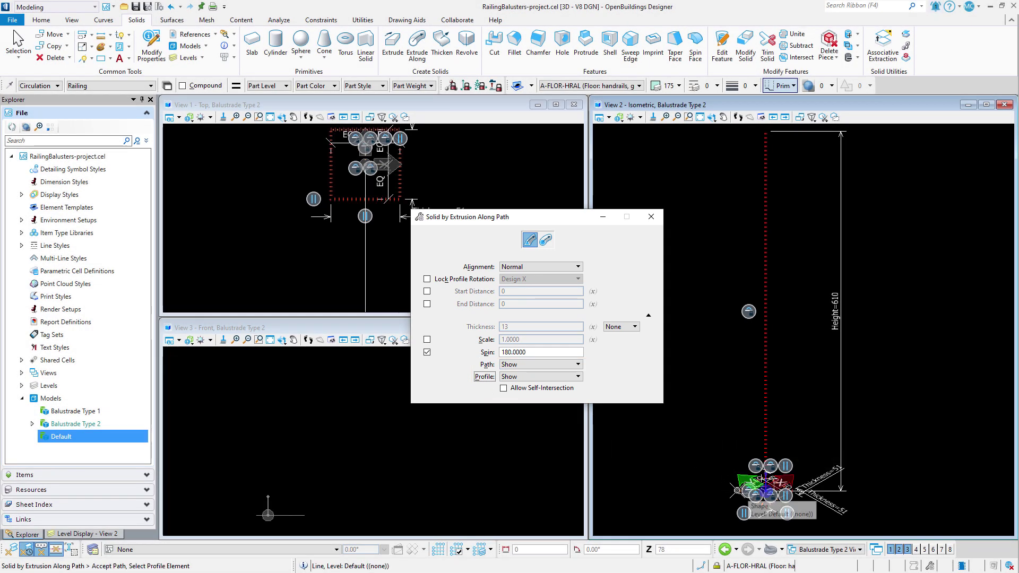
click(740, 489)
click(702, 484)
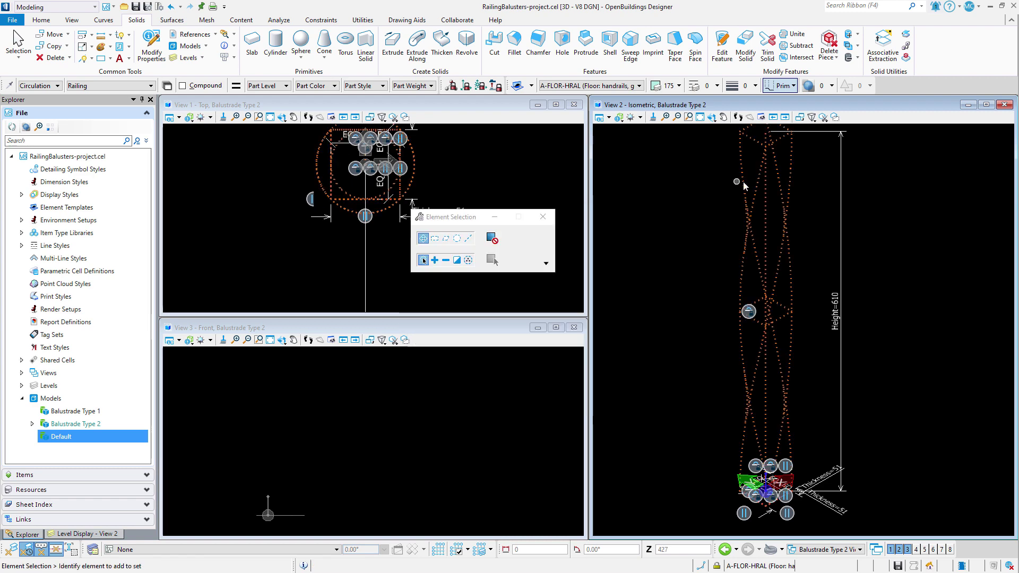
key(Escape)
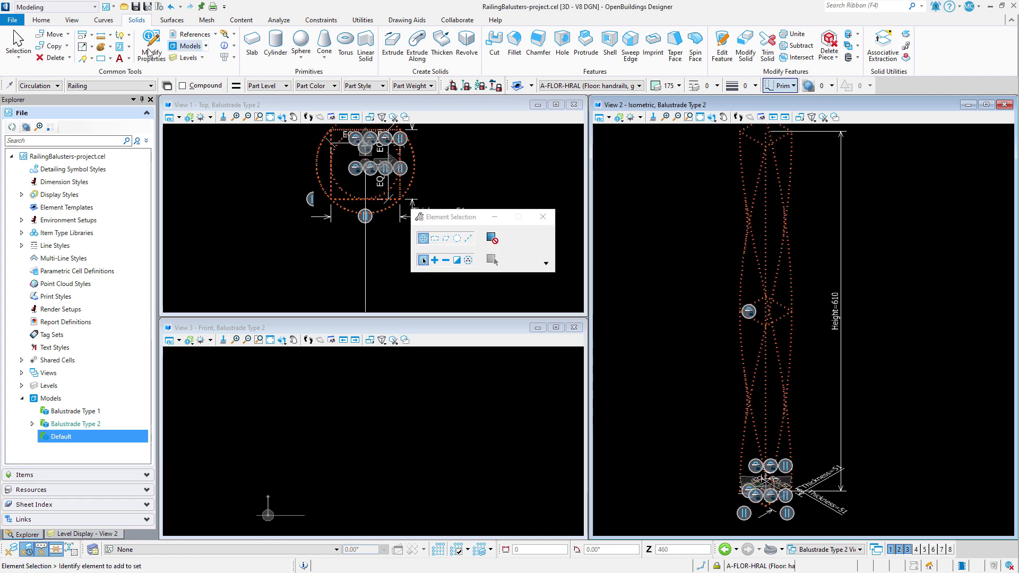
Step: Reapply Thickness 20 mm and Height 800 mm in the Variables list
click(101, 46)
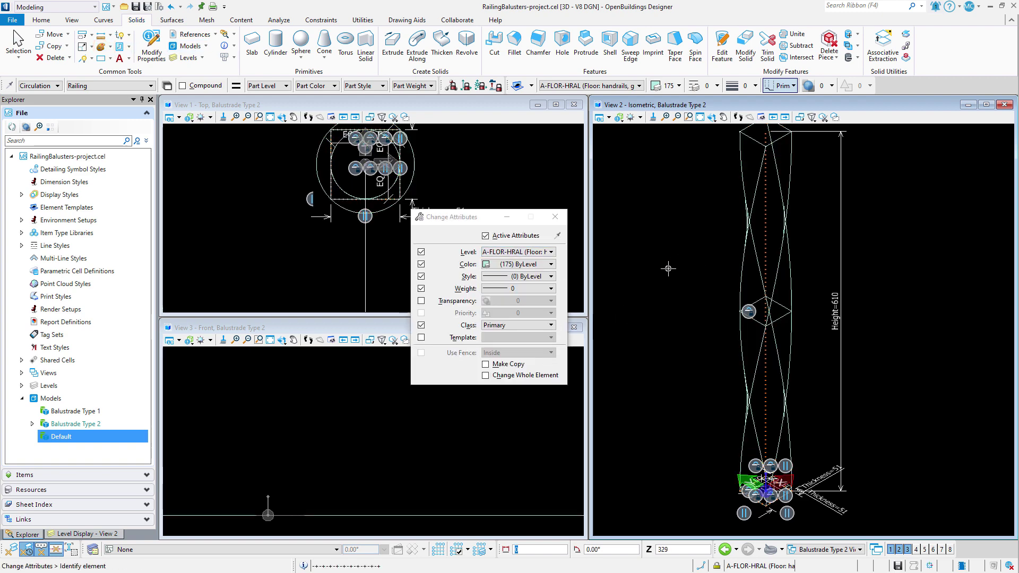
click(322, 20)
click(659, 42)
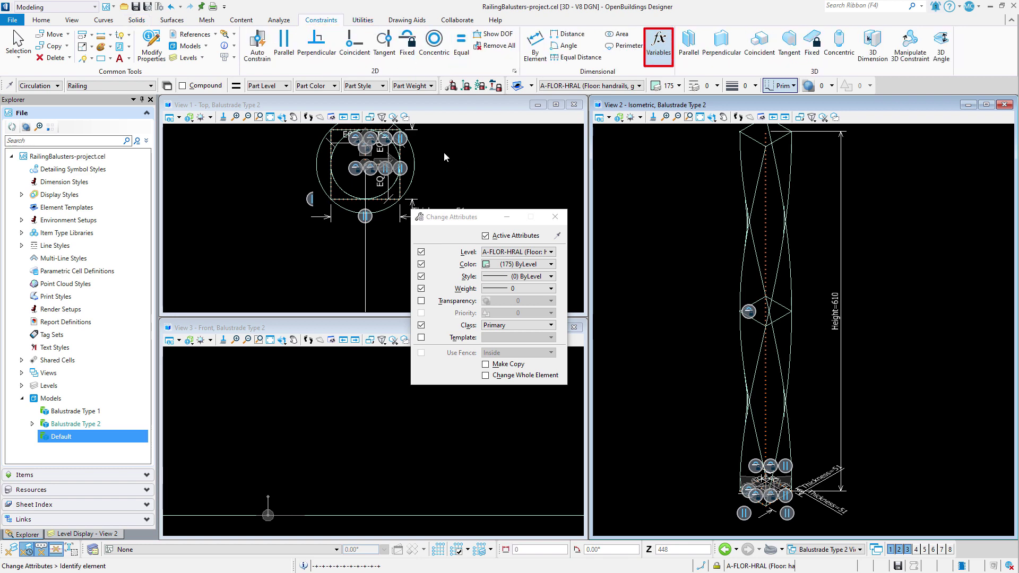
click(443, 253)
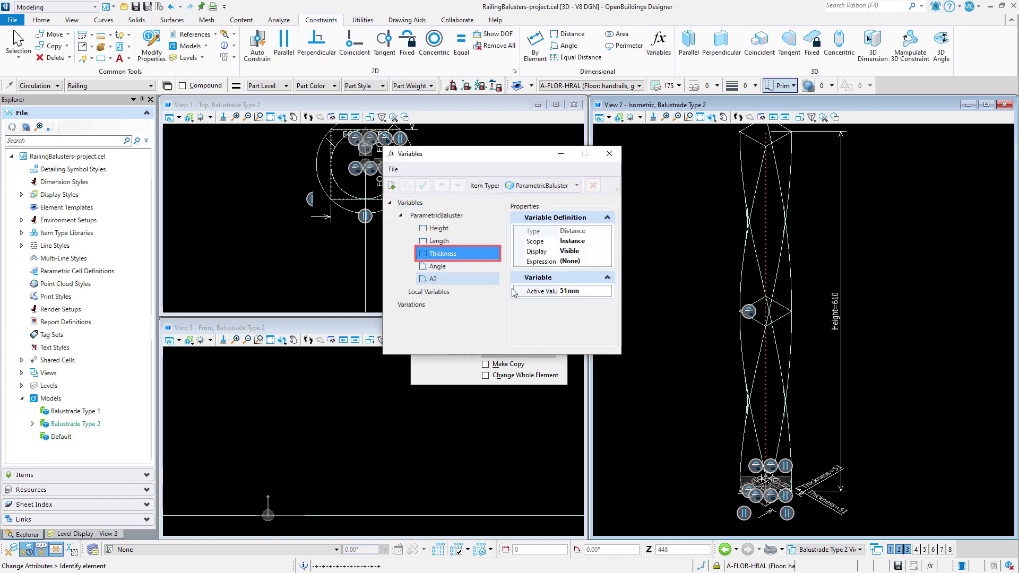
click(592, 295)
text(20)
key(Return)
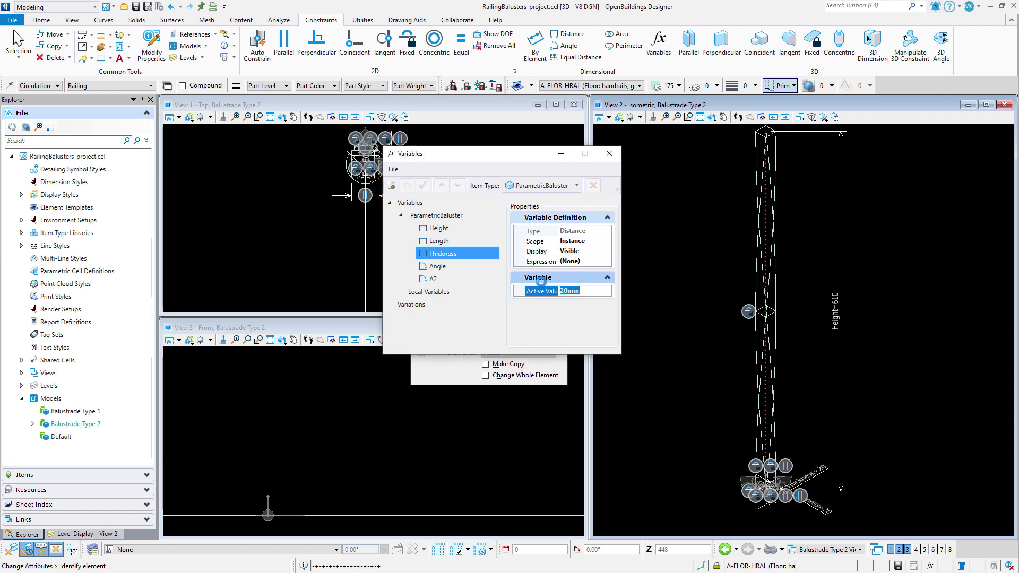
click(441, 229)
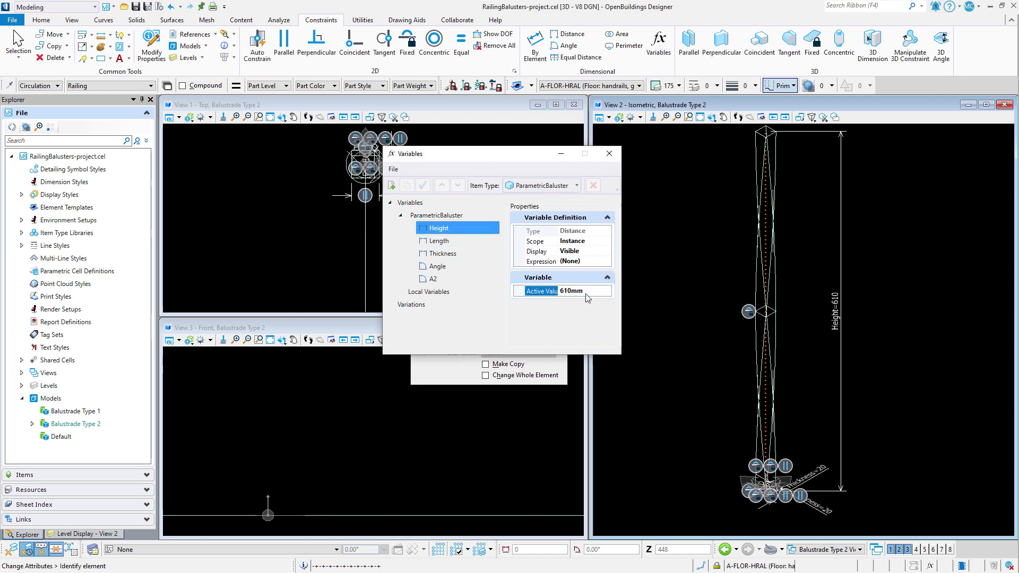
click(587, 294)
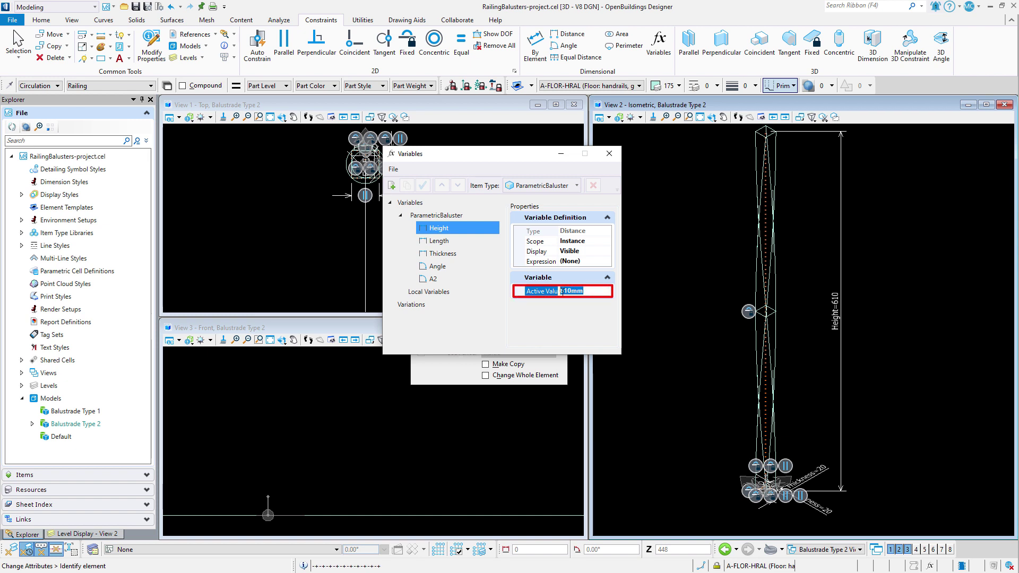
key(Return)
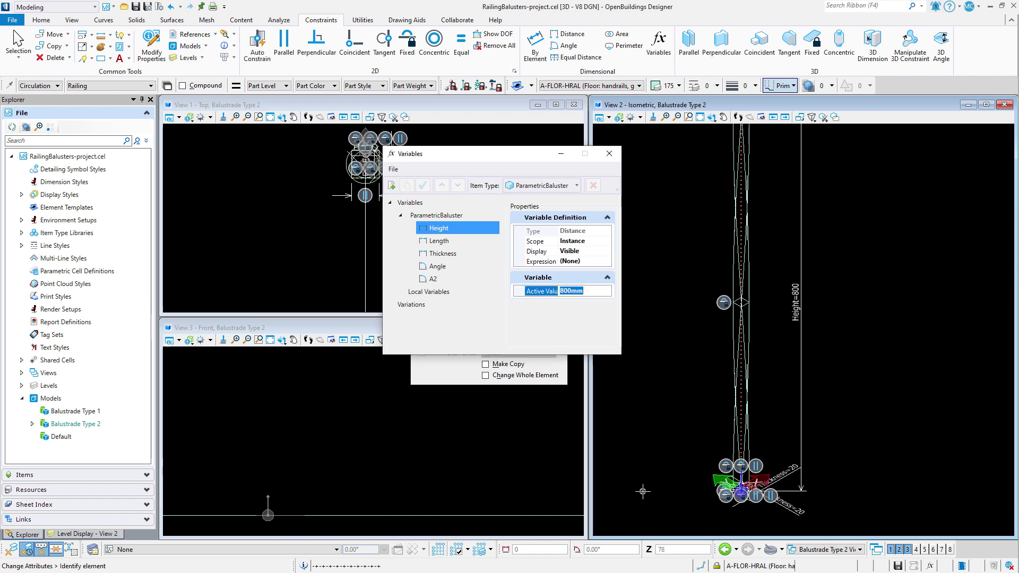
Step: Render the isometric view in the Illustration display style
click(619, 118)
mouse_move(690, 252)
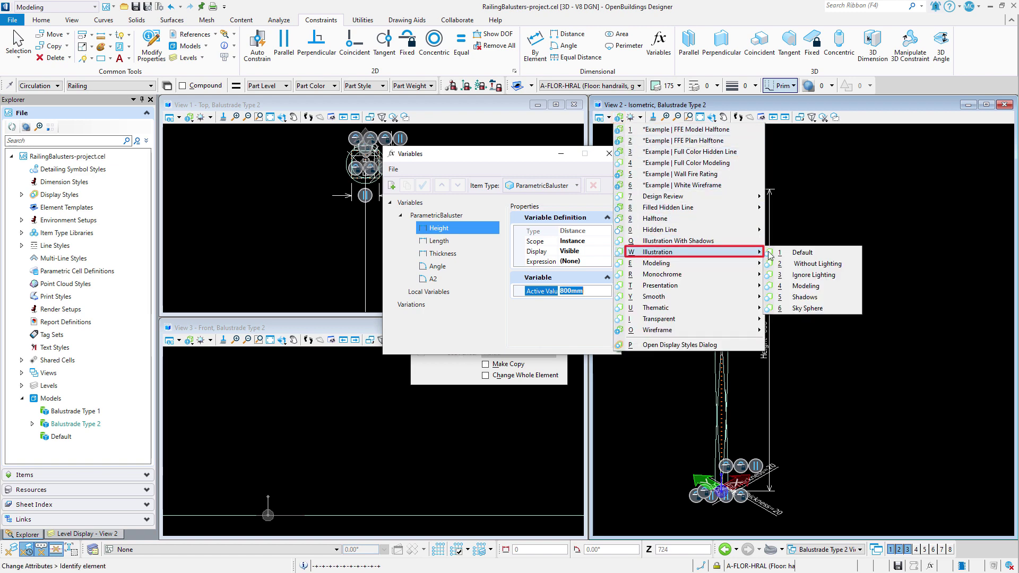
click(791, 253)
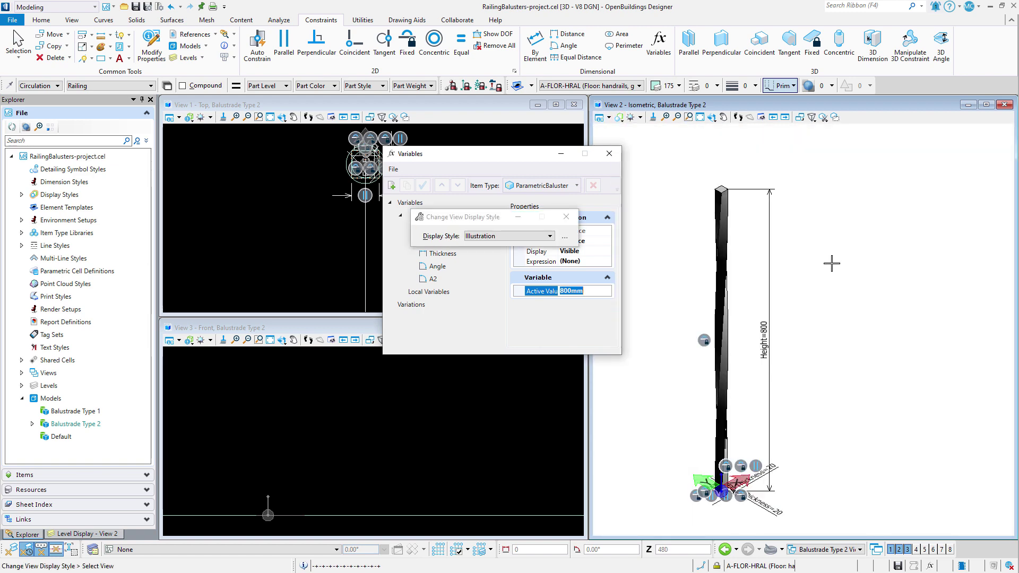
click(653, 240)
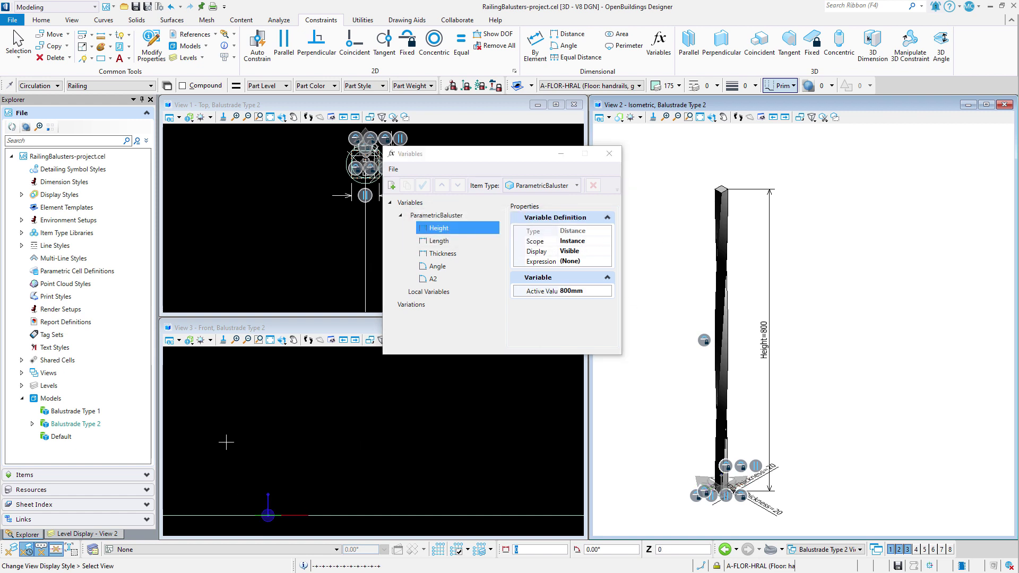
Step: Start copying the Default model and begin typing the new name
click(79, 443)
right_click(78, 439)
click(102, 471)
text(Balustrade Type 3)
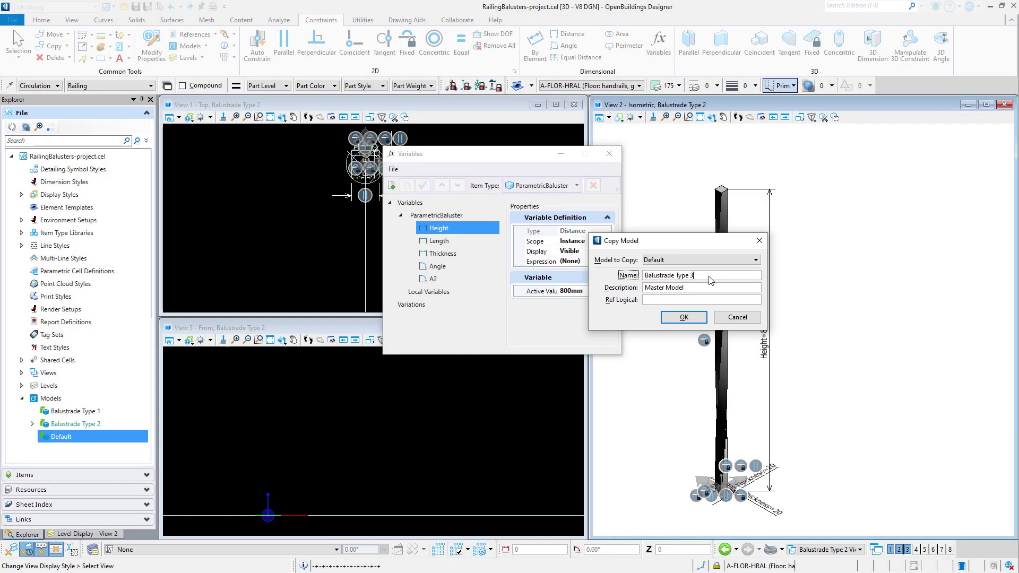
Step: Name the copied model Balustrade Type 3, create it, and move the Variables window aside
drag(693, 276, 632, 281)
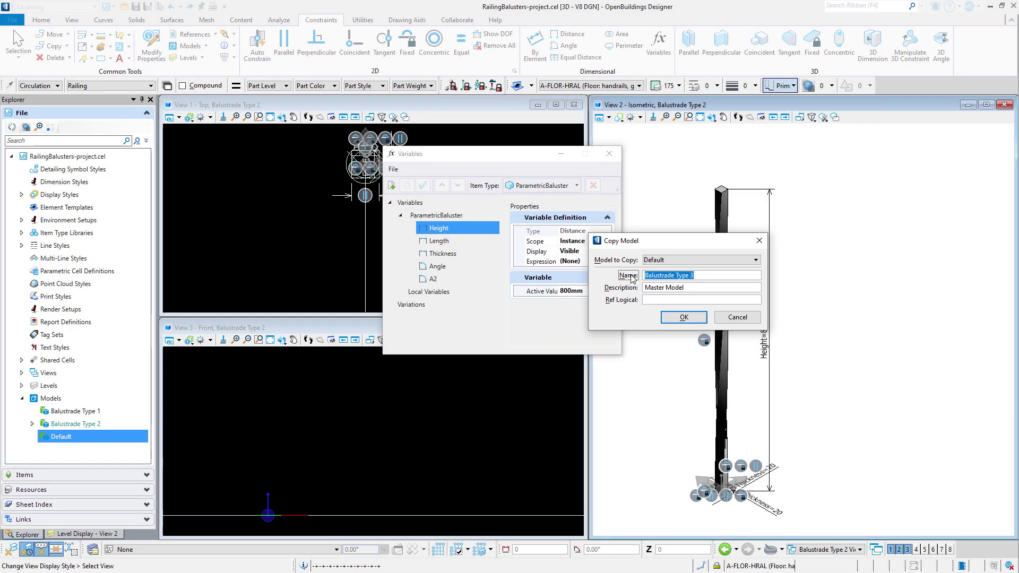
key(End)
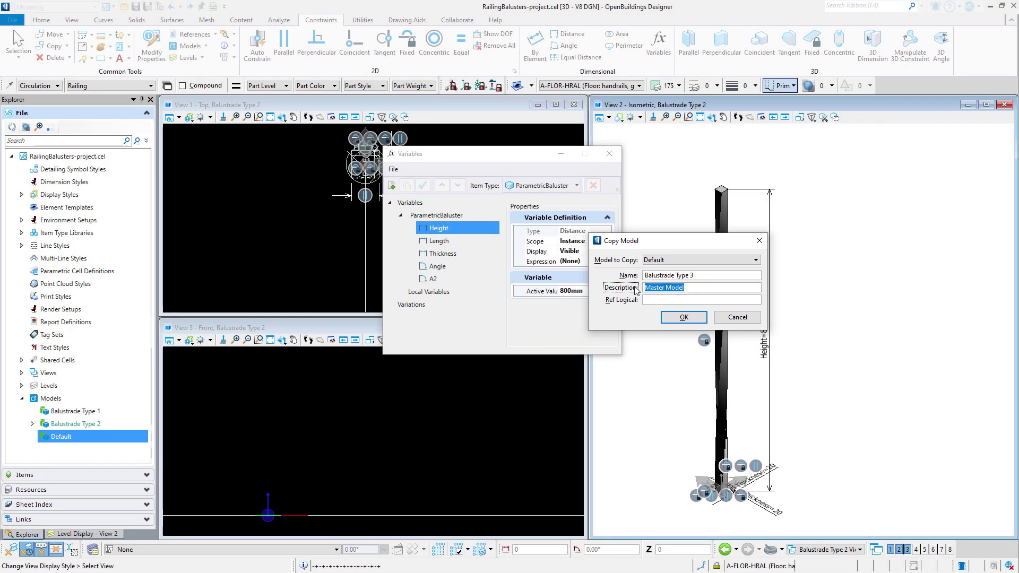
click(684, 317)
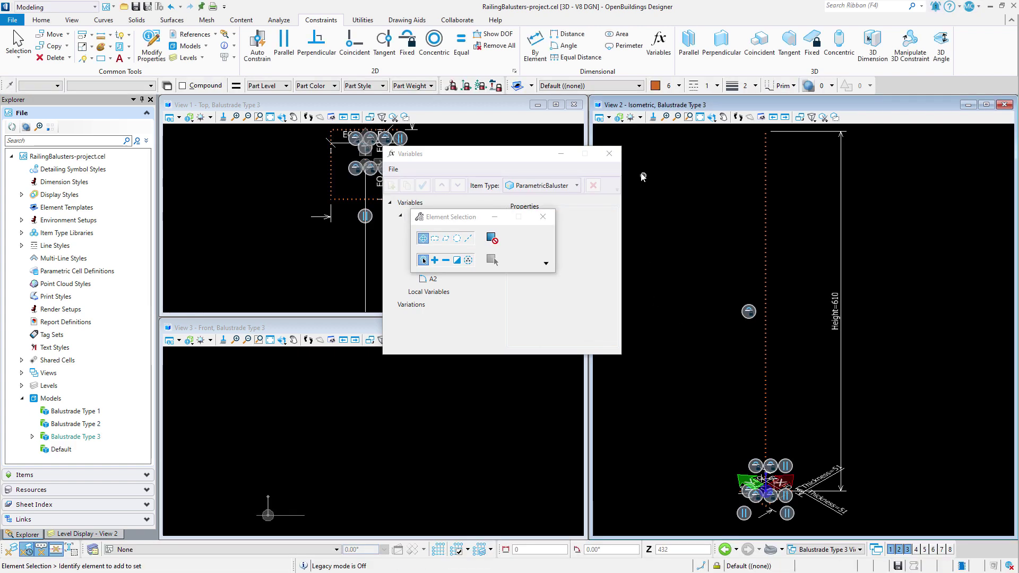
drag(492, 158, 193, 223)
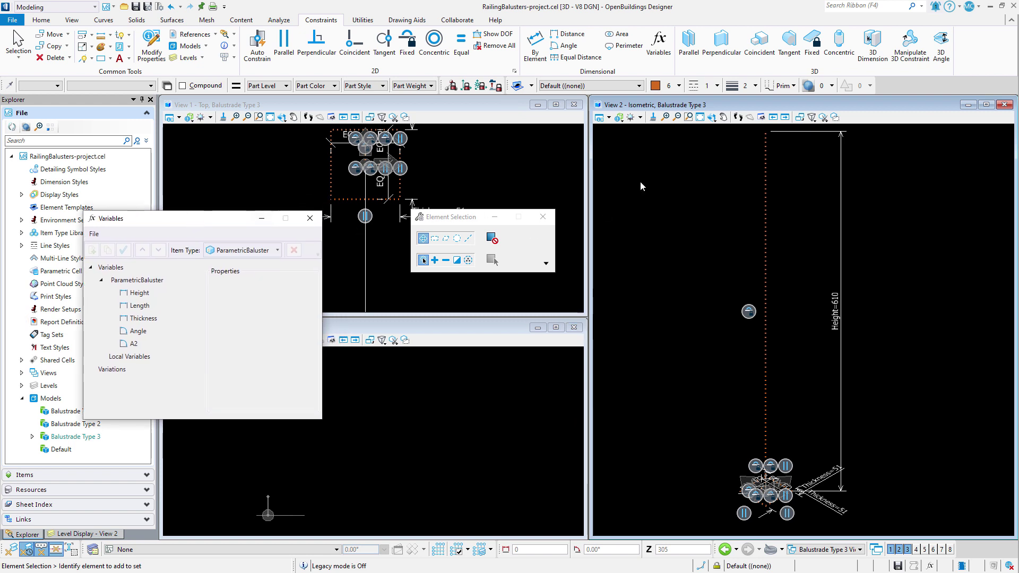
Step: Set the active class to Construction and place a rectangular block in the isometric view
click(785, 86)
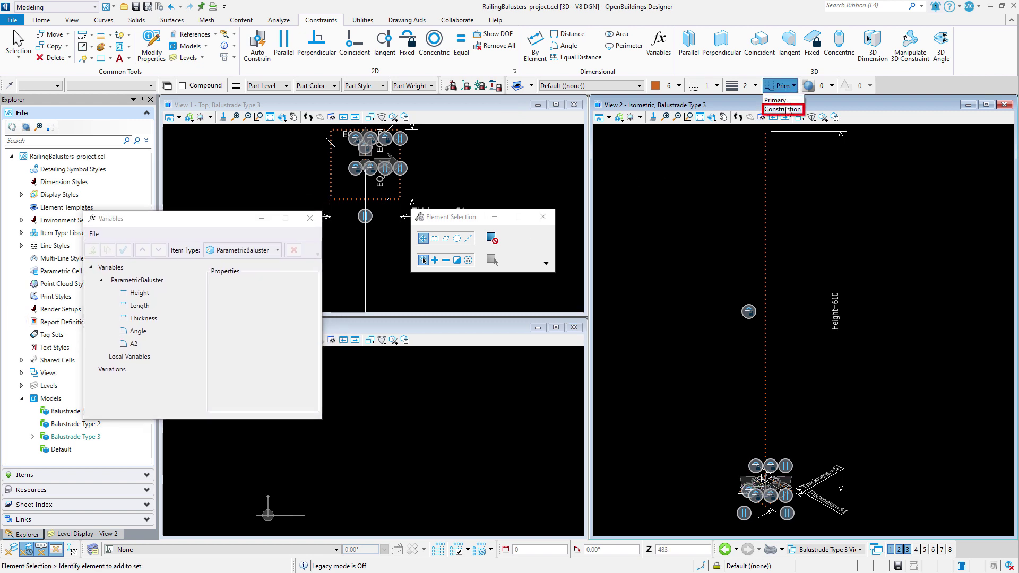
click(783, 109)
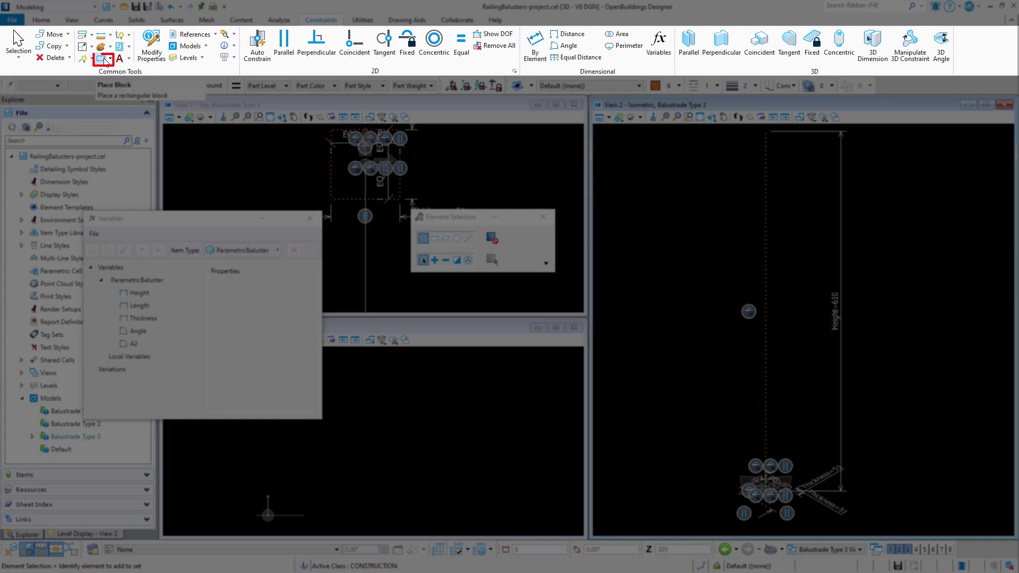
click(102, 59)
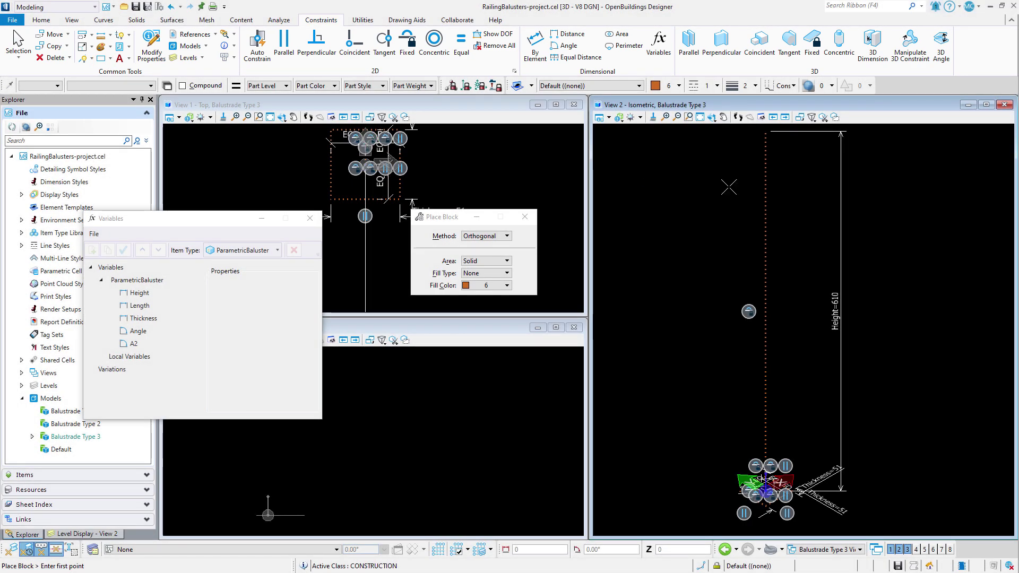
click(729, 186)
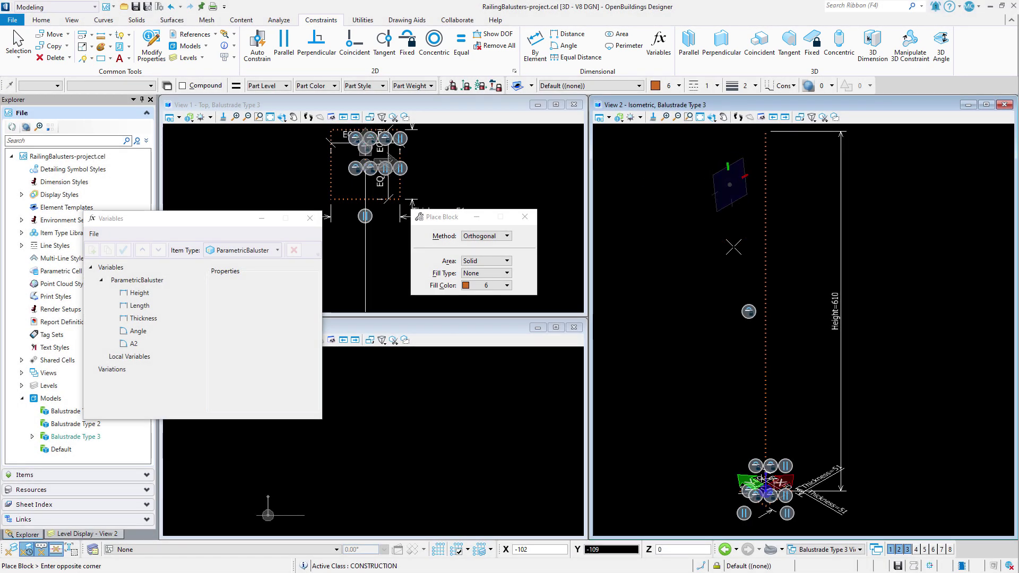
click(795, 413)
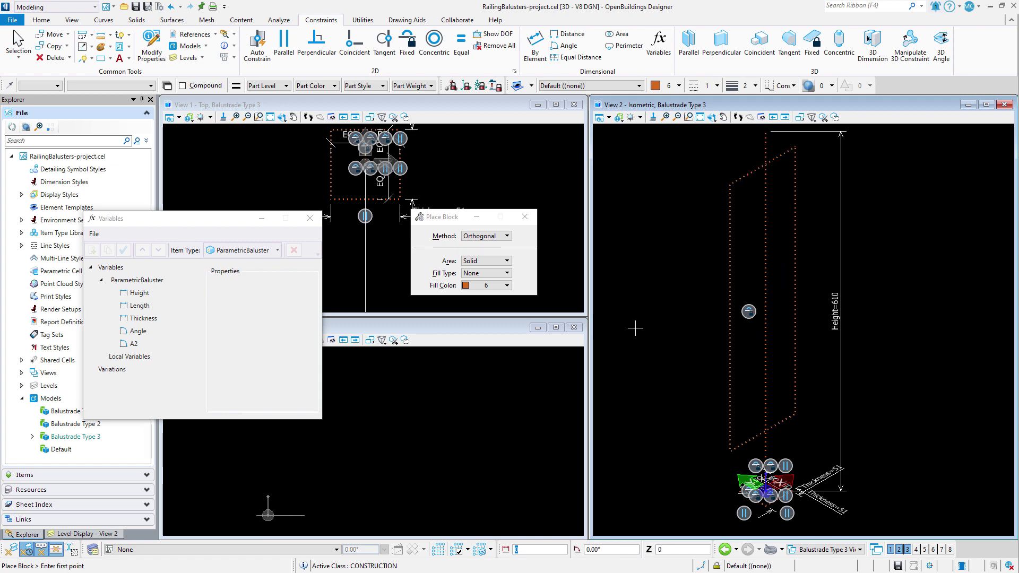
Step: Undo, turn off ACS Plane Snap Lock, and move the rectangle onto the baluster base
right_click(635, 328)
click(680, 342)
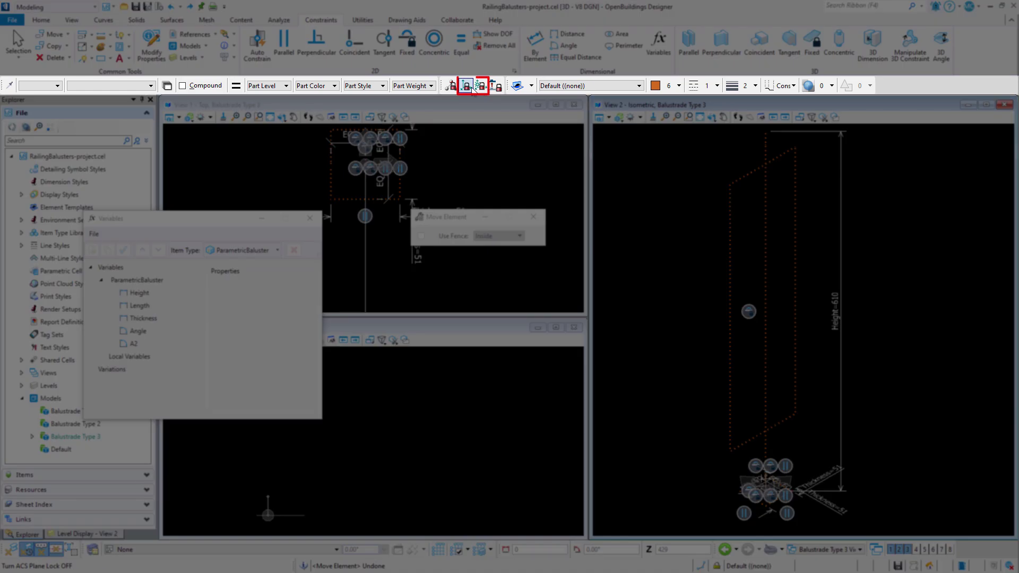
click(474, 90)
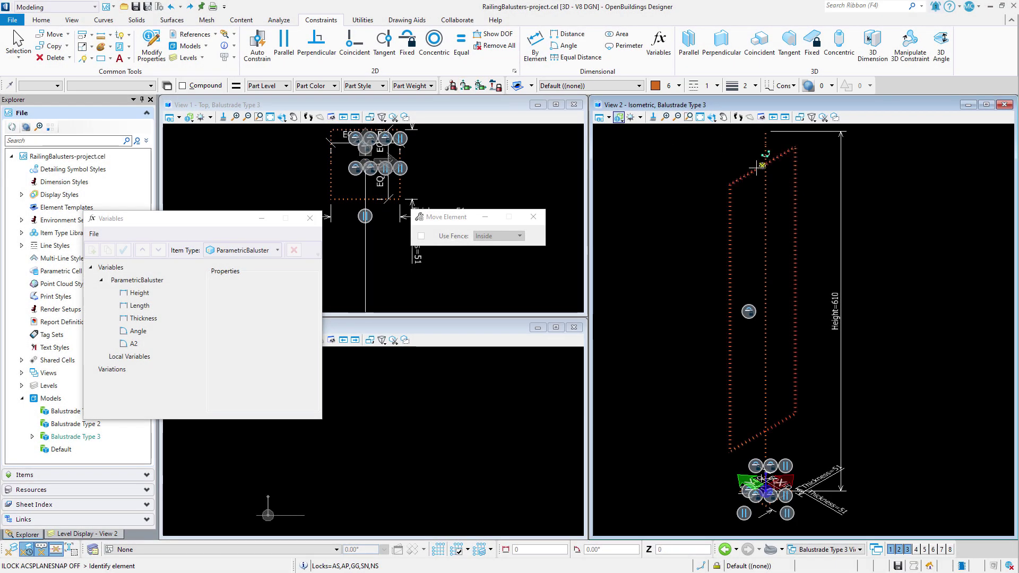
click(758, 168)
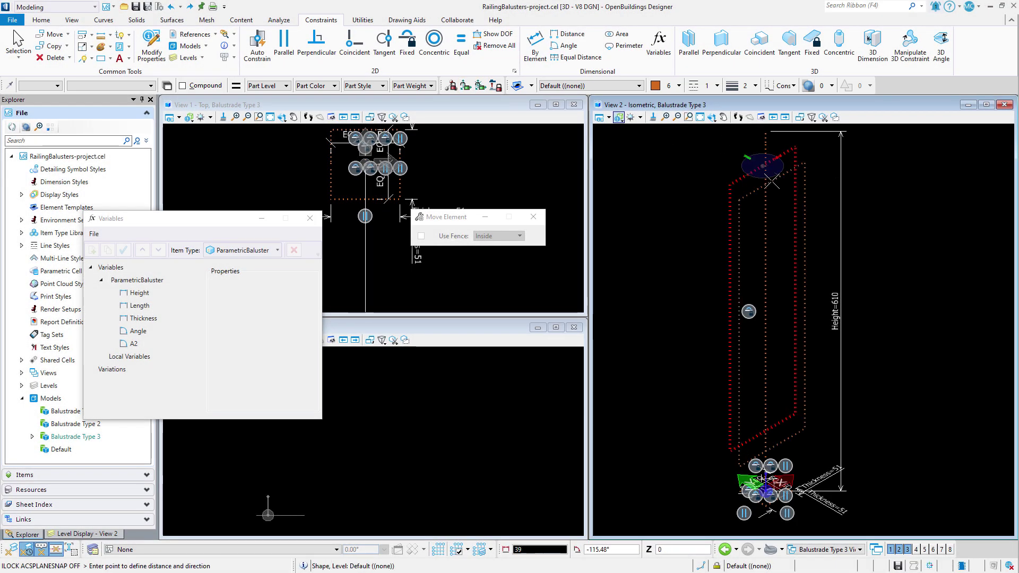
click(754, 179)
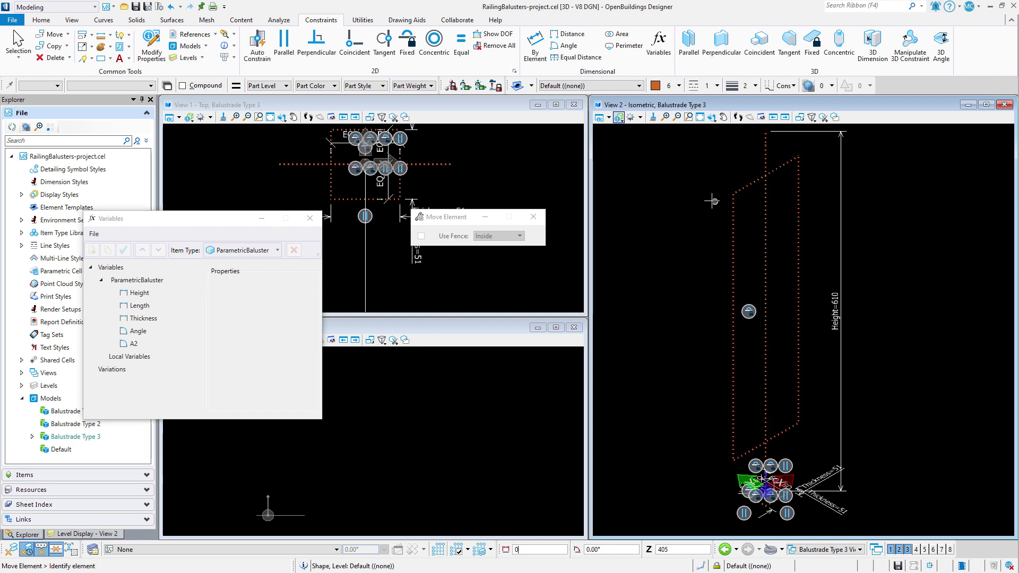
Step: Auto-constrain the rectangle and make the vertical line parallel to its edge
click(257, 45)
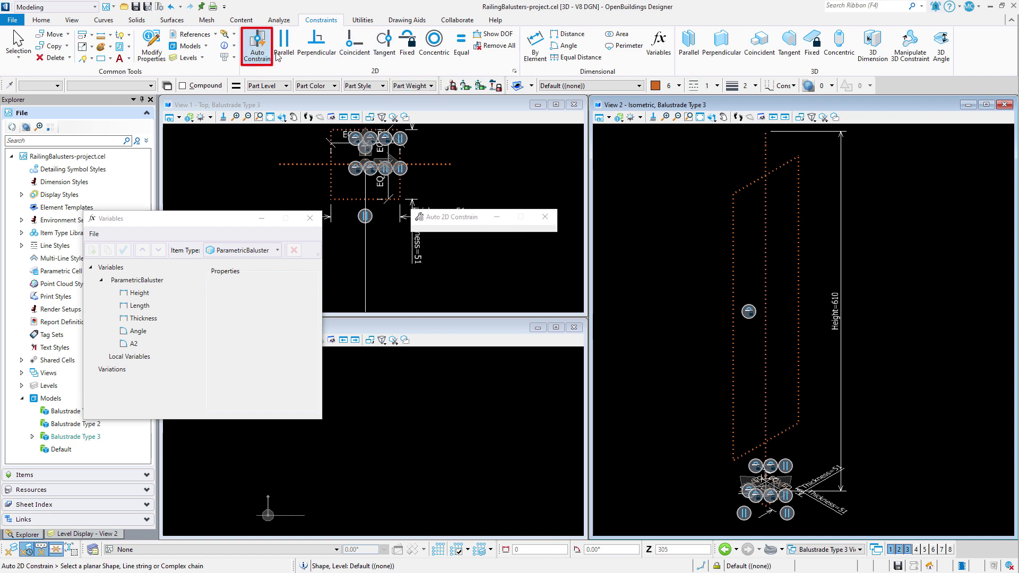
click(732, 242)
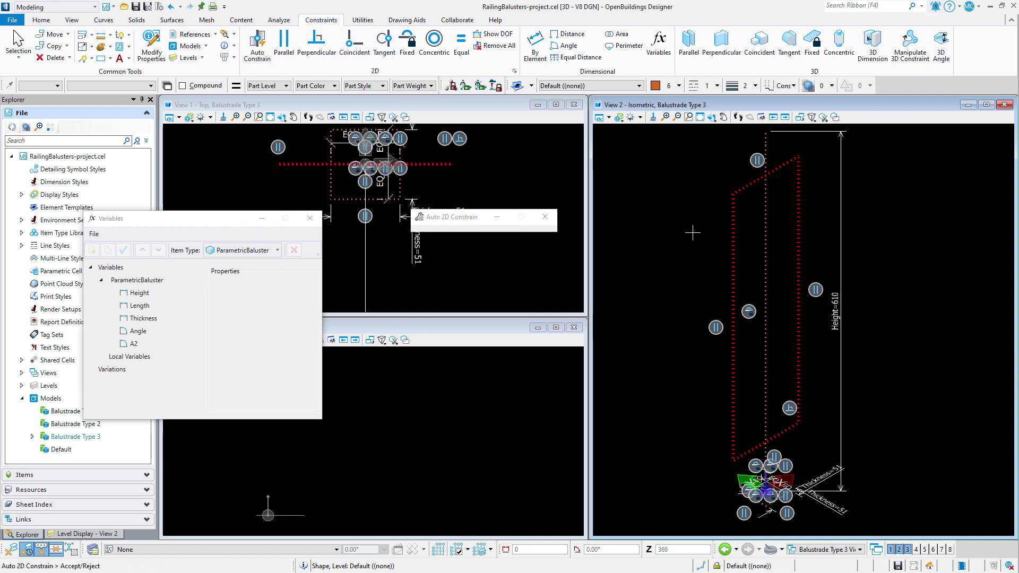
click(284, 42)
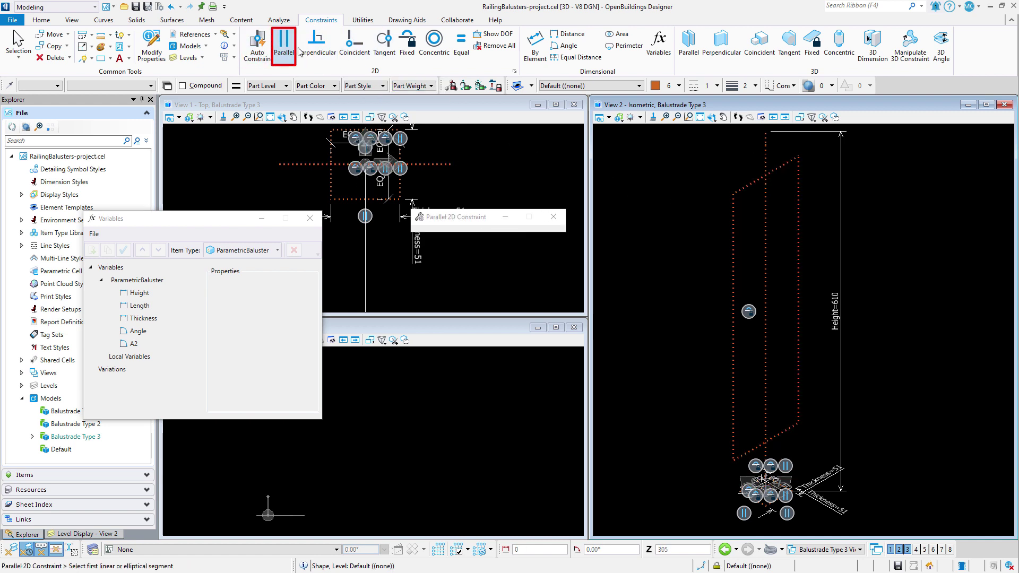
click(755, 263)
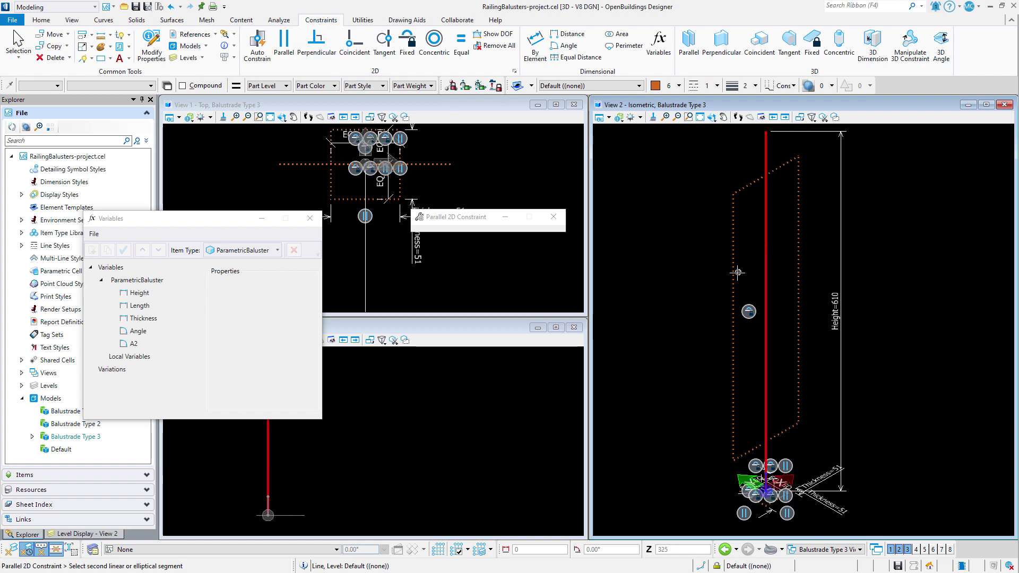
click(734, 274)
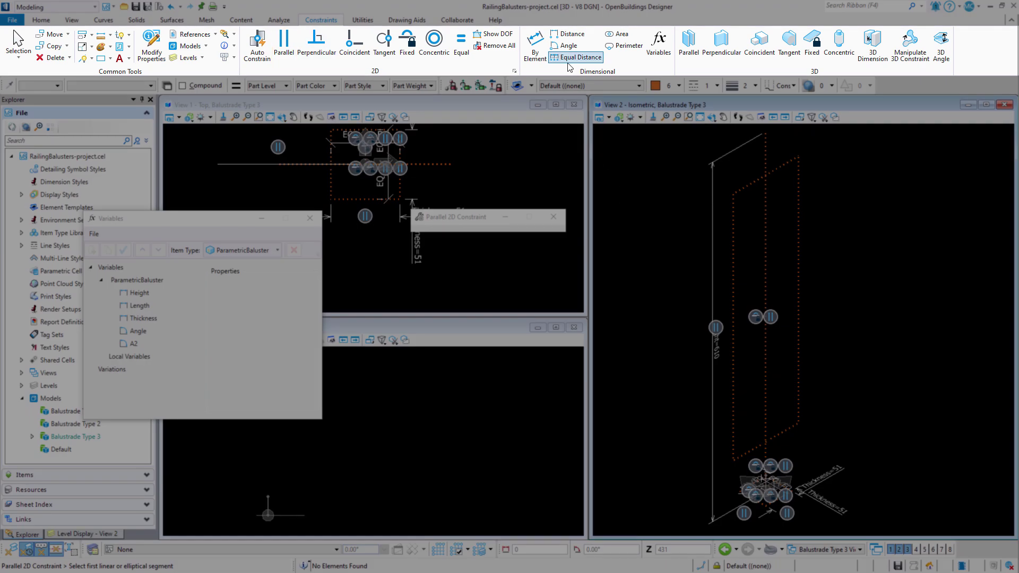
Step: Add an equal-distance (EQ) constraint between the left edge and middle line
click(576, 56)
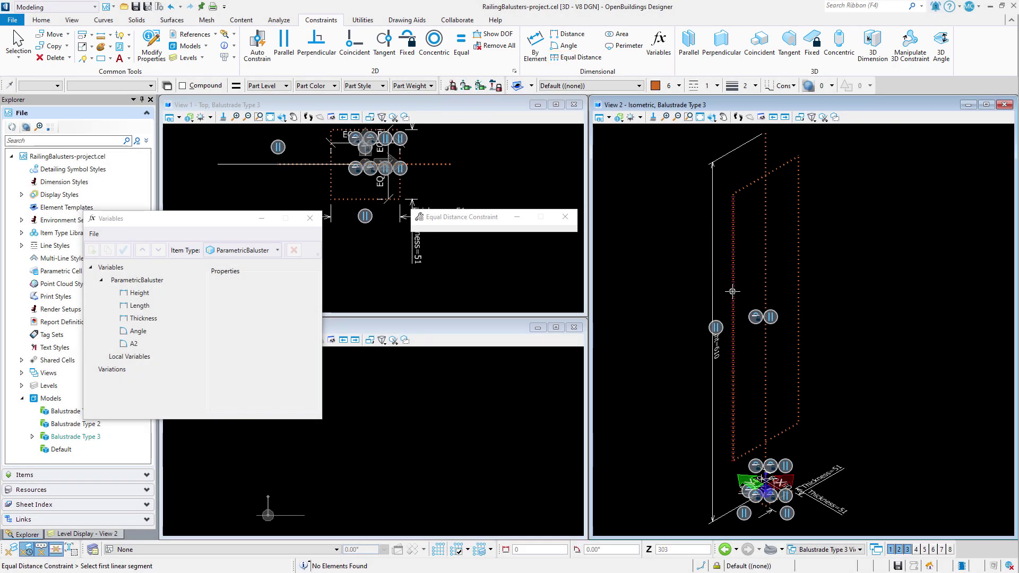
click(753, 277)
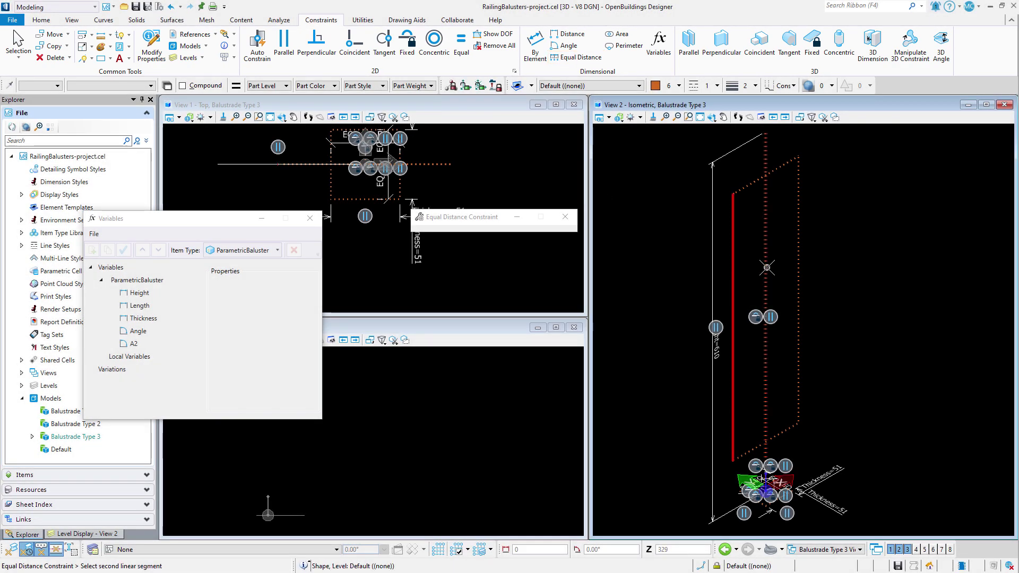
click(766, 267)
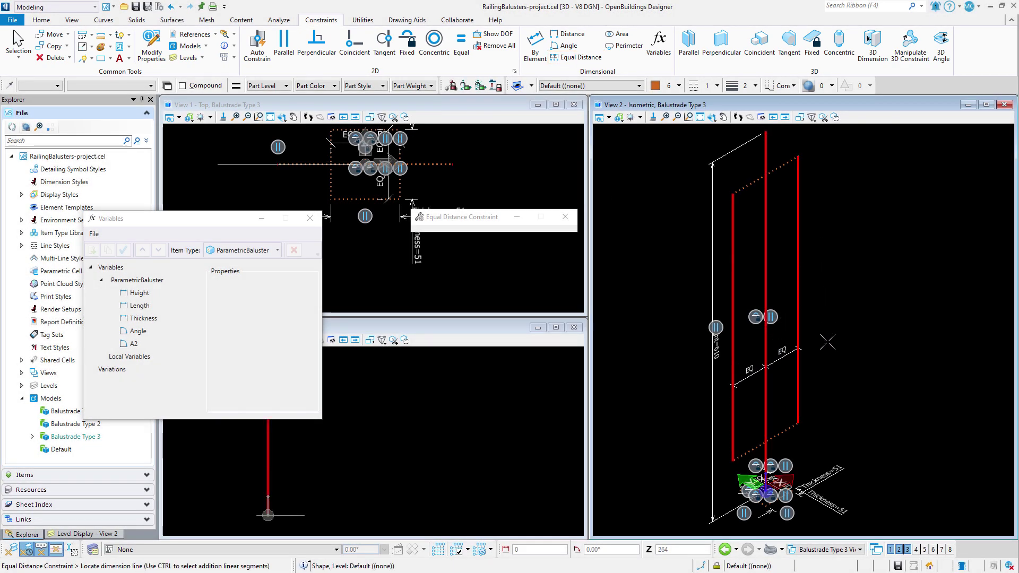
click(830, 363)
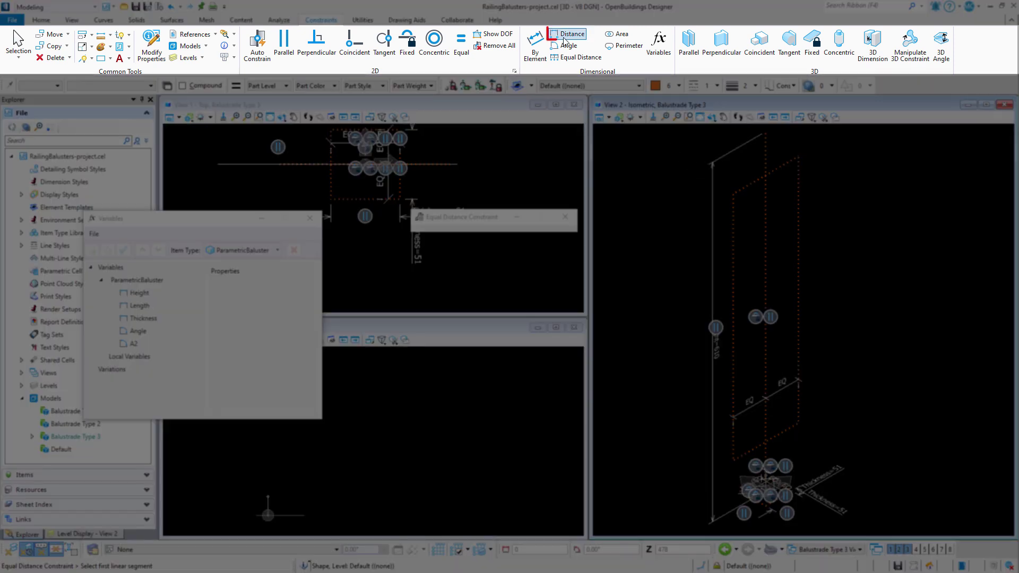
Step: Constrain the distance between the left and right vertical segments to 100
click(566, 34)
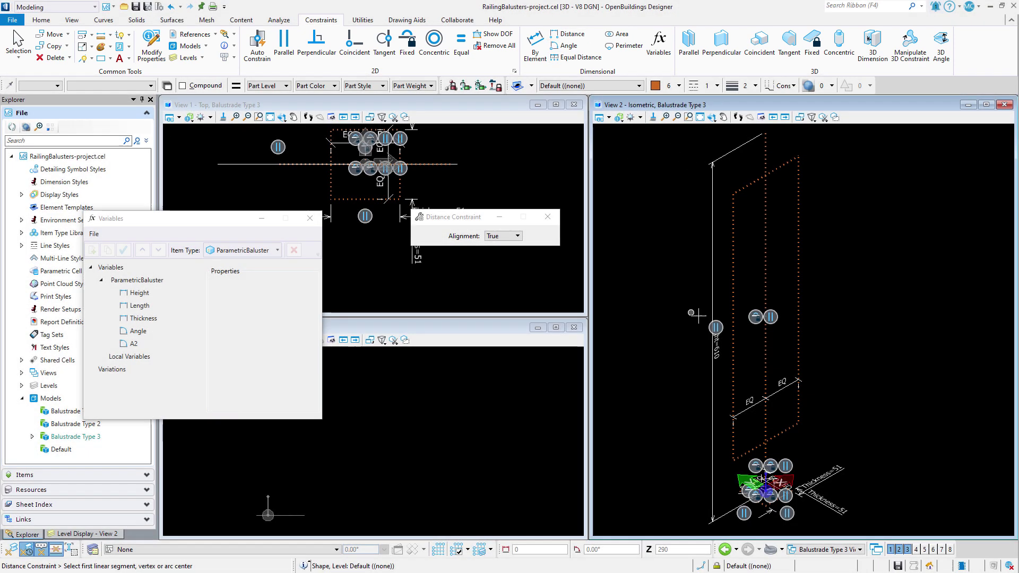
click(735, 290)
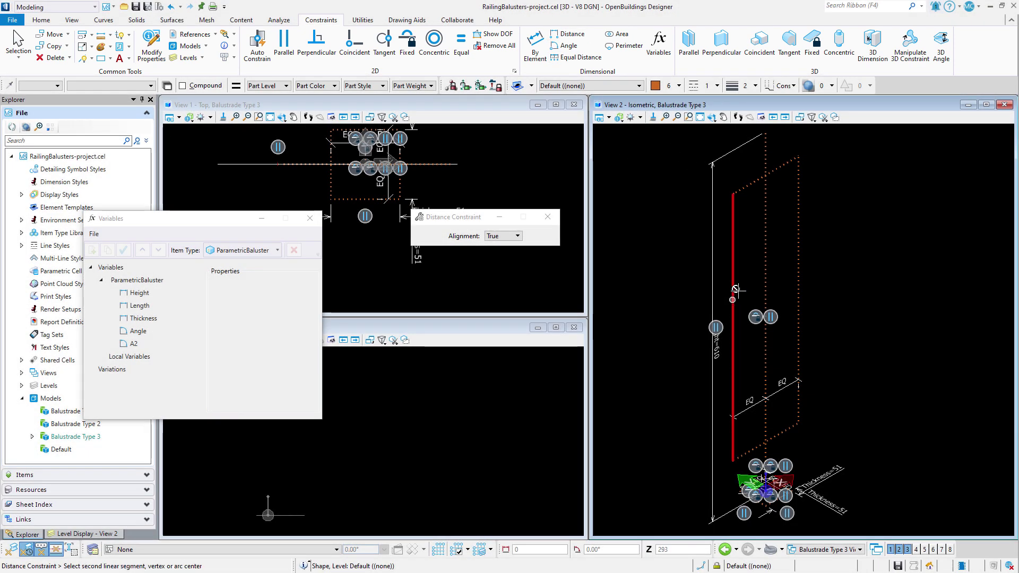
click(798, 261)
text(100)
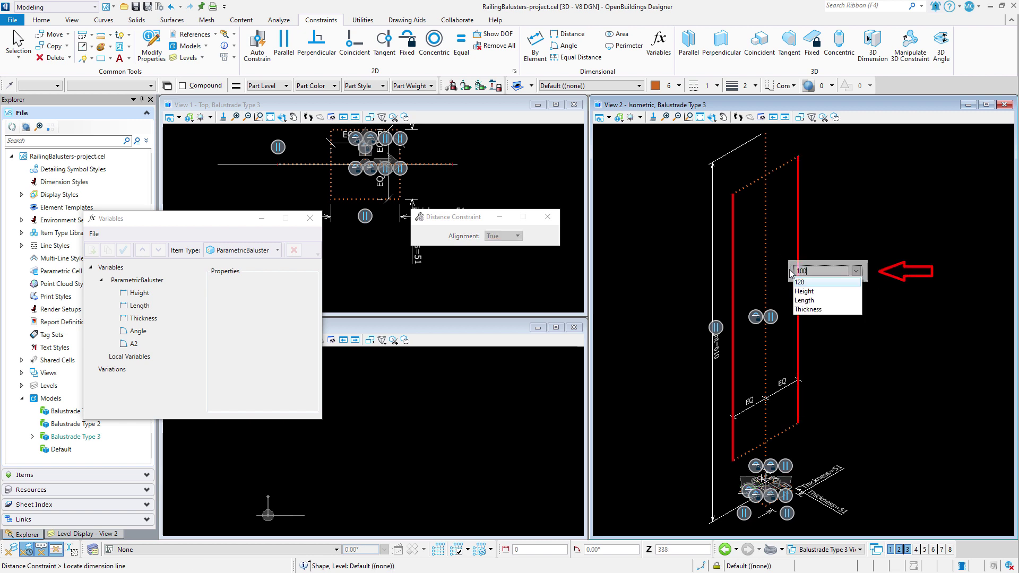
click(792, 275)
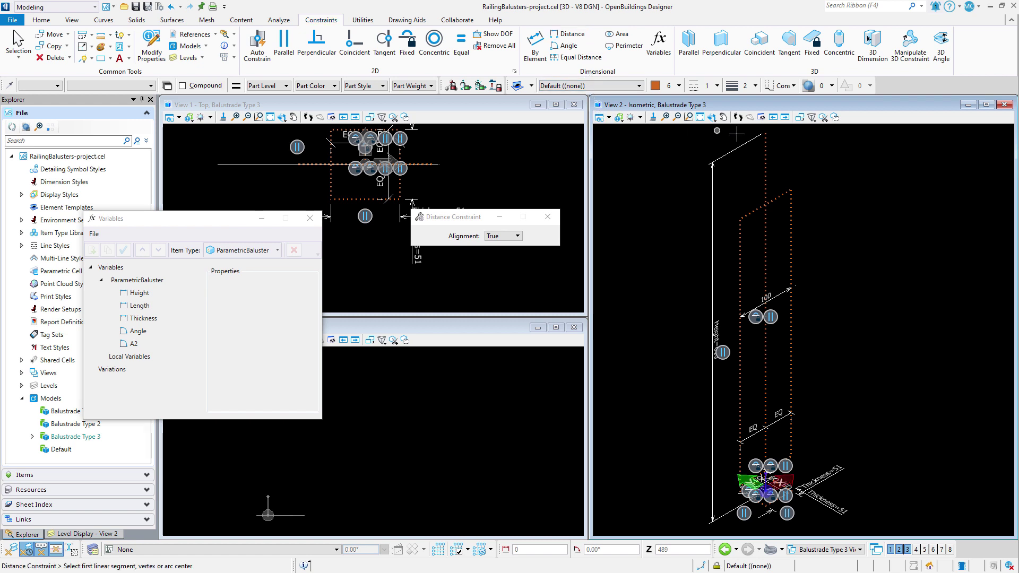
Step: Constrain the top vertex to the dotted top segment at distance 100
click(765, 131)
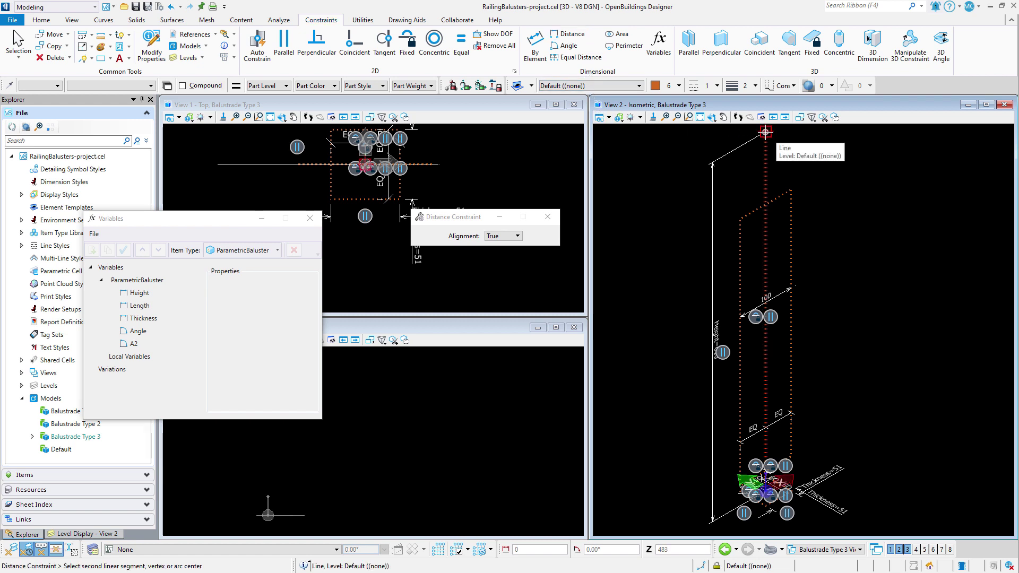
click(779, 194)
text(100)
key(Return)
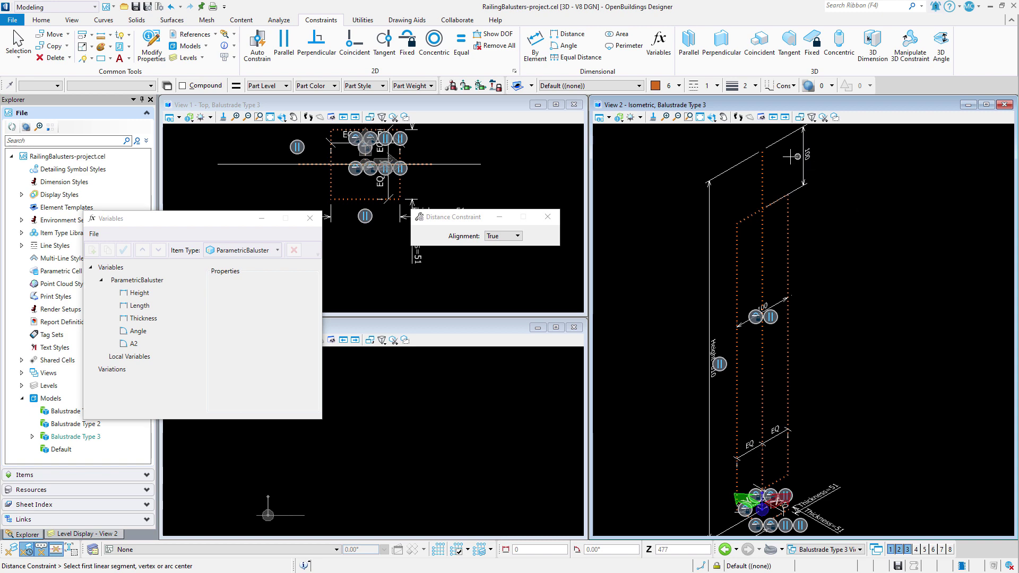
Step: Add a 100 distance constraint from the base point to the dotted frame line
scroll(754, 478, up, 3)
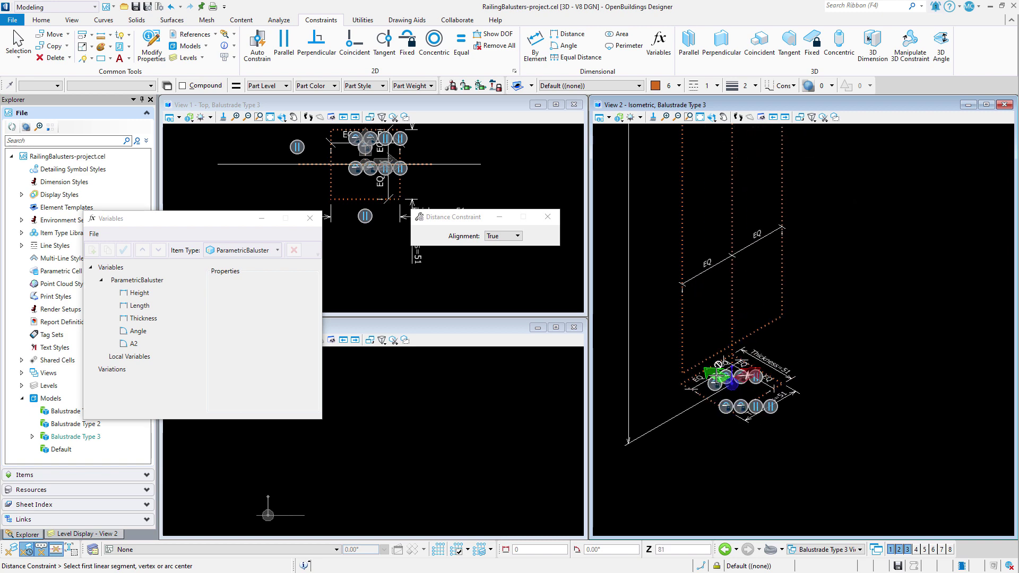
scroll(719, 374, up, 2)
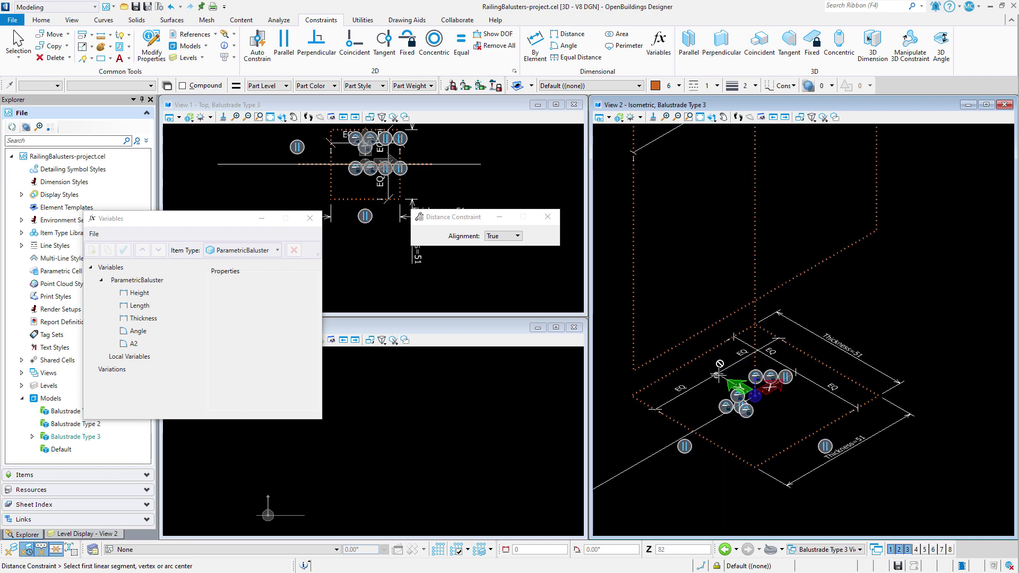
click(755, 388)
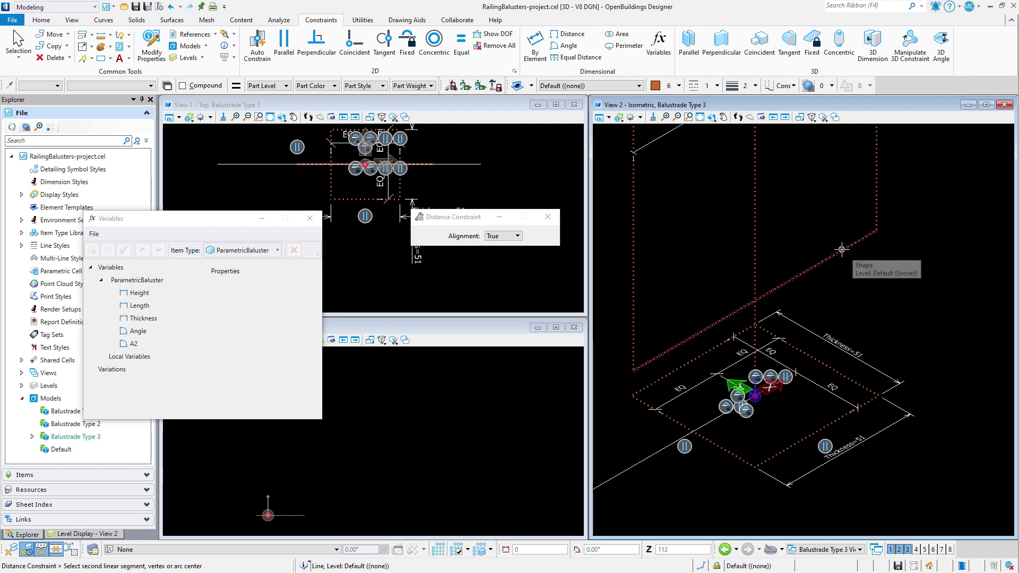
click(842, 248)
click(926, 278)
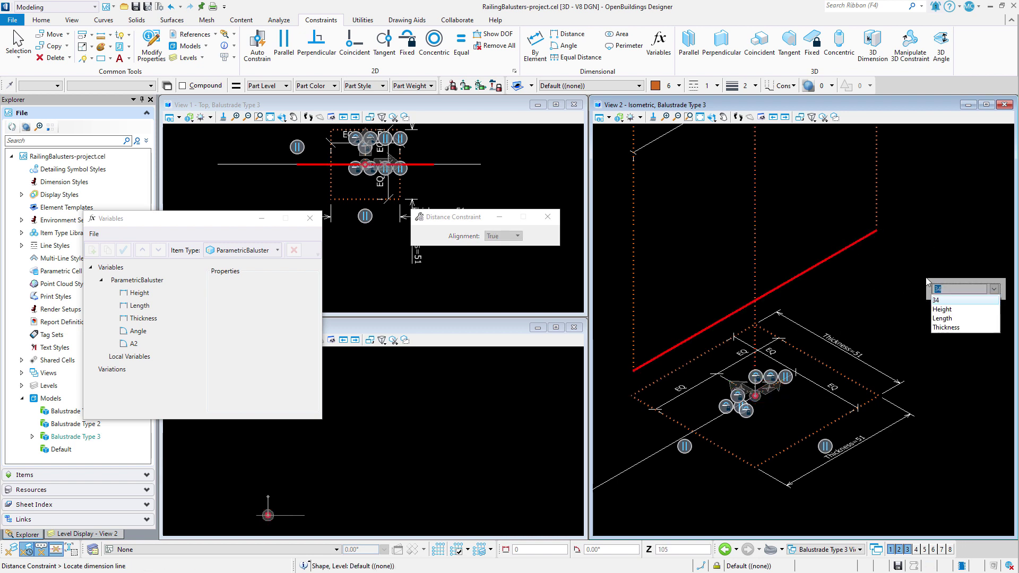
text(100)
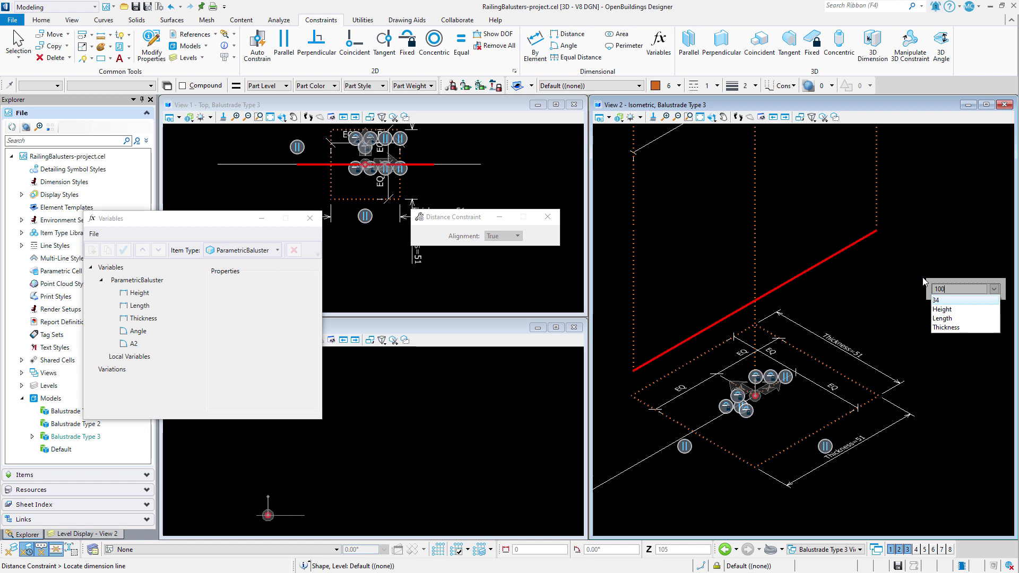
key(Return)
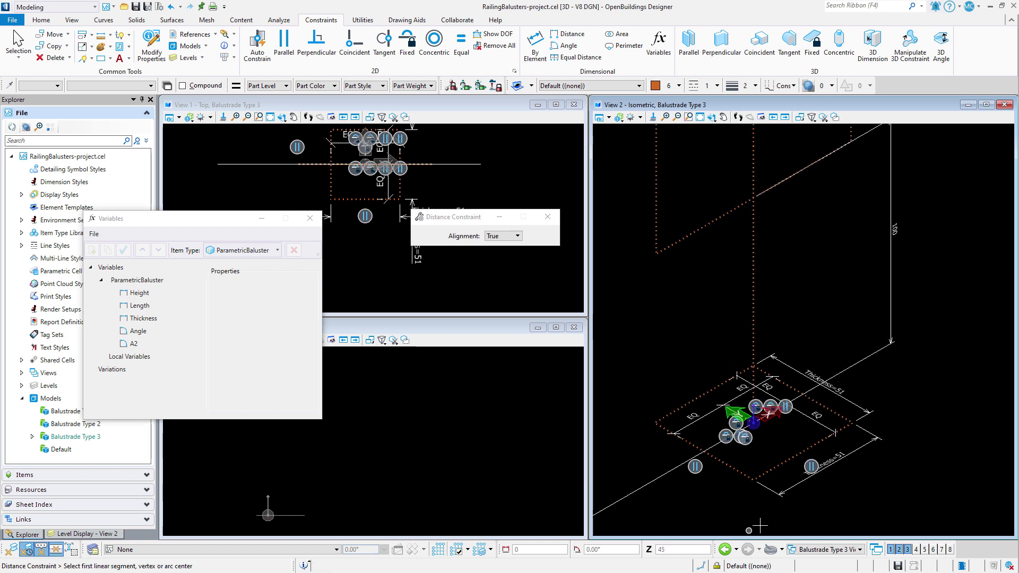
shift+middle_drag(760, 526, 802, 484)
Step: Change the Height variable's active value from 610mm to 800mm
click(142, 293)
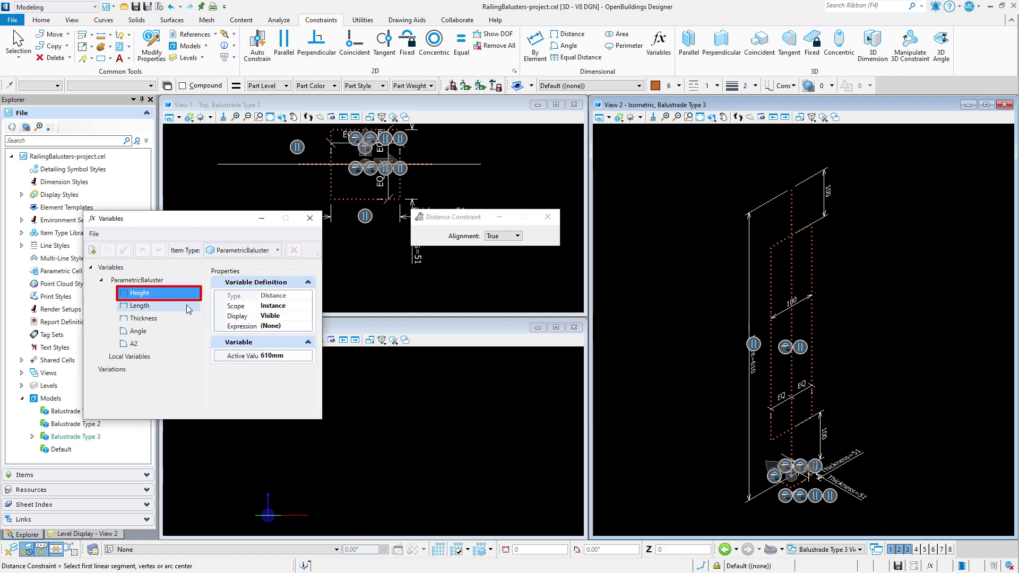
click(252, 356)
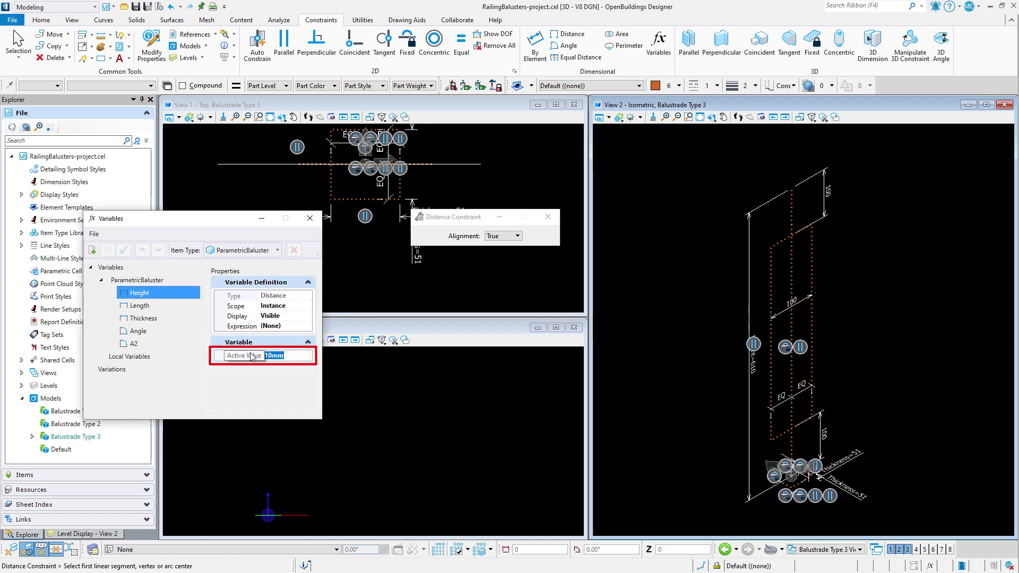
text(800)
key(Return)
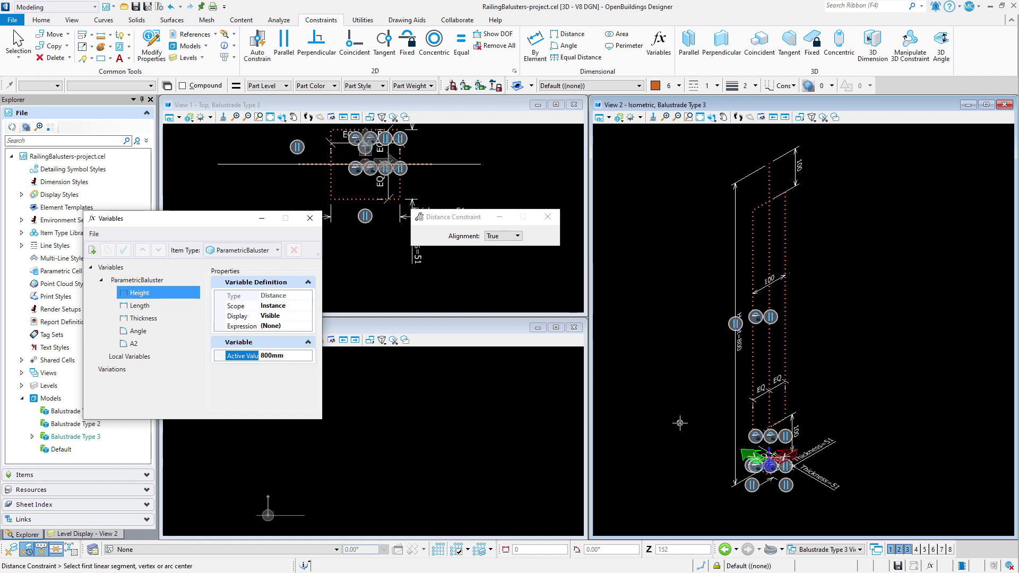
click(49, 86)
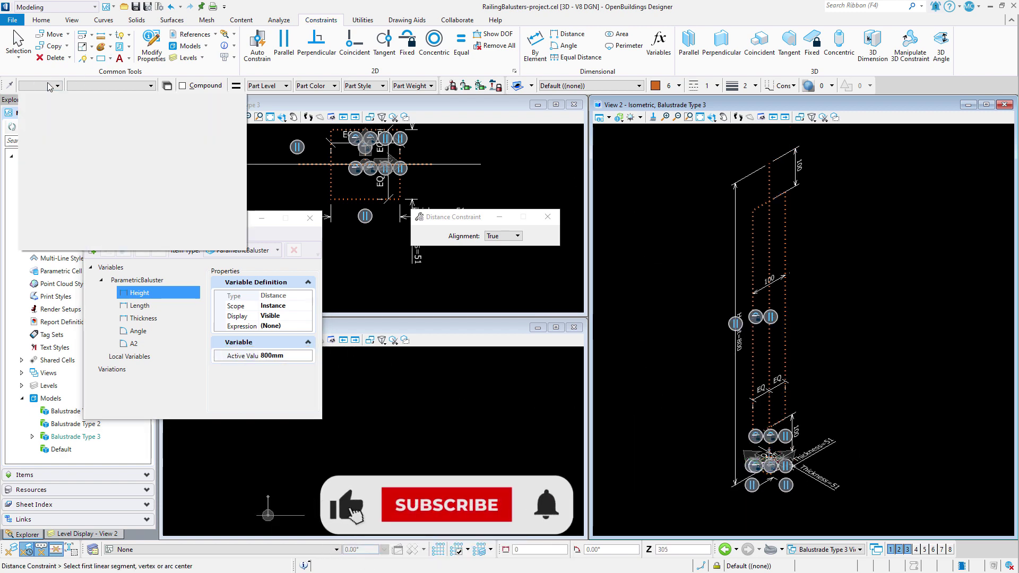
Step: Make Circulation / Railing the active part with Primary class and show the Solids tools
click(43, 126)
click(100, 86)
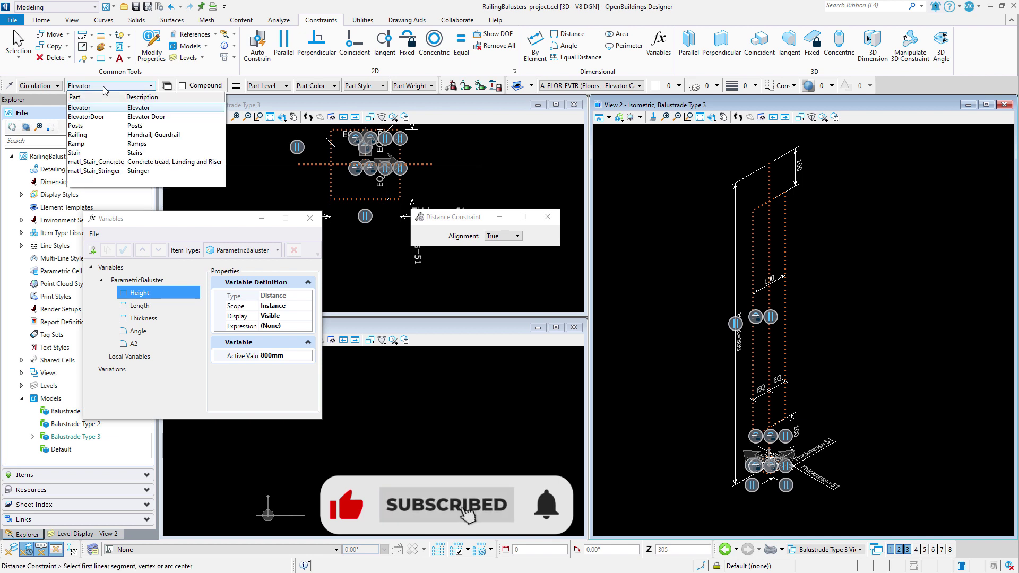
click(77, 134)
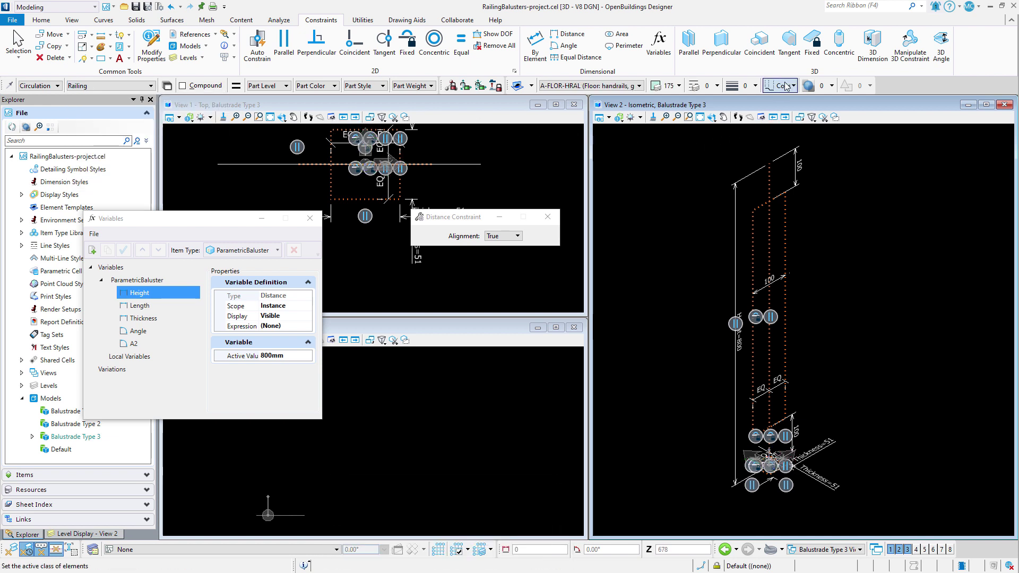
click(786, 87)
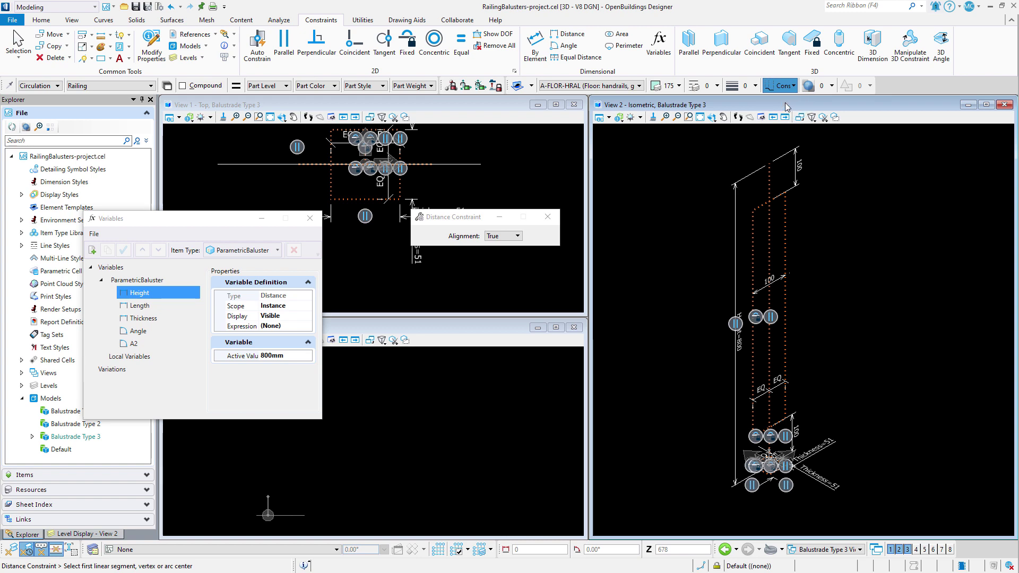
click(785, 101)
click(137, 21)
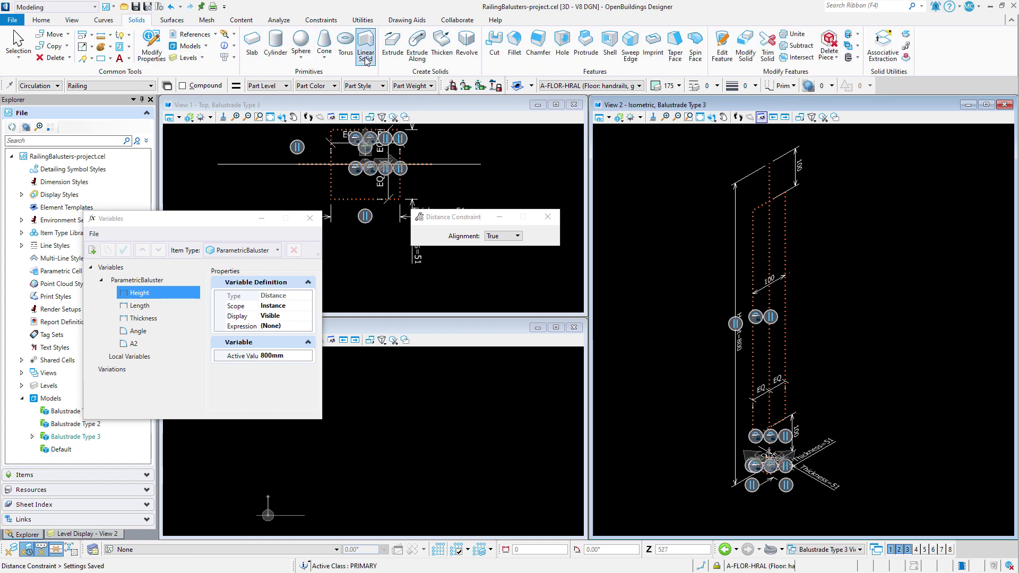
Step: Set up Extrude Along: lock profile rotation to Design X, start distance 0, end distance 100, path and profile shown
click(417, 54)
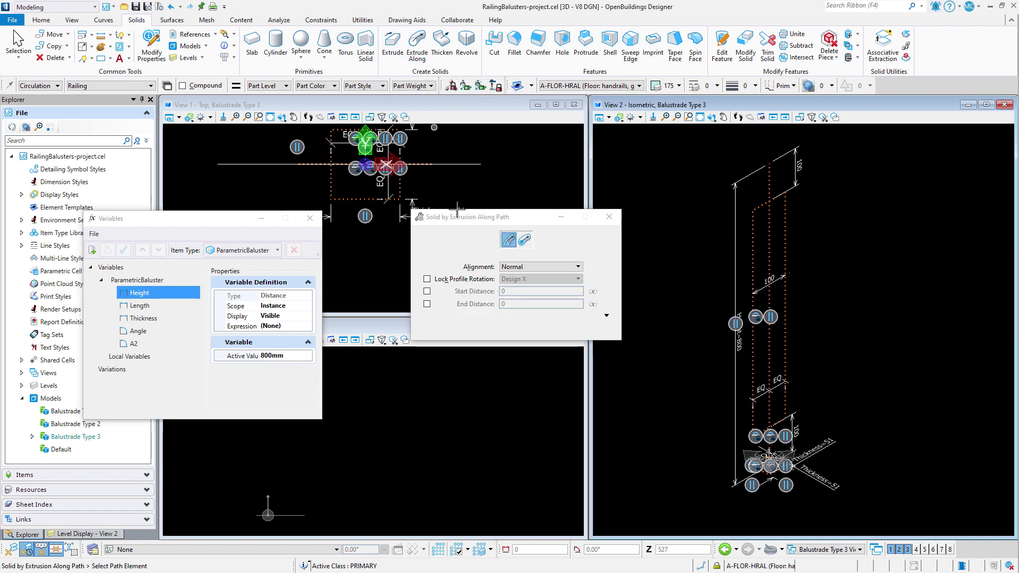
click(427, 279)
click(427, 290)
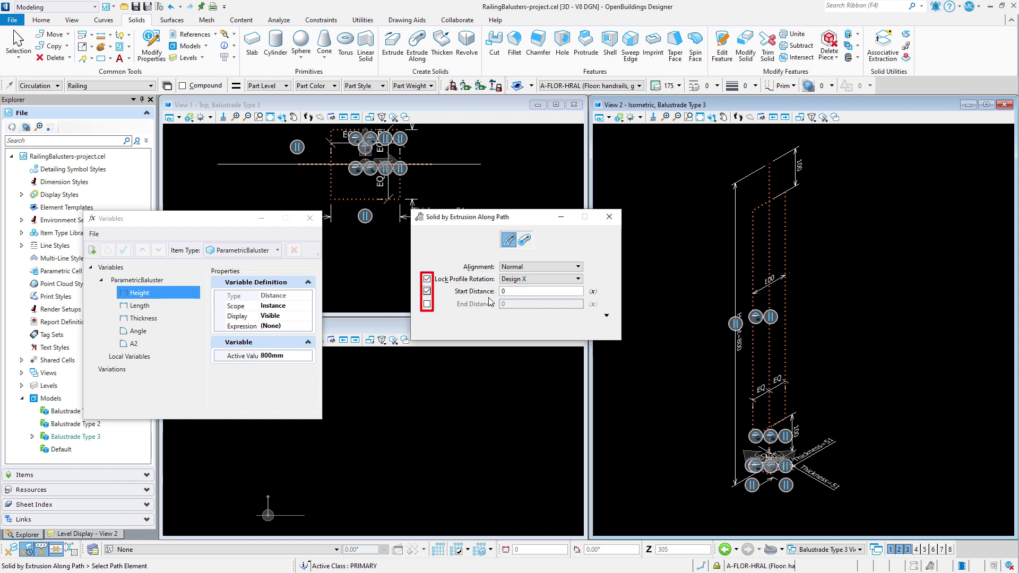
click(427, 304)
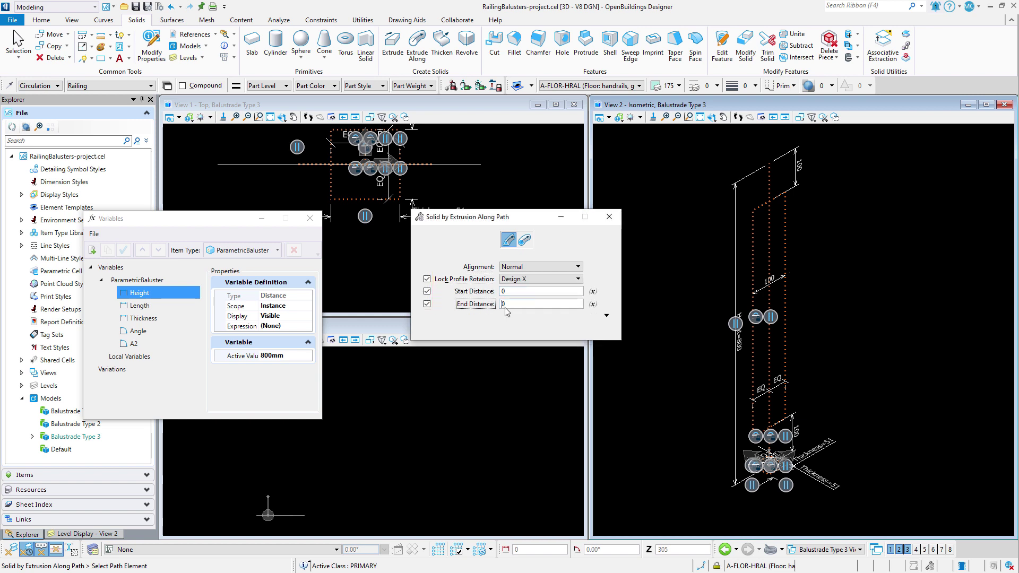
click(606, 315)
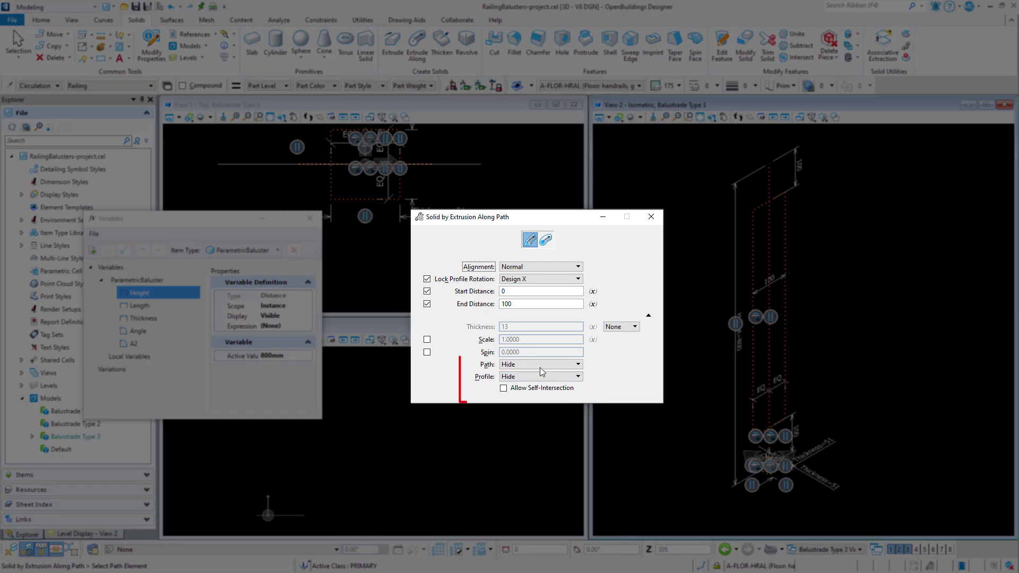
click(539, 366)
click(537, 378)
click(537, 378)
click(533, 395)
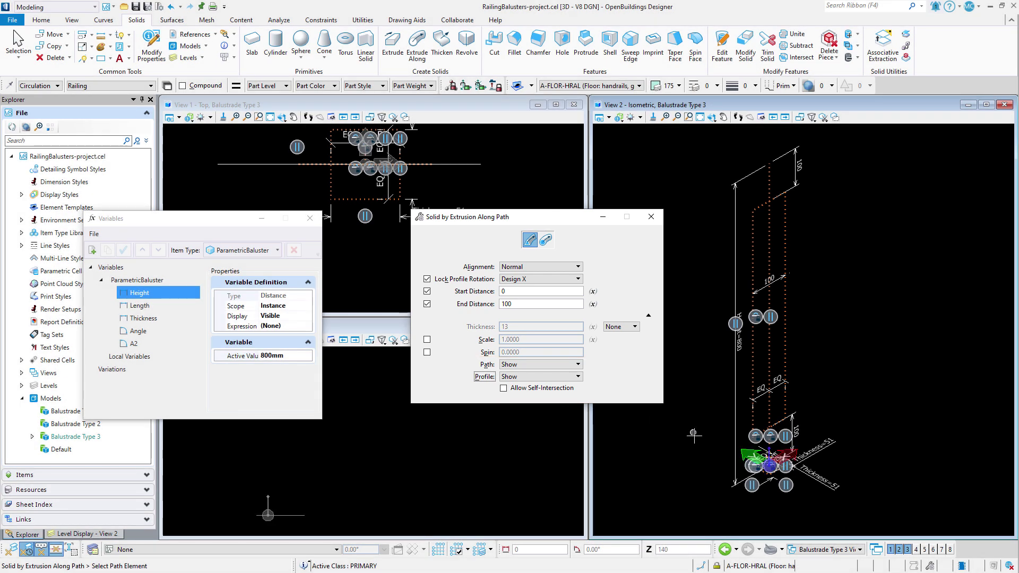
Step: Extrude the base square along the vertical frame line to create the post
click(772, 404)
scroll(770, 475, up, 5)
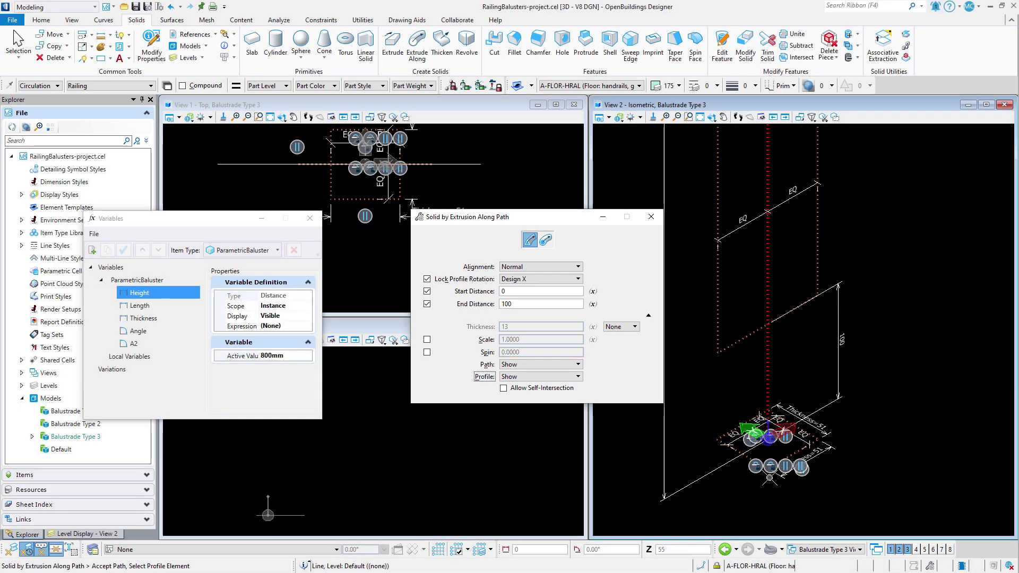
click(723, 436)
click(695, 427)
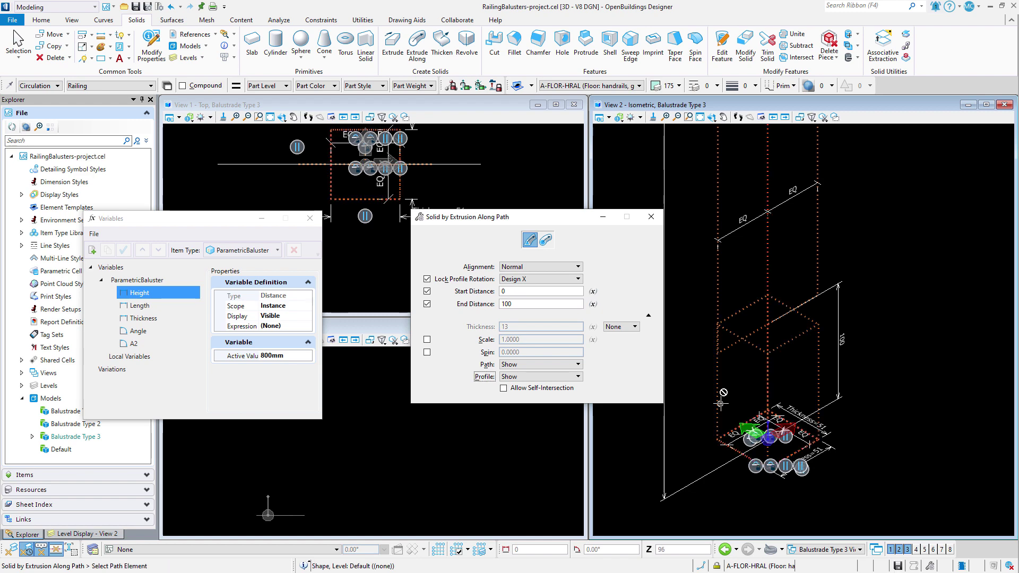
key(Escape)
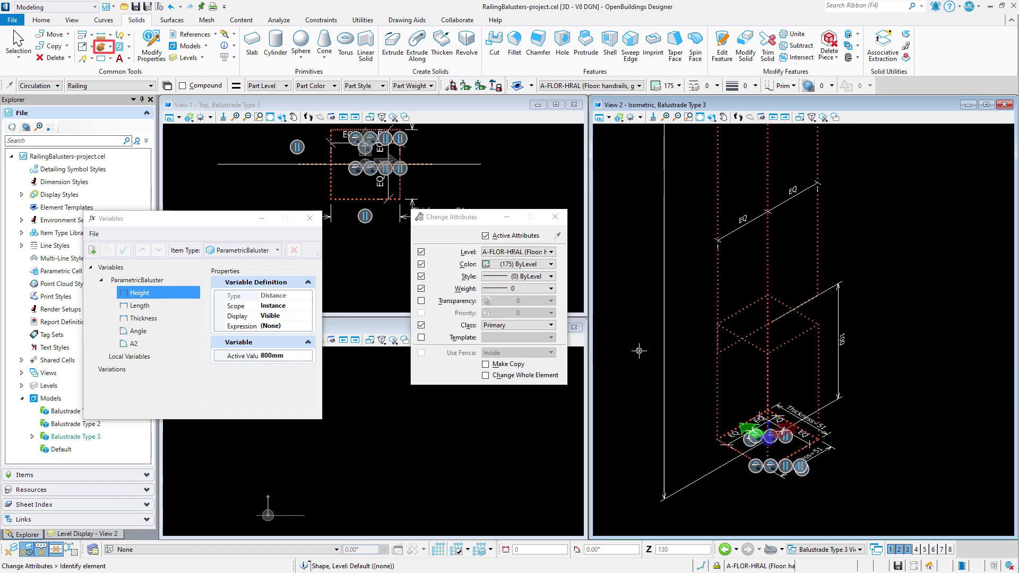
Step: Apply the railing attributes to the extruded post and change Thickness from 51mm to 20mm
click(705, 386)
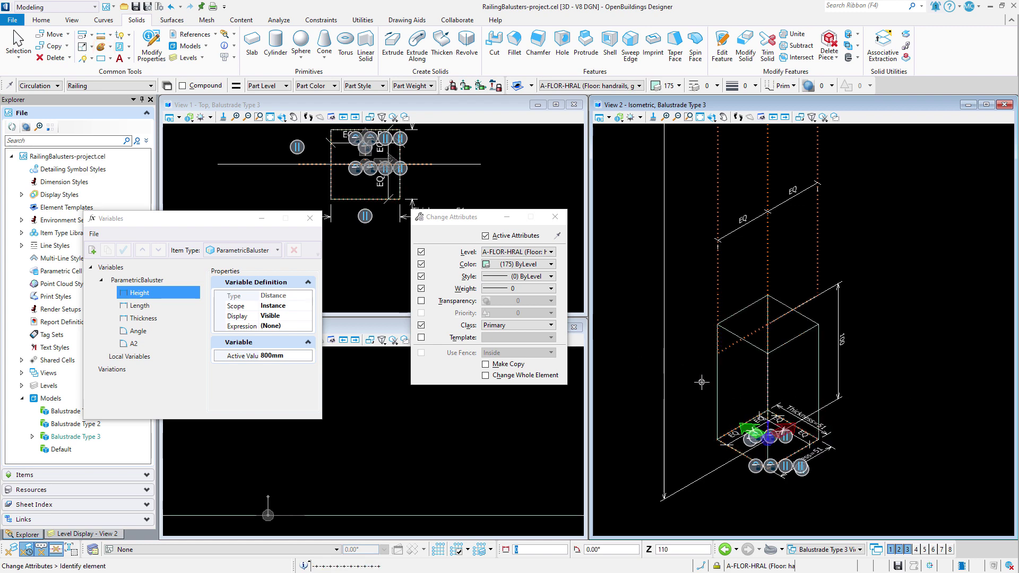
click(159, 318)
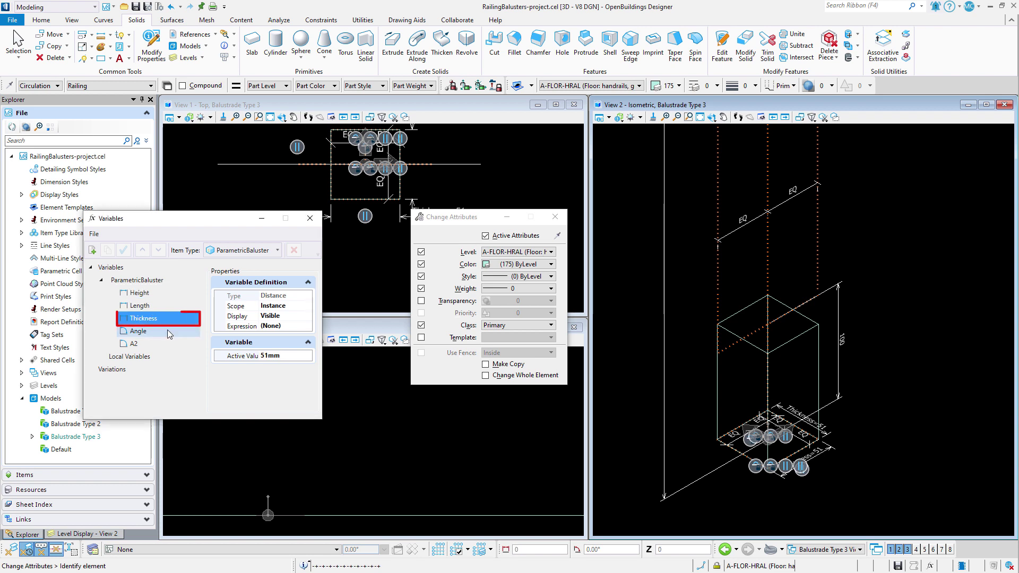
click(269, 355)
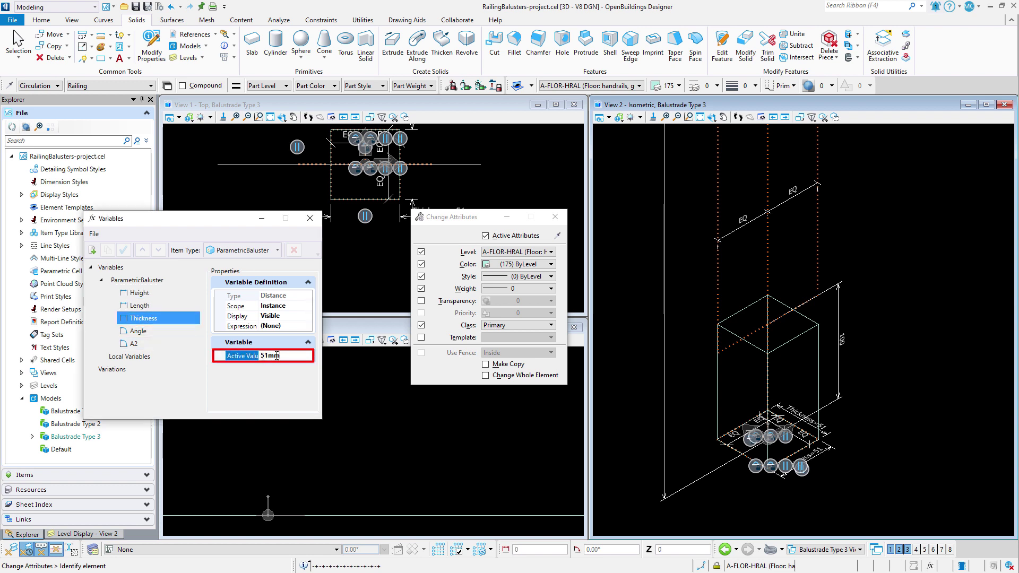
drag(275, 356, 255, 359)
text(20)
key(Return)
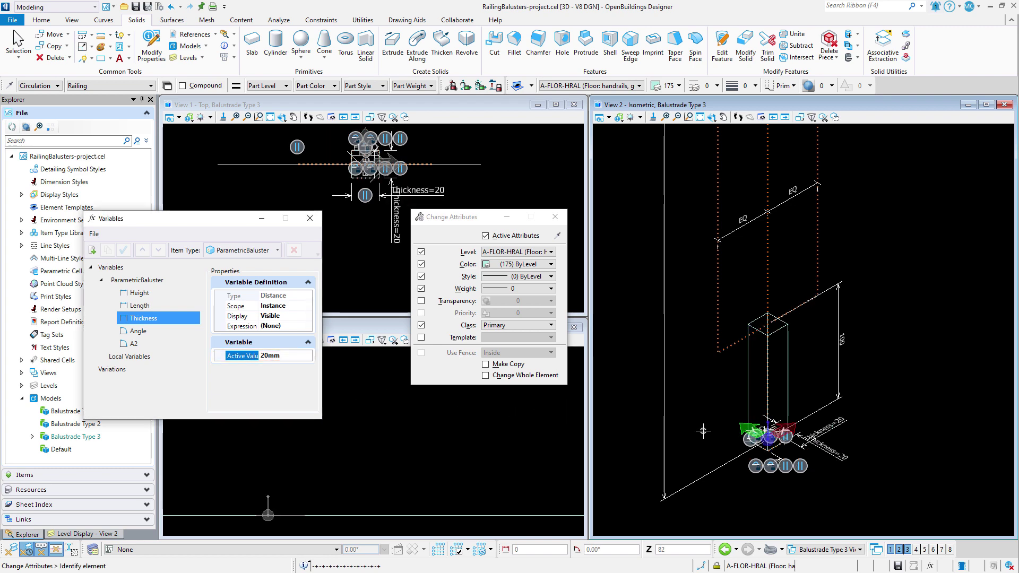
scroll(751, 500, down, 3)
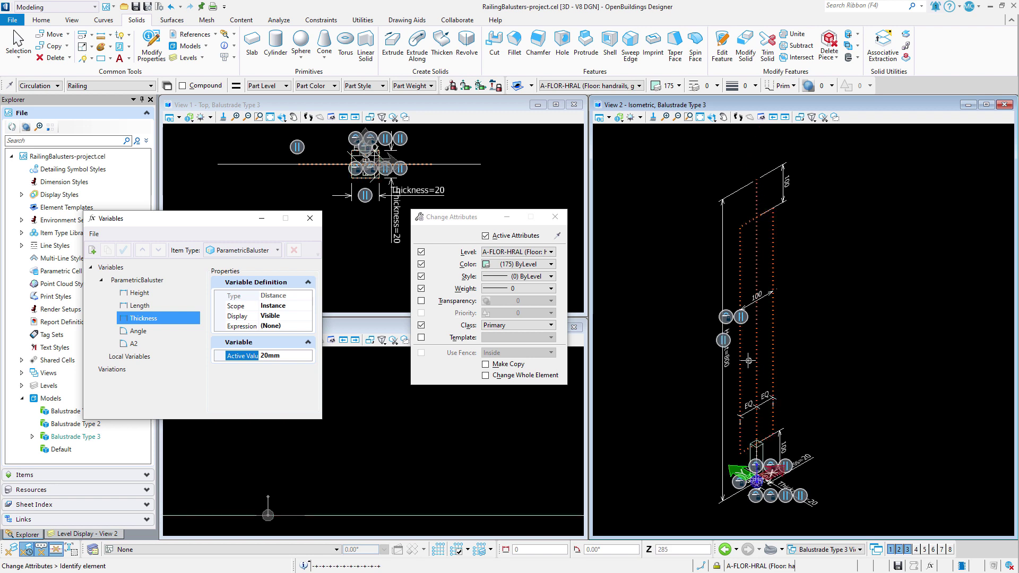
Step: Add a new local variable named Top
click(119, 361)
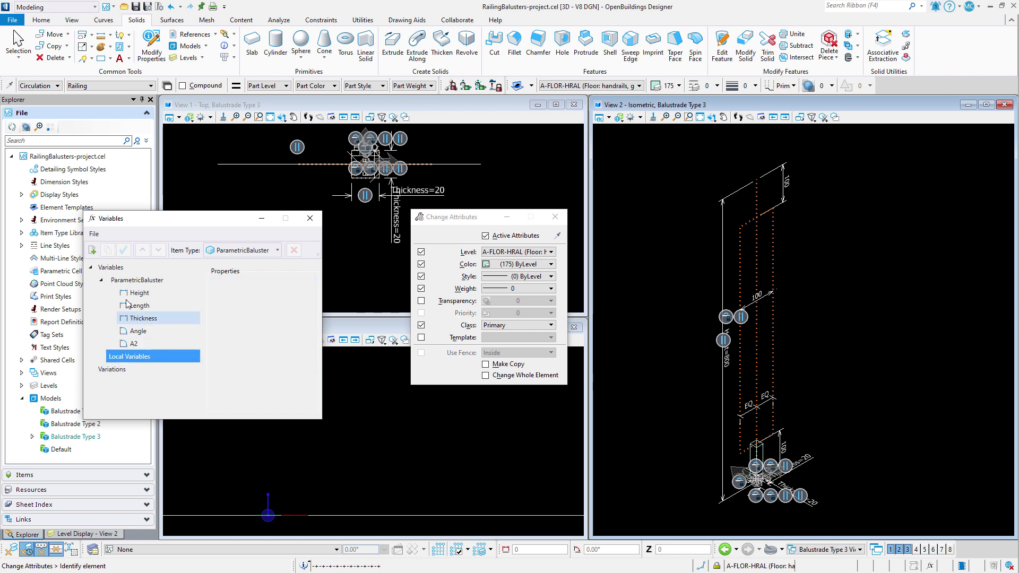
click(93, 250)
text(Top)
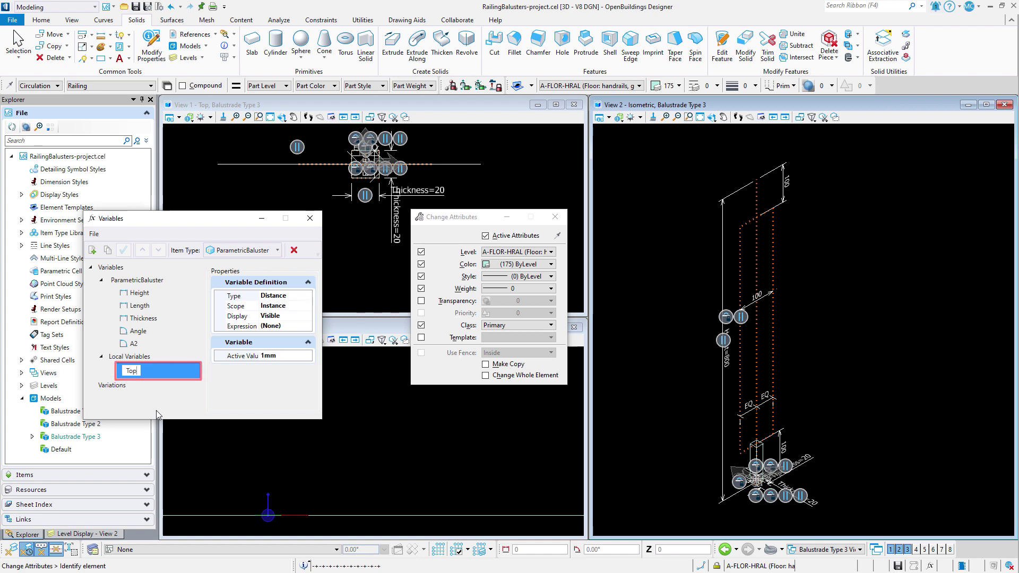
key(Return)
Step: Define Top as Height - 100 and confirm it evaluates to 700mm with Height at 800mm
click(301, 326)
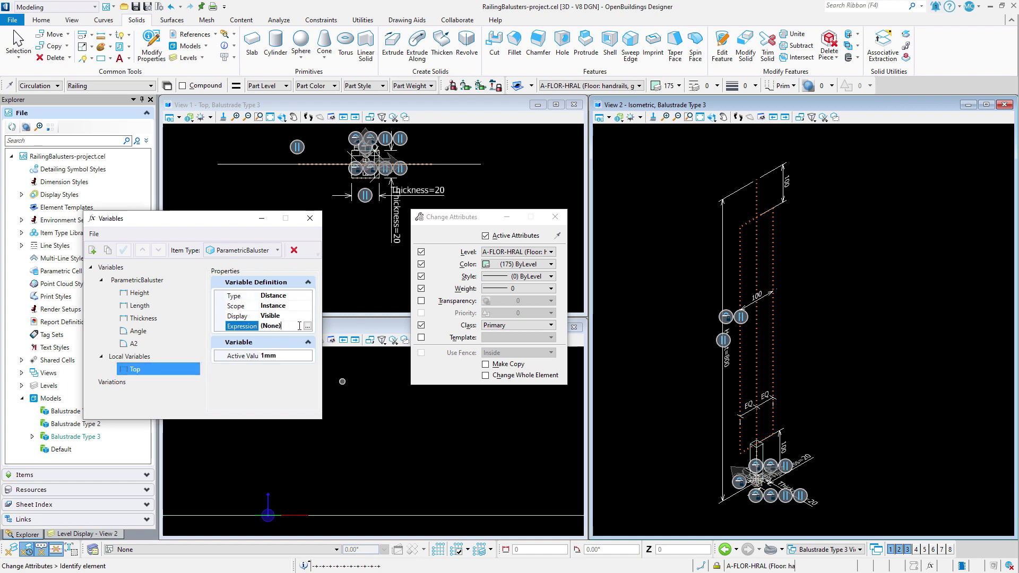
click(307, 327)
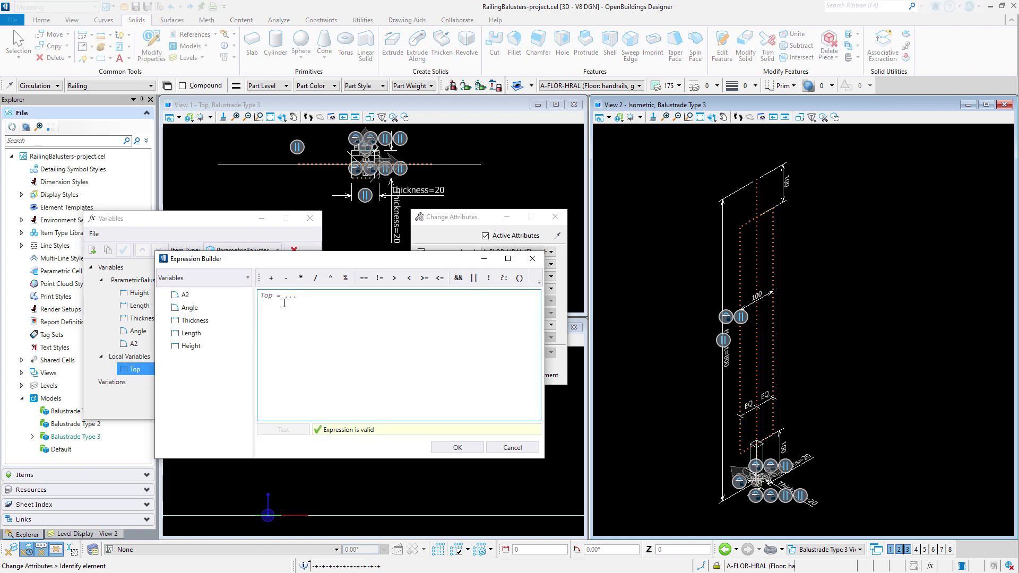
click(222, 347)
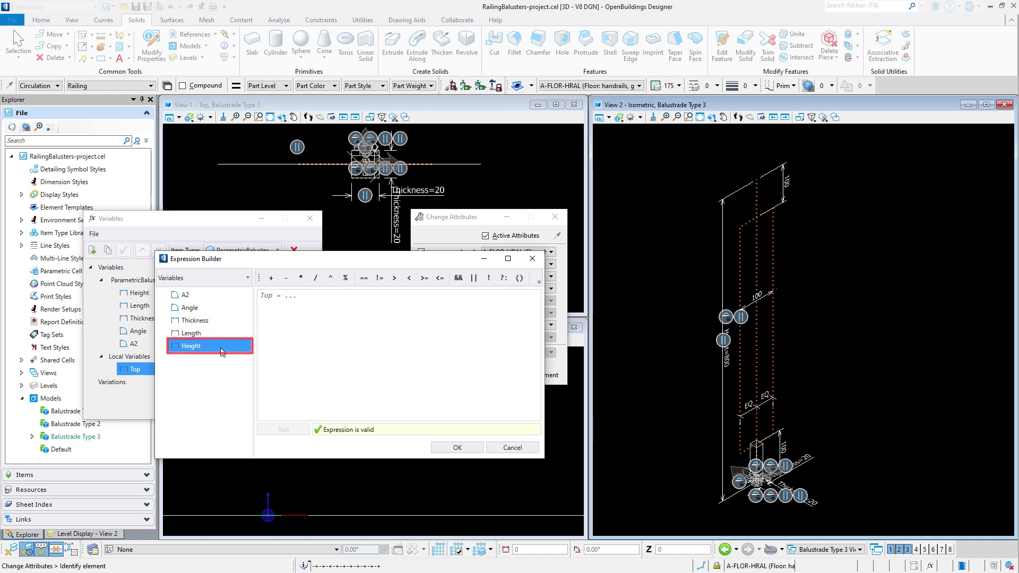
double_click(221, 347)
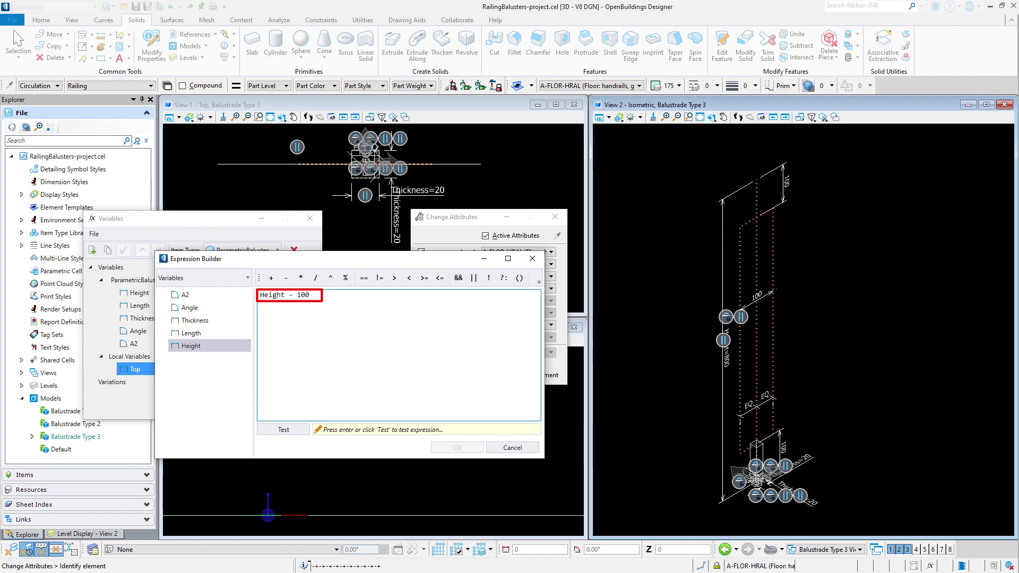
click(295, 433)
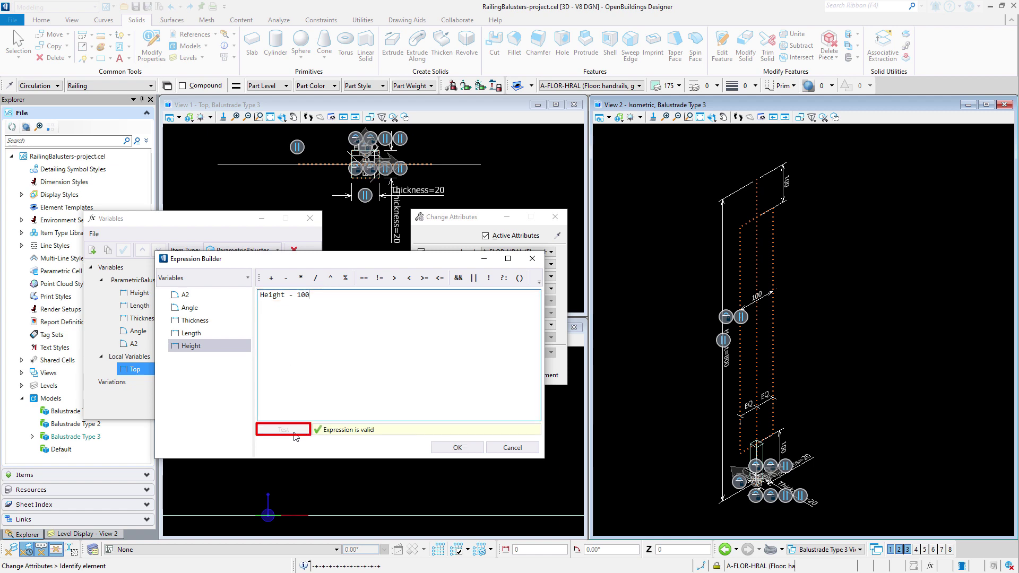
click(449, 449)
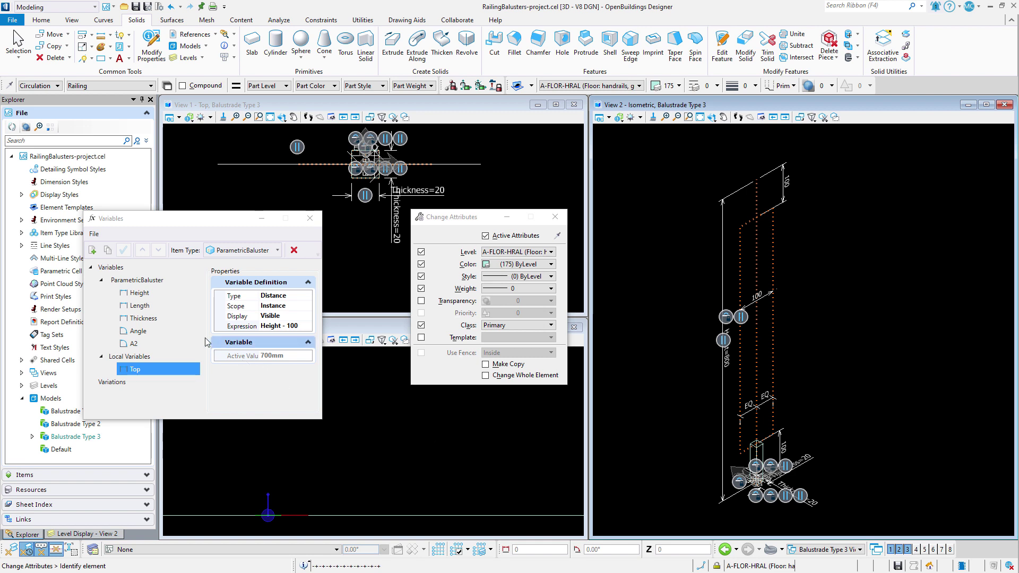
click(161, 295)
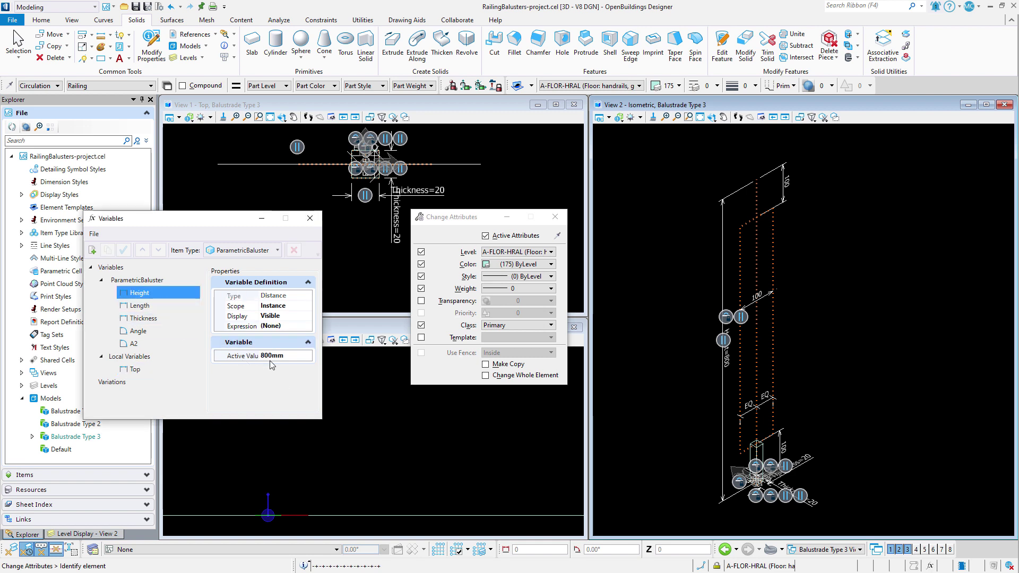
click(155, 369)
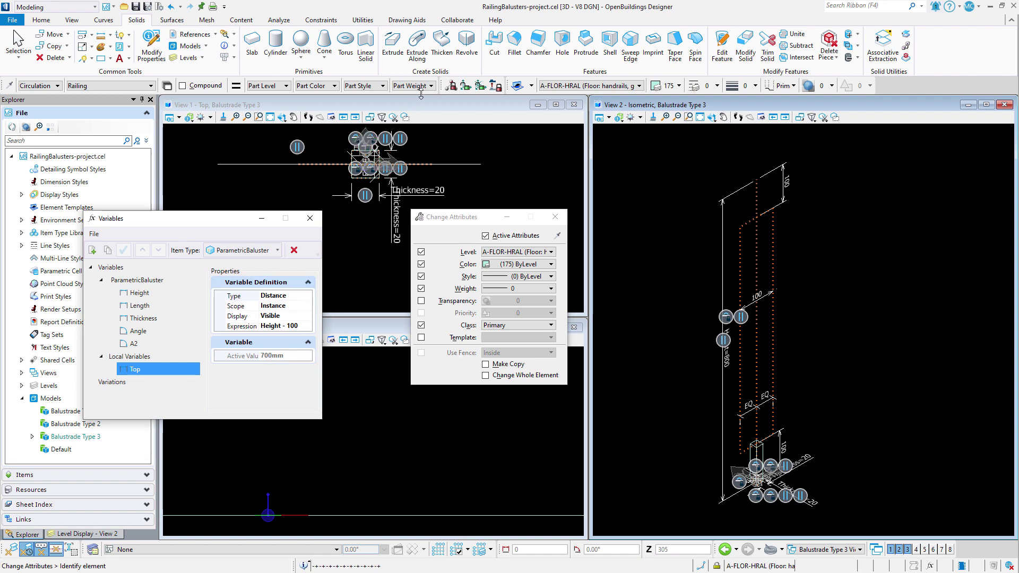
Step: Start Extrude Along with Start Distance linked to Top and End Distance linked to Height
click(418, 53)
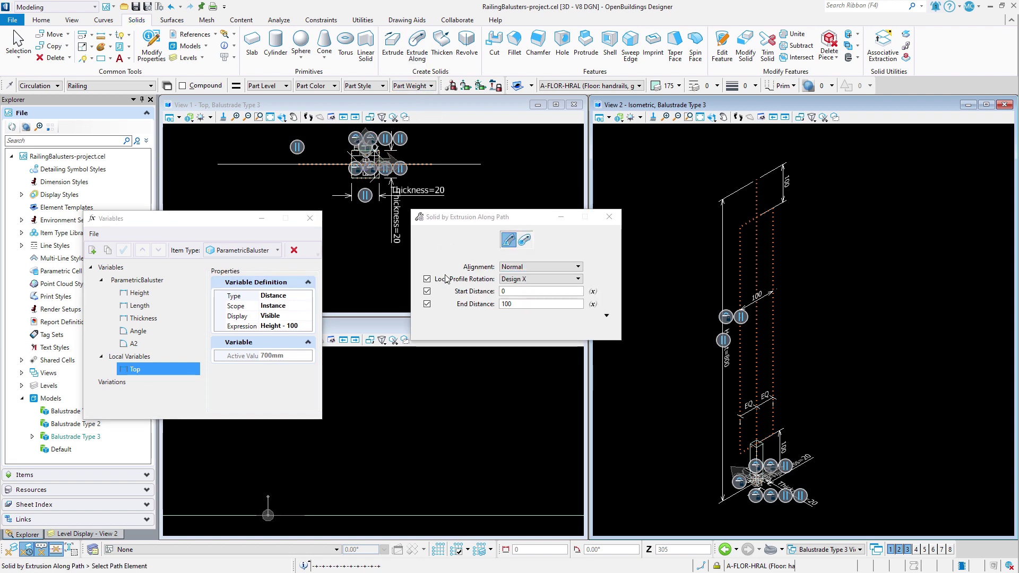
click(593, 292)
click(624, 333)
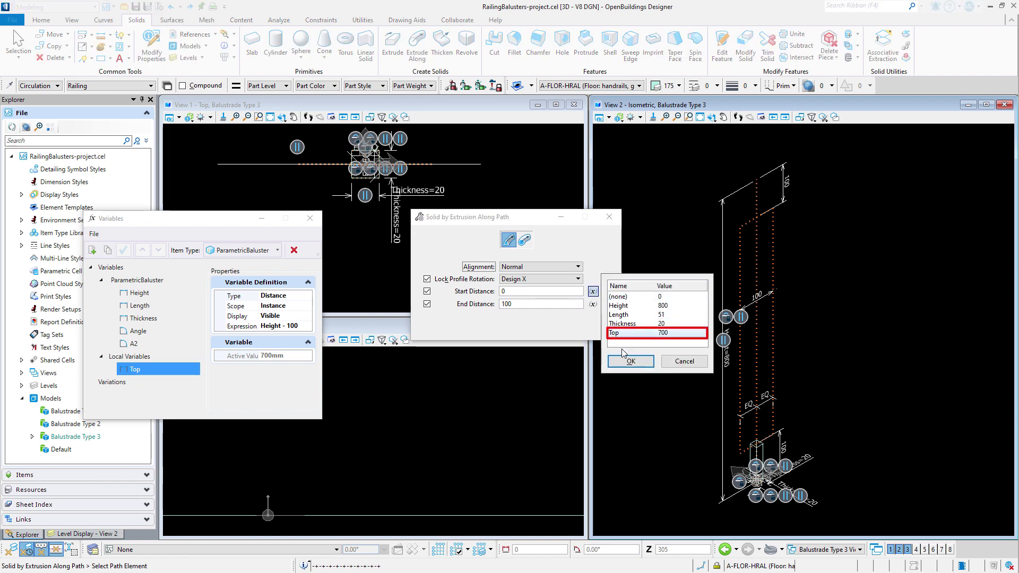
click(630, 361)
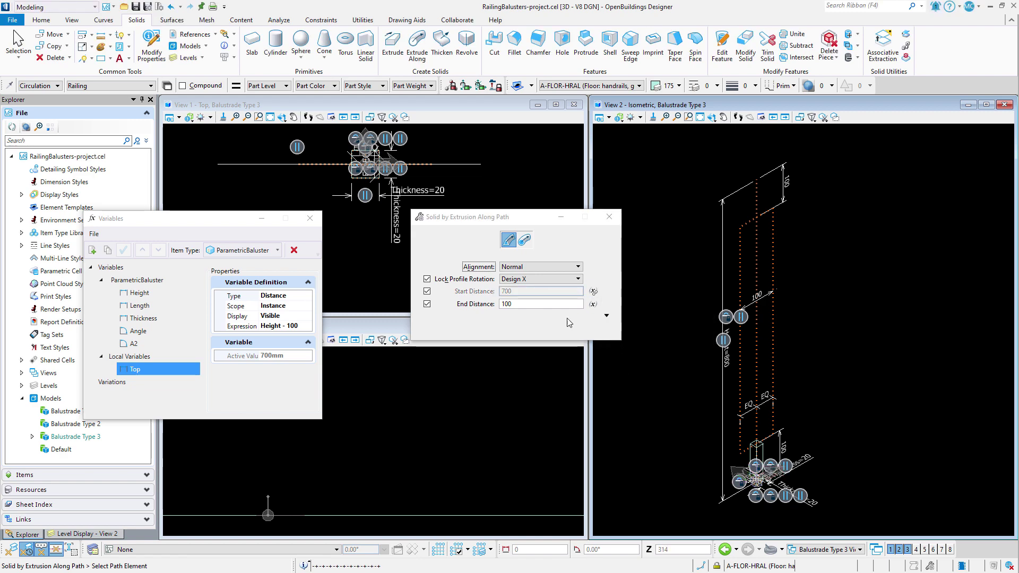
click(594, 303)
click(619, 318)
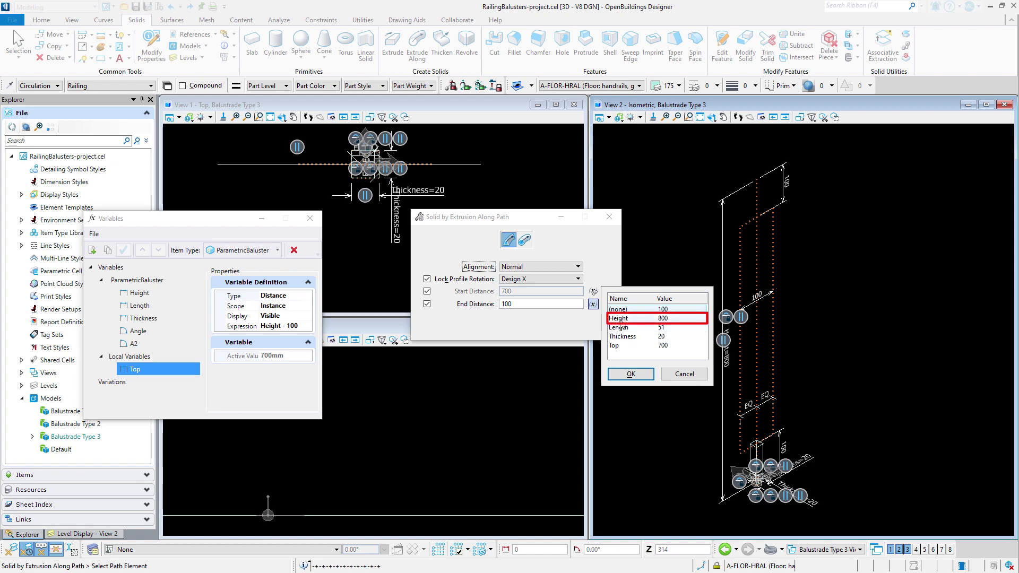
click(630, 373)
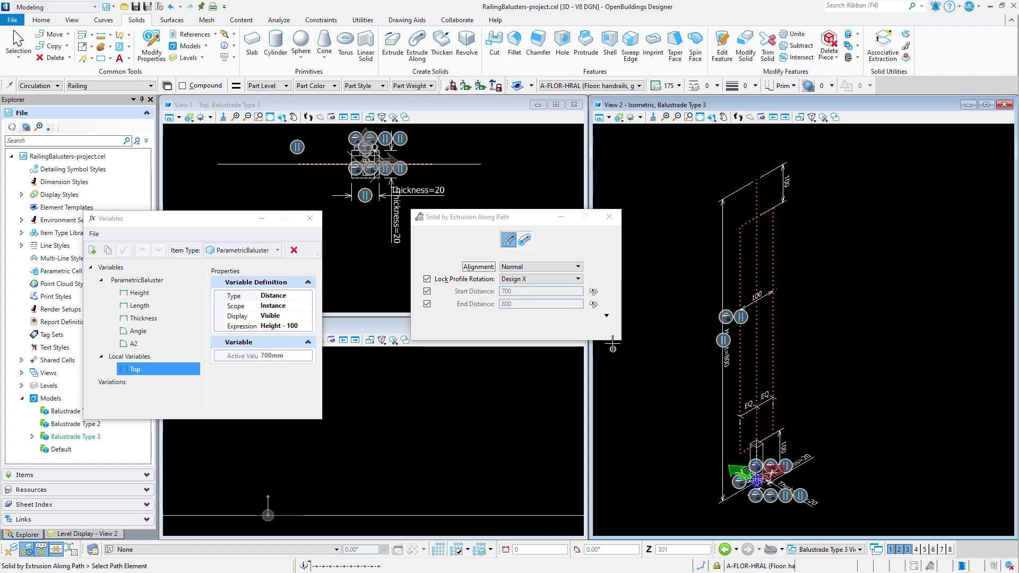
click(607, 316)
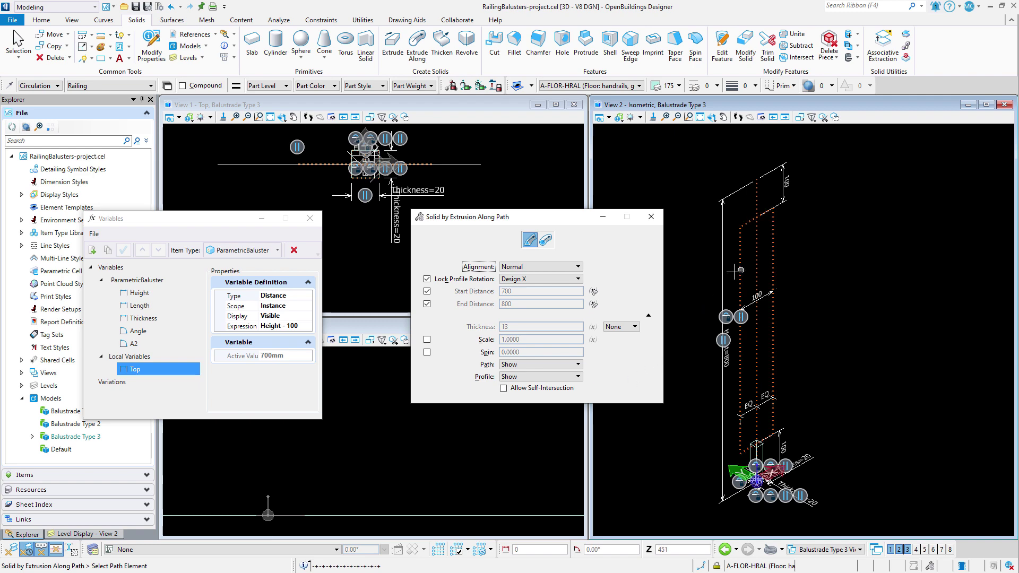
Step: Extrude the base square along the vertical line to form the top post from 700 to 800
click(754, 259)
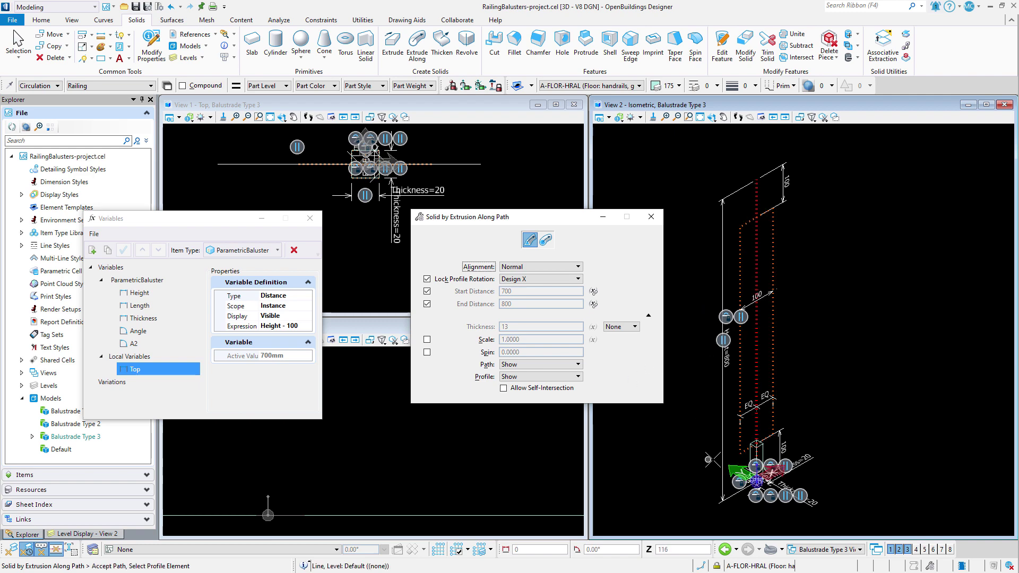
scroll(730, 472, up, 4)
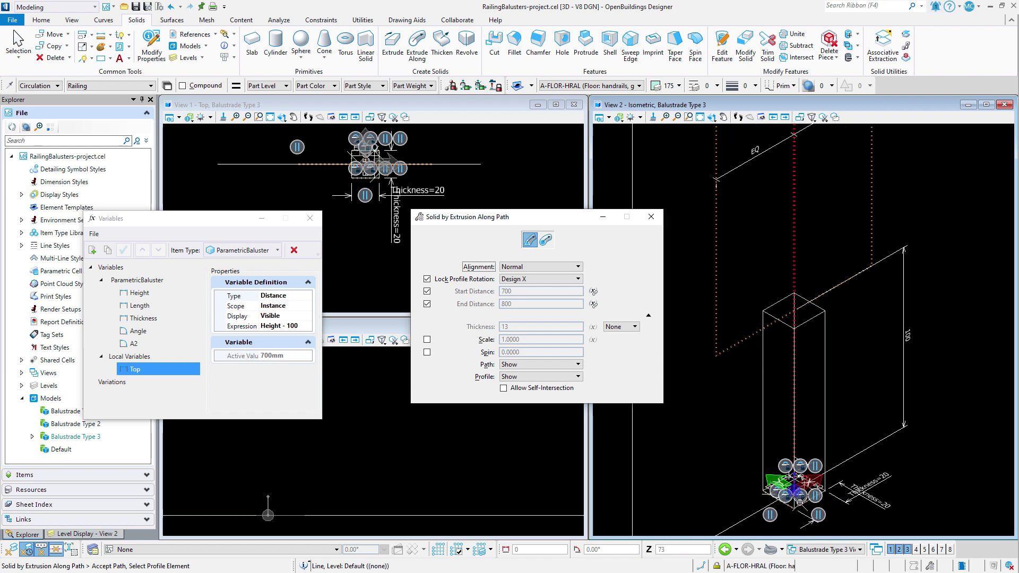
scroll(800, 502, up, 2)
click(780, 503)
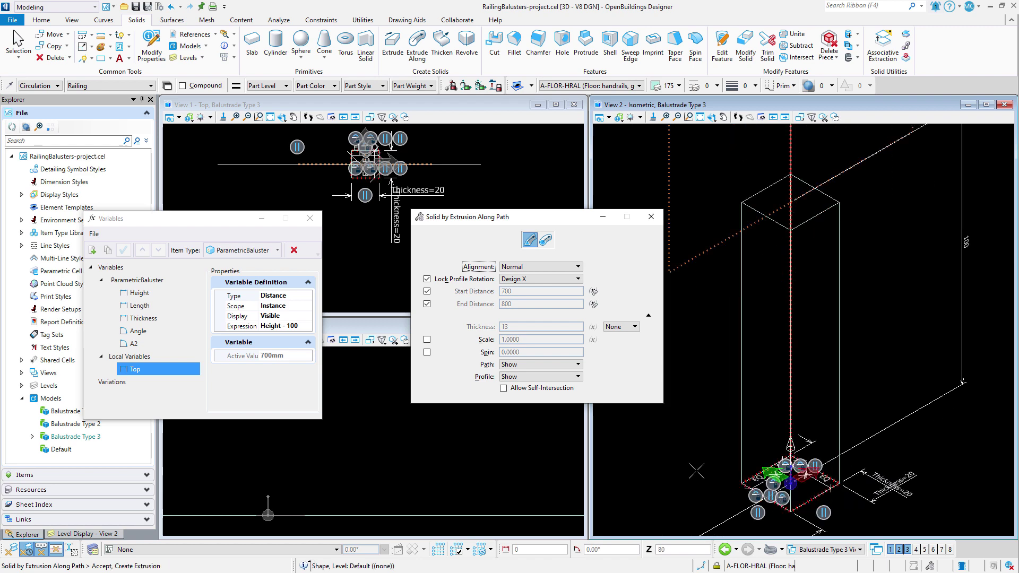
click(696, 471)
scroll(749, 471, down, 3)
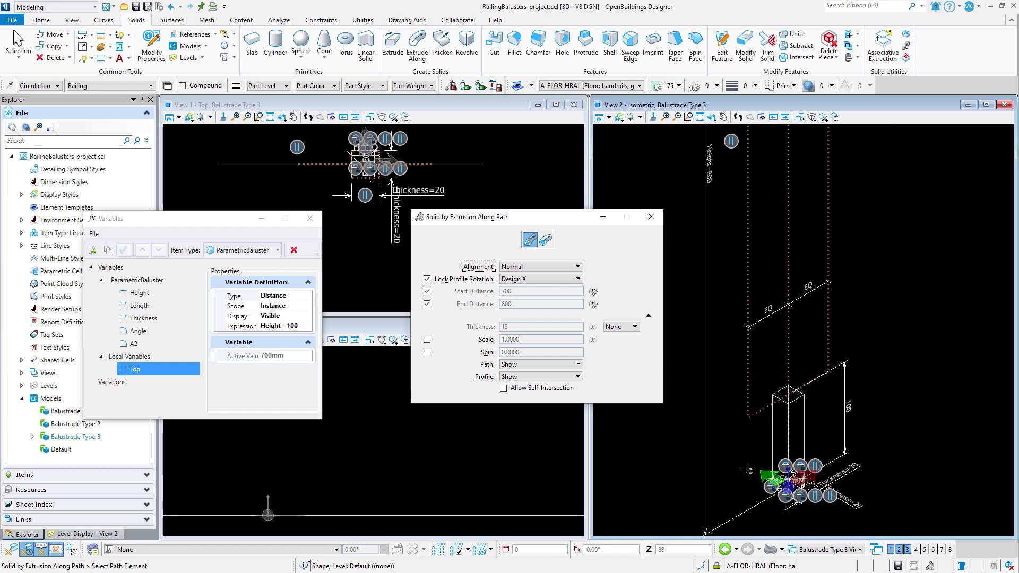
scroll(749, 471, down, 3)
scroll(782, 178, up, 2)
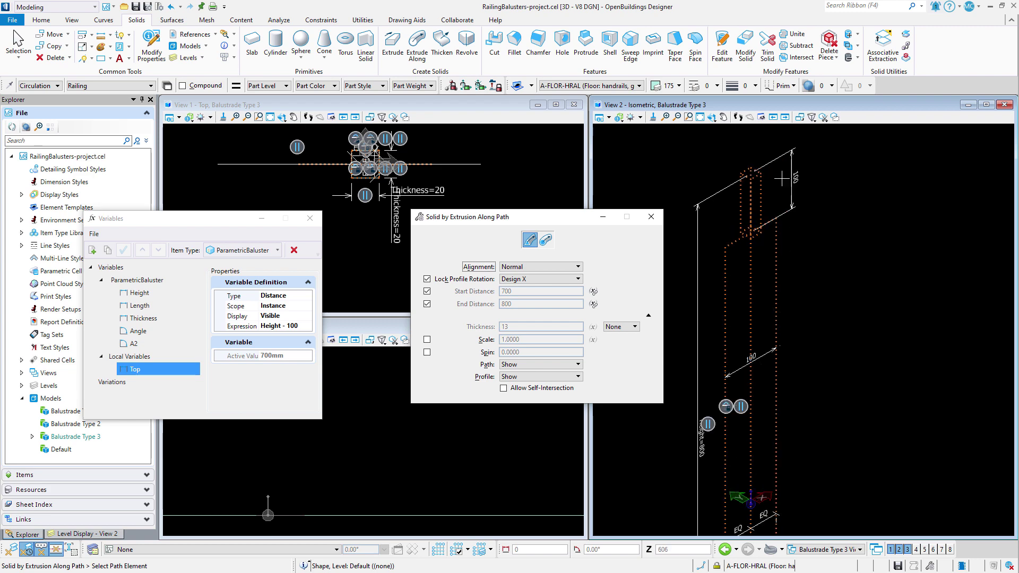
Step: Start the parametric Extrude tool and add a local variable named Thickness2
click(101, 47)
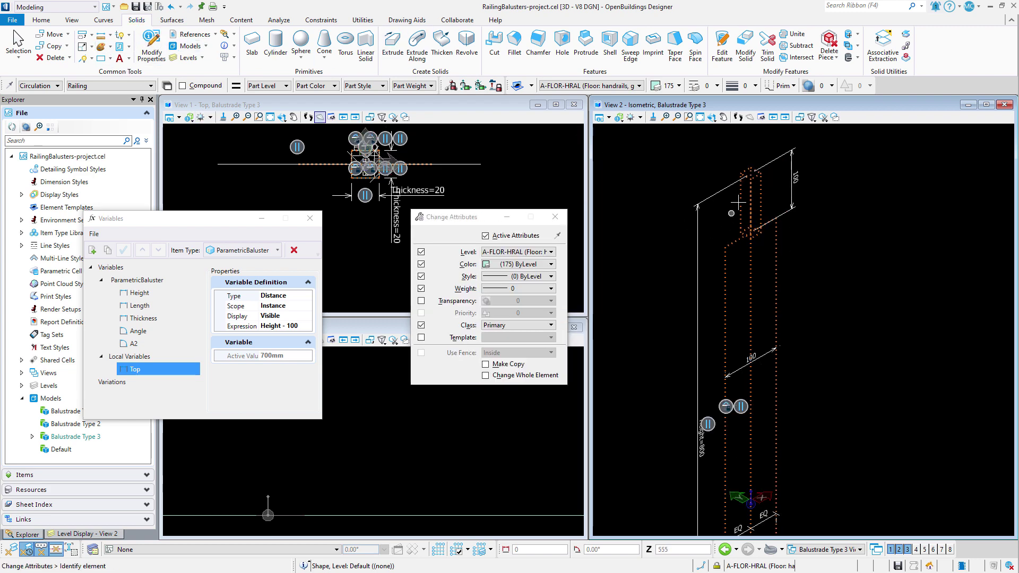
click(392, 44)
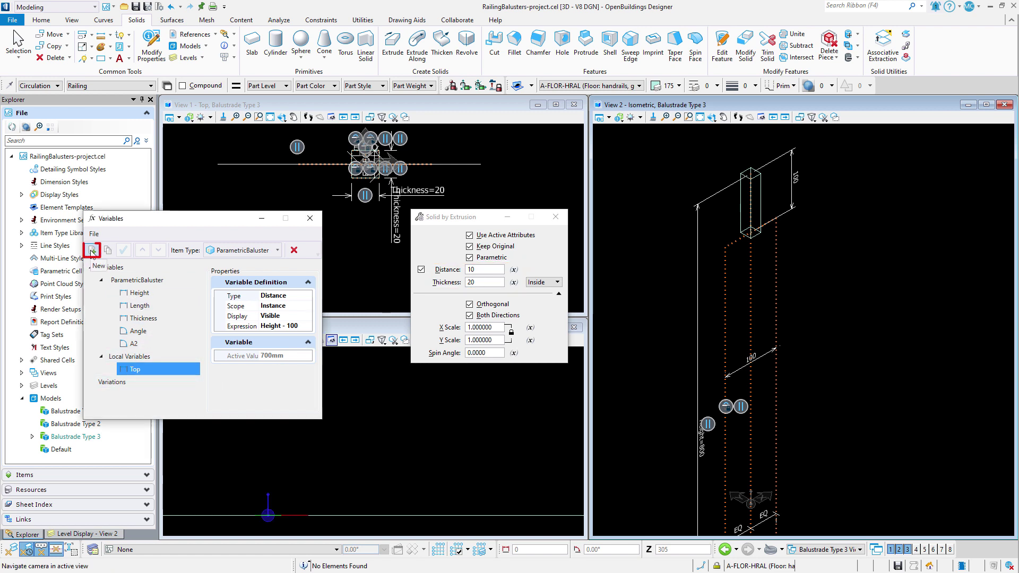
click(107, 249)
text(T)
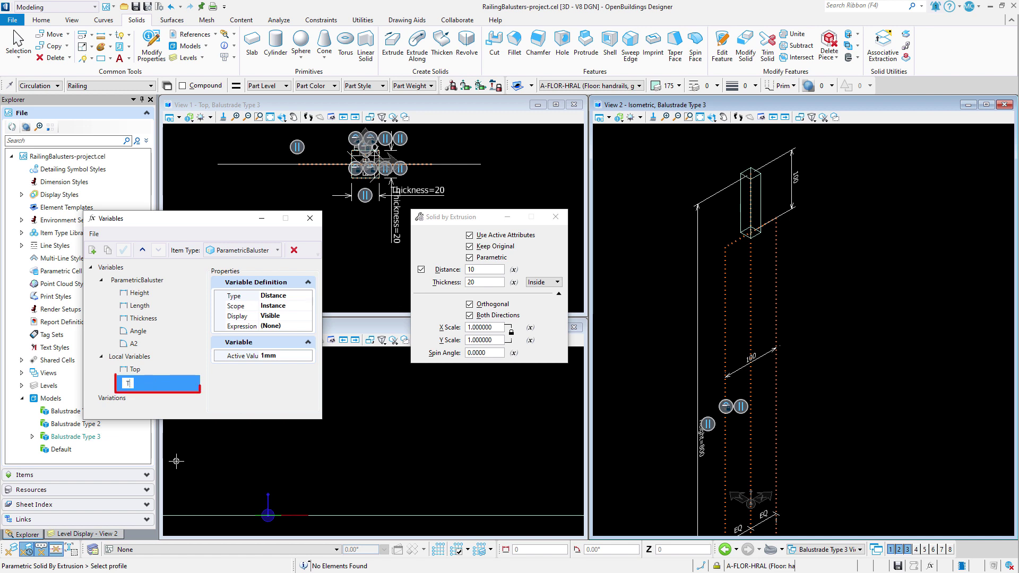
text(hickness2)
key(Return)
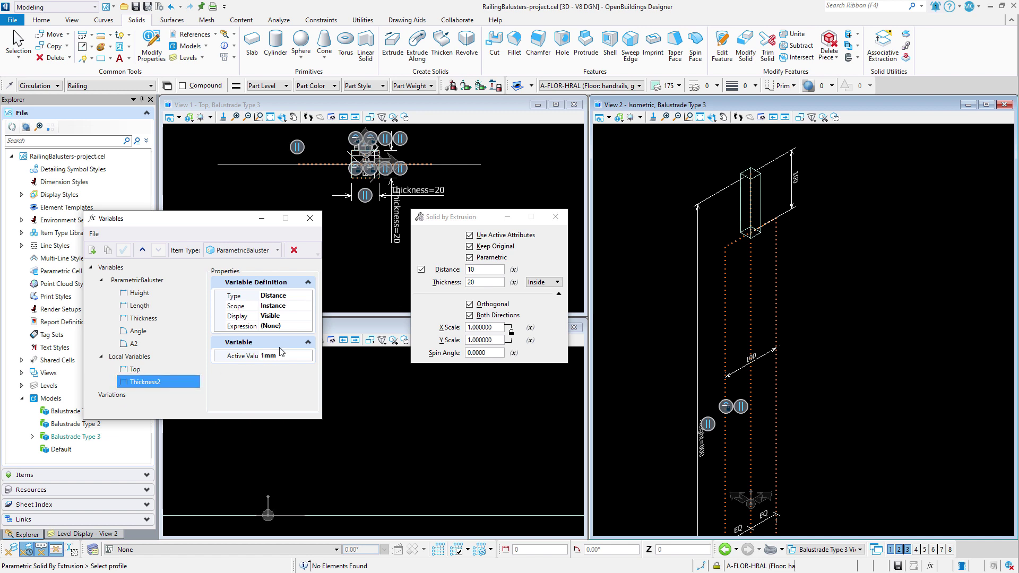
Step: Define Thickness2 as Thickness / 2, giving 10mm
click(301, 326)
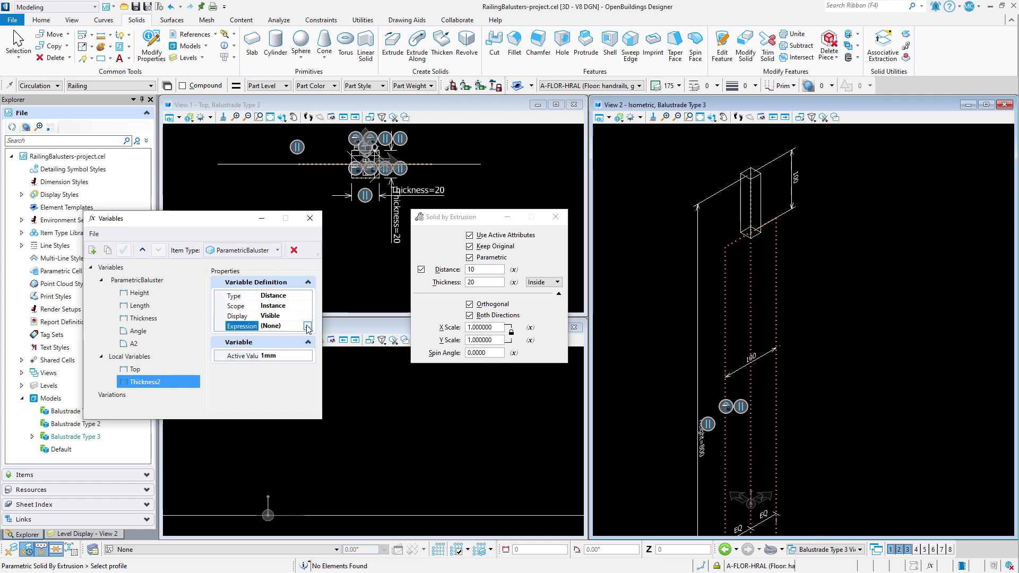
click(307, 327)
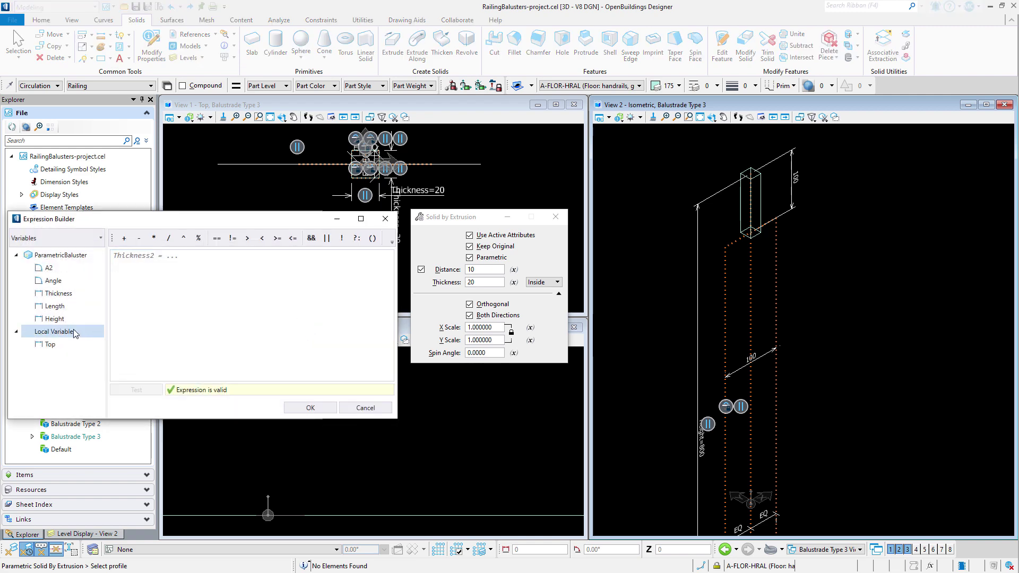
click(67, 295)
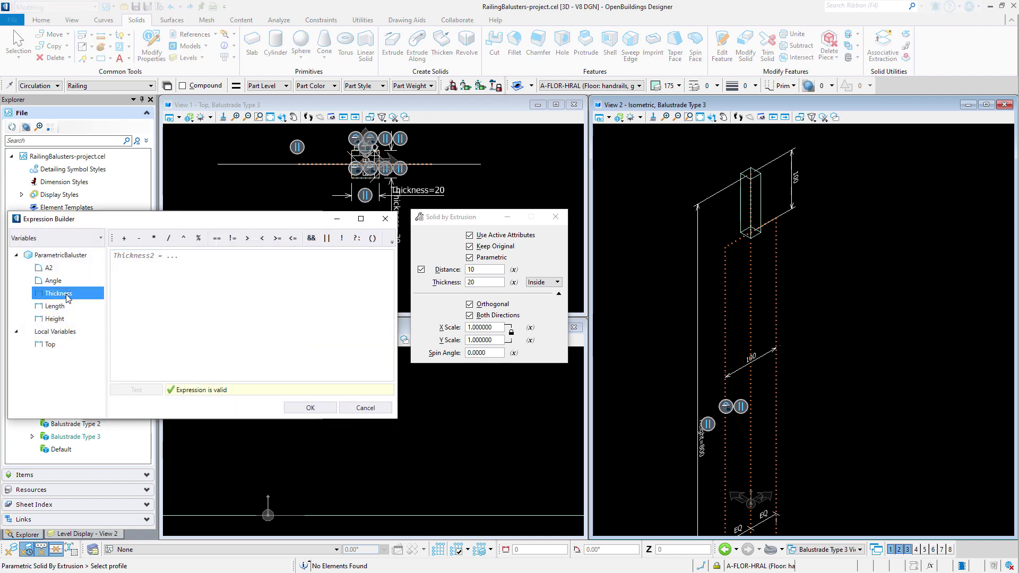
double_click(67, 295)
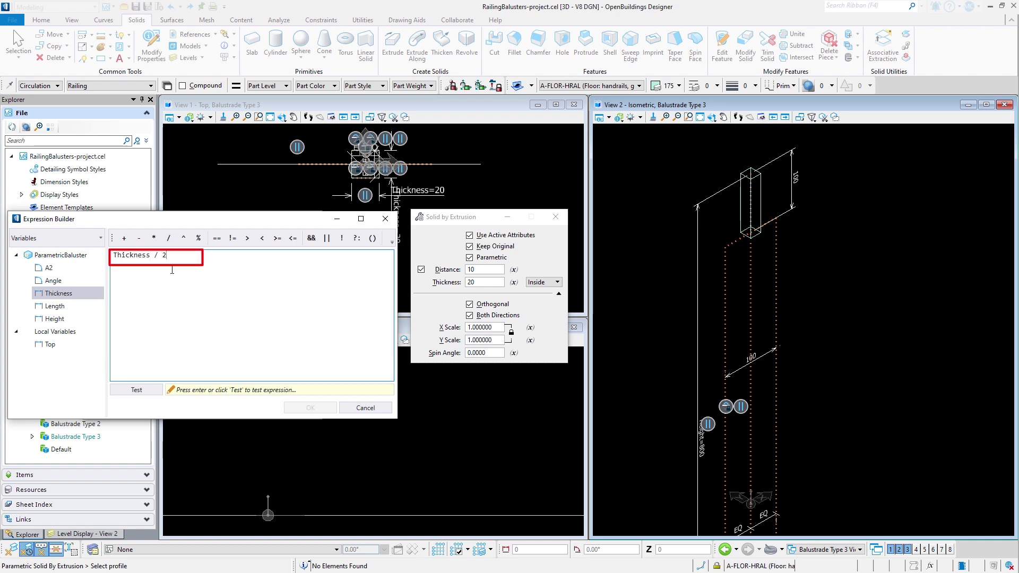
click(146, 391)
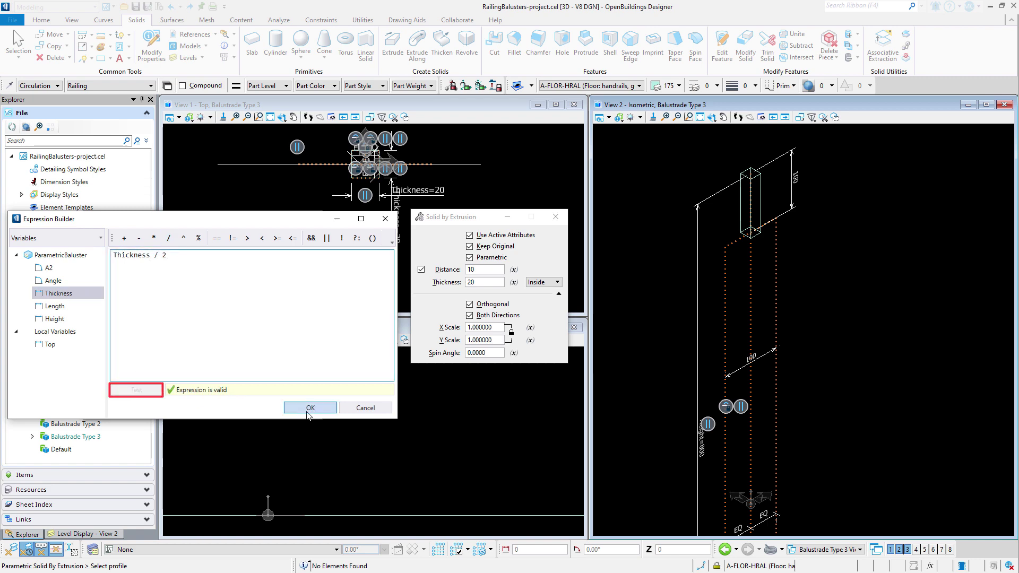
click(308, 410)
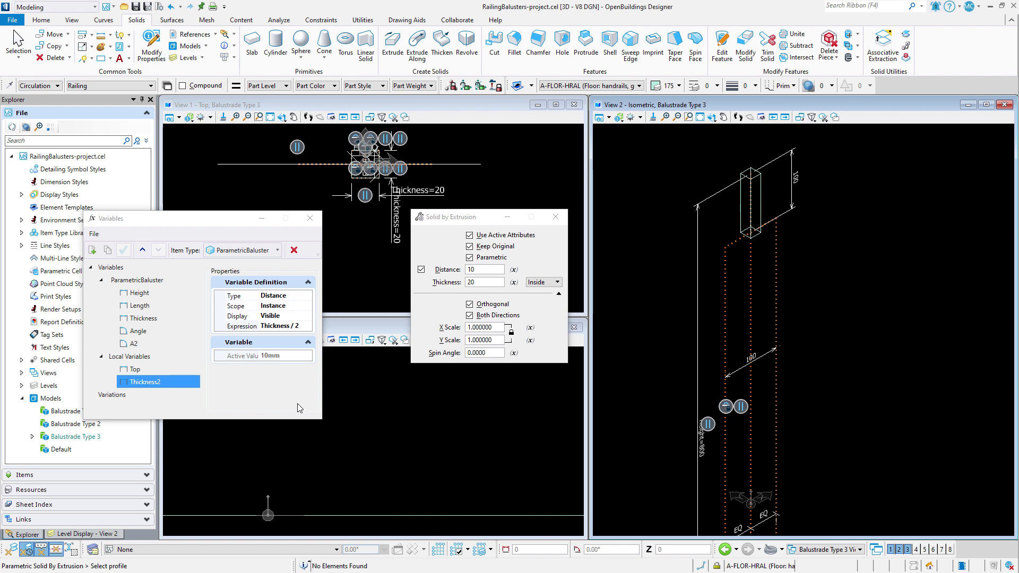
Step: Link the extrusion Distance to Thickness2 and Thickness to Thickness, with the thickness centred
click(298, 408)
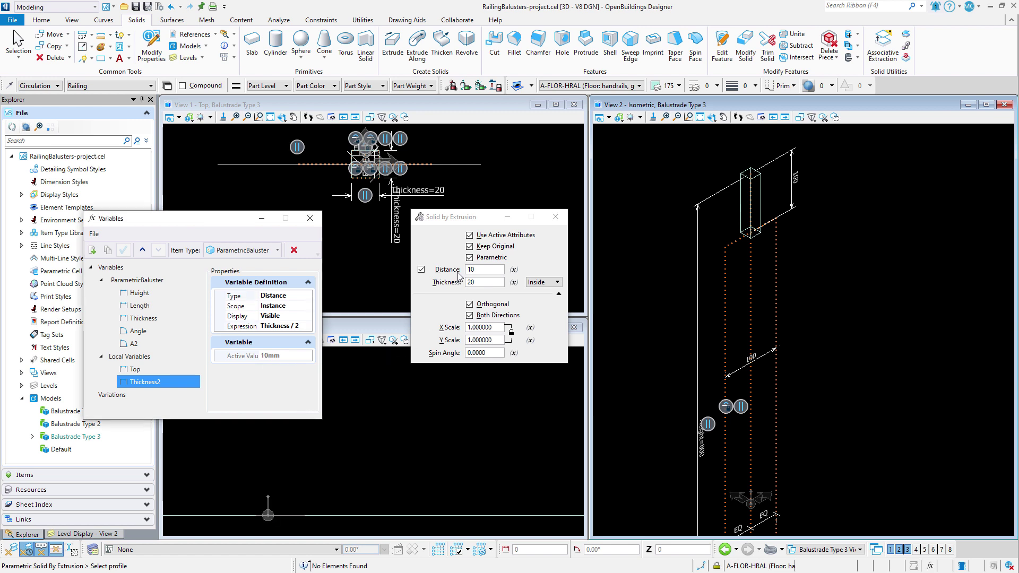
click(514, 270)
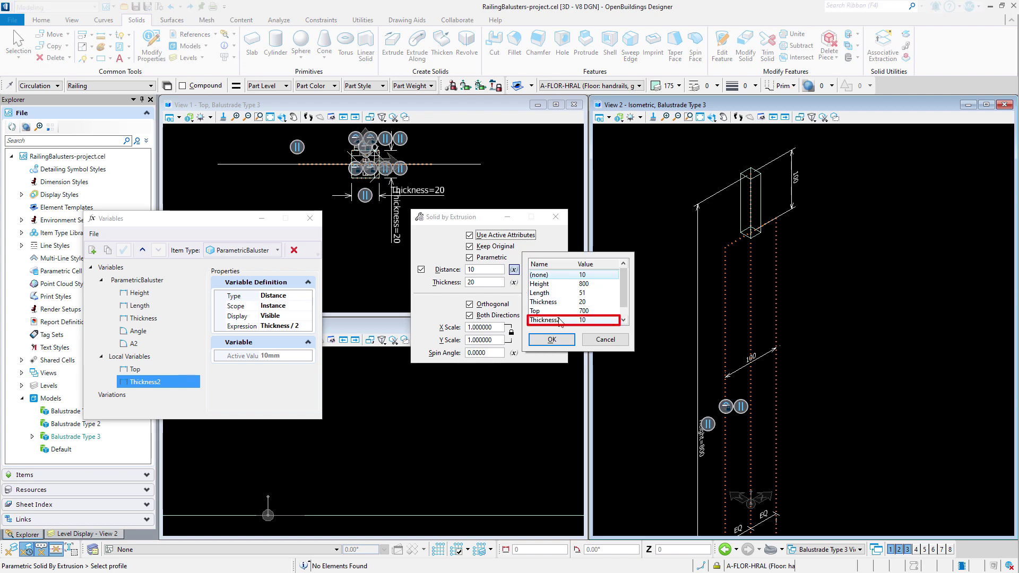
click(547, 319)
click(550, 341)
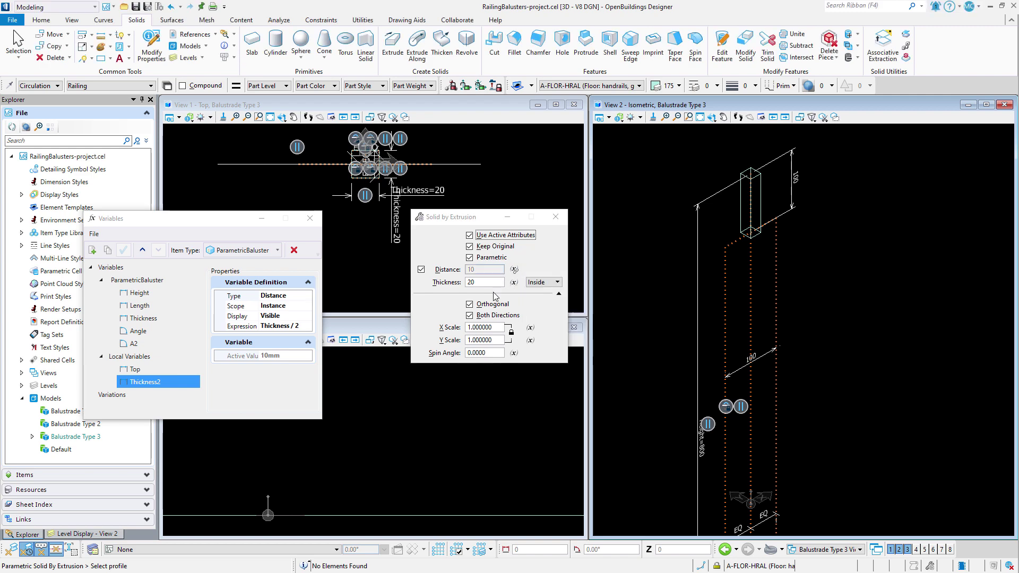
click(512, 284)
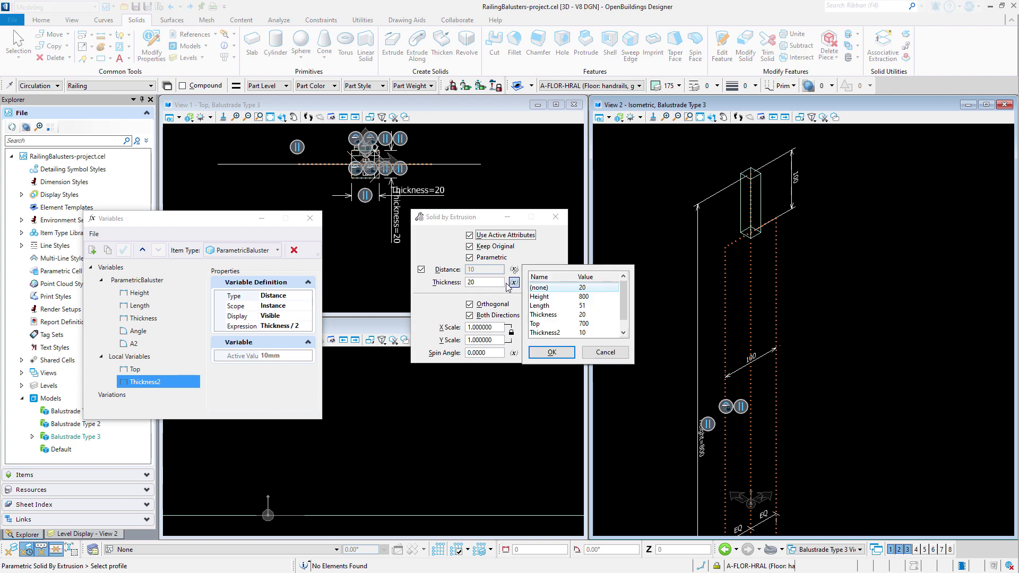
click(535, 315)
click(552, 352)
click(542, 287)
click(543, 300)
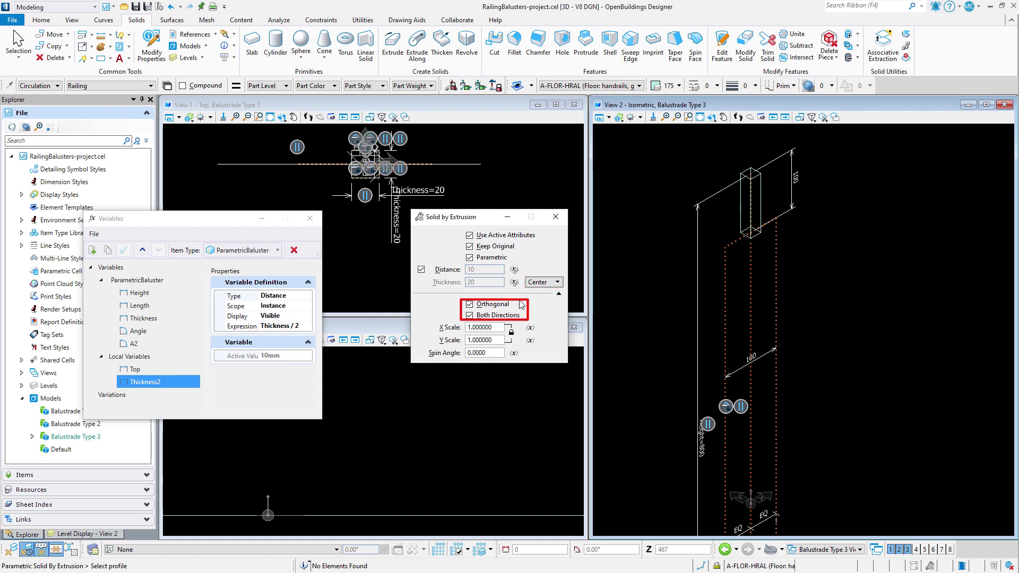
Step: Pick the profile shape for the extrusion and set Height to 1000mm
click(725, 246)
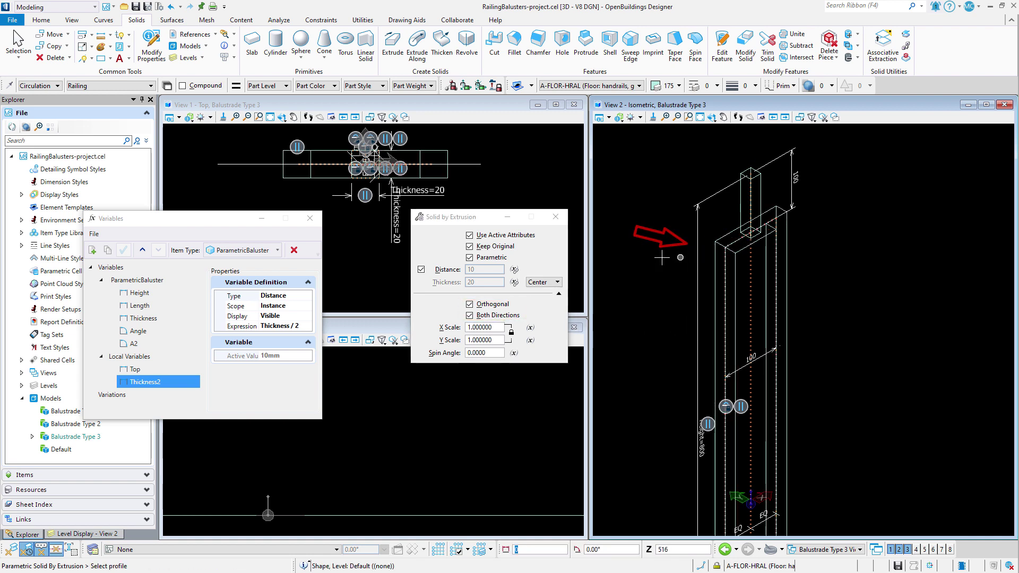
scroll(656, 258, down, 1)
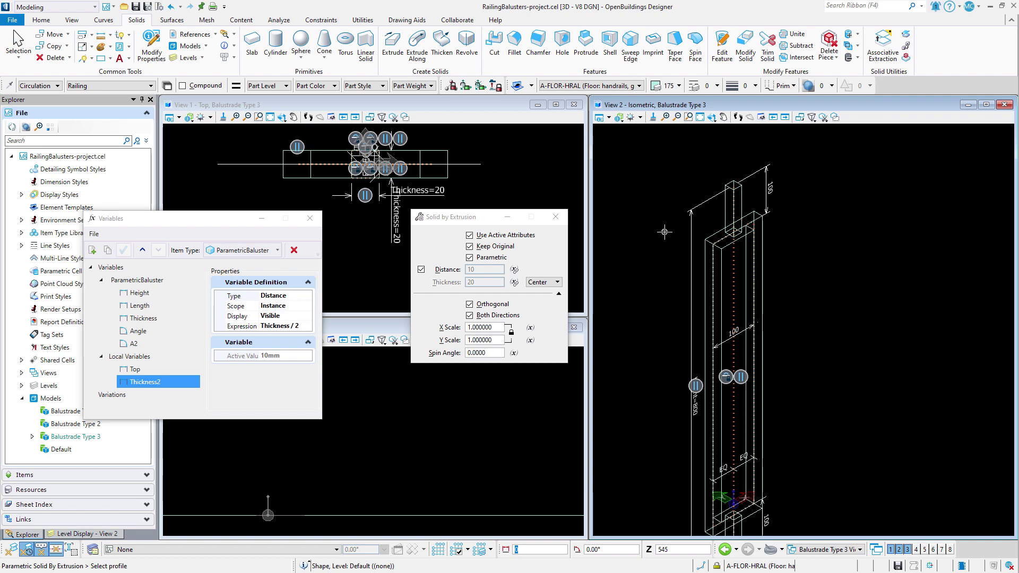
scroll(664, 231, down, 1)
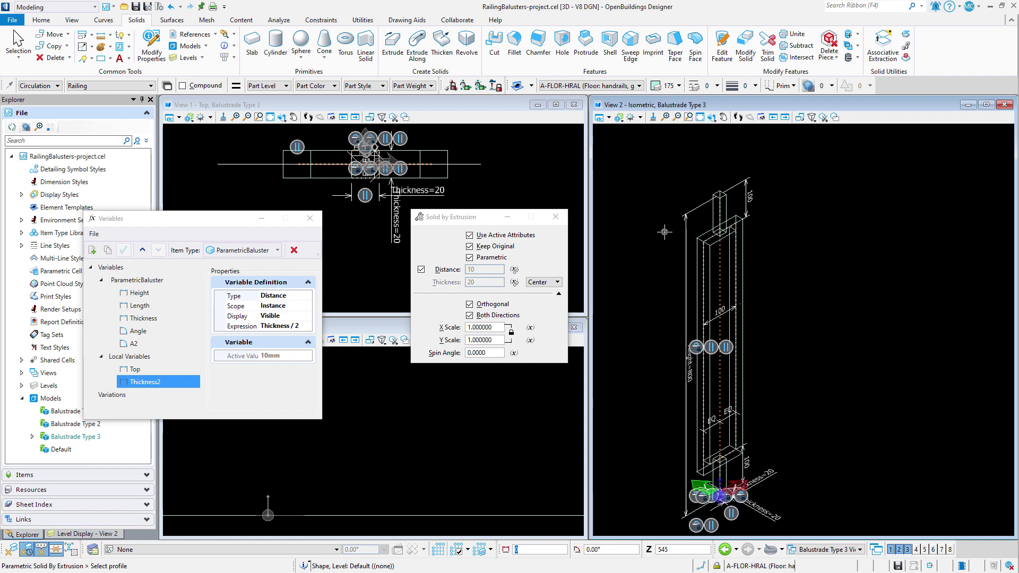
click(141, 293)
click(294, 356)
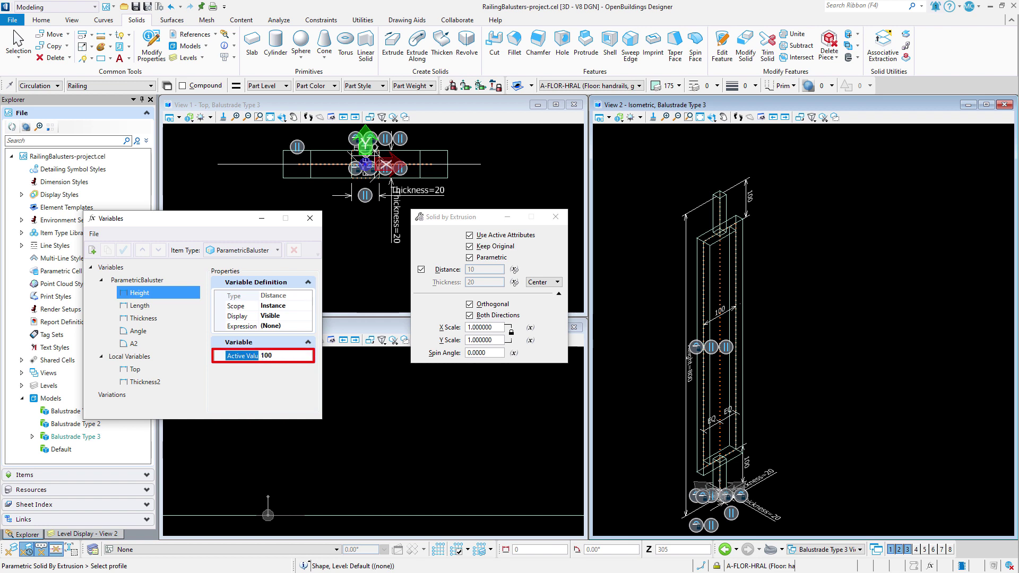
text(1000)
key(Return)
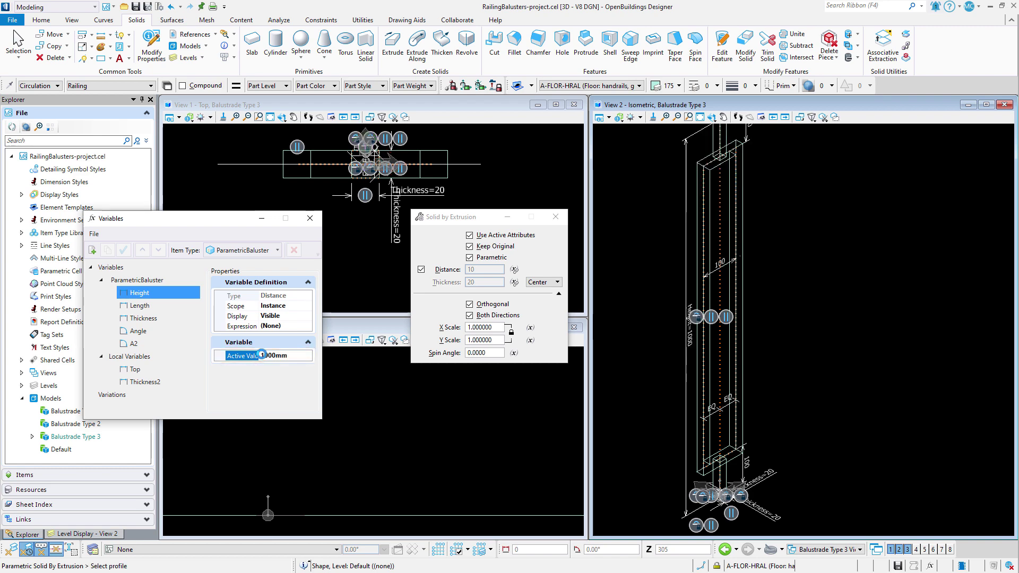
Step: Change the Thickness variable from 20mm to 10mm
scroll(801, 486, down, 1)
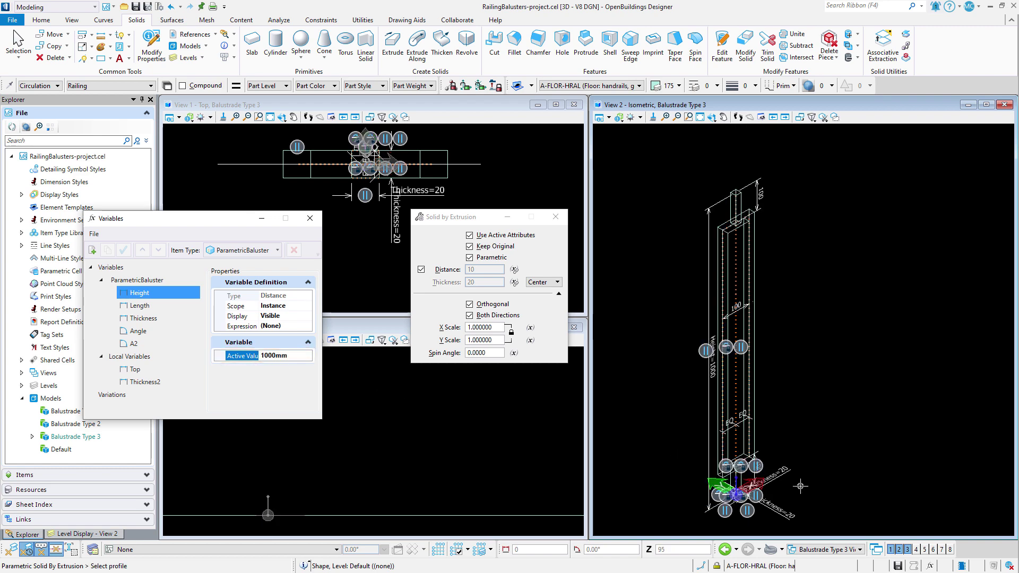
click(170, 318)
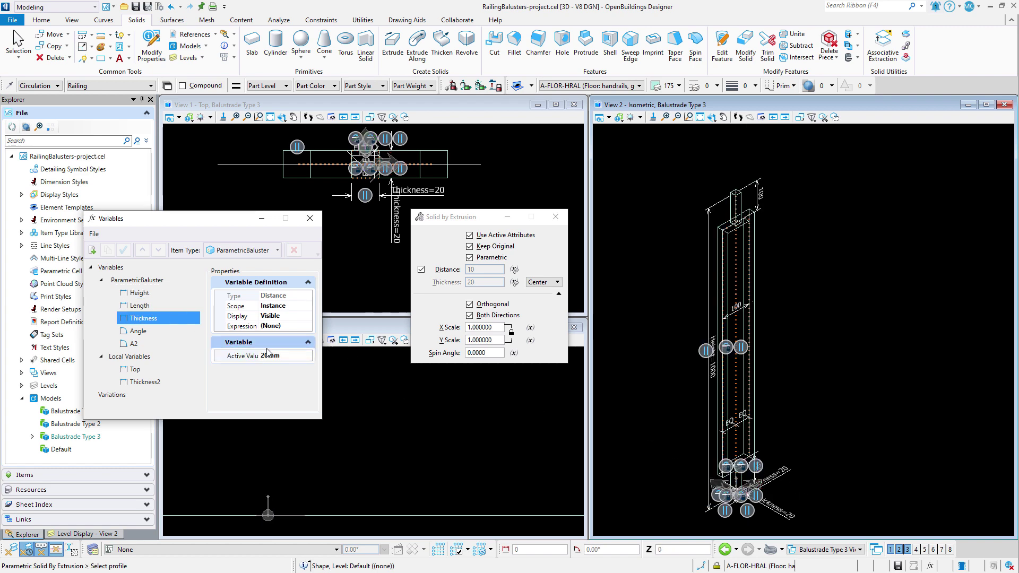
click(276, 356)
drag(275, 356, 262, 356)
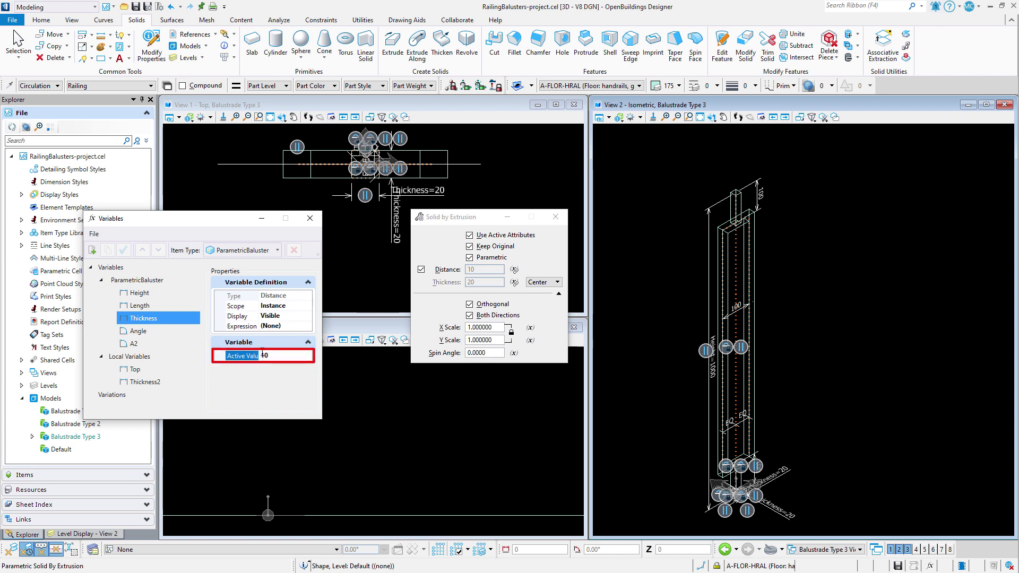
key(Return)
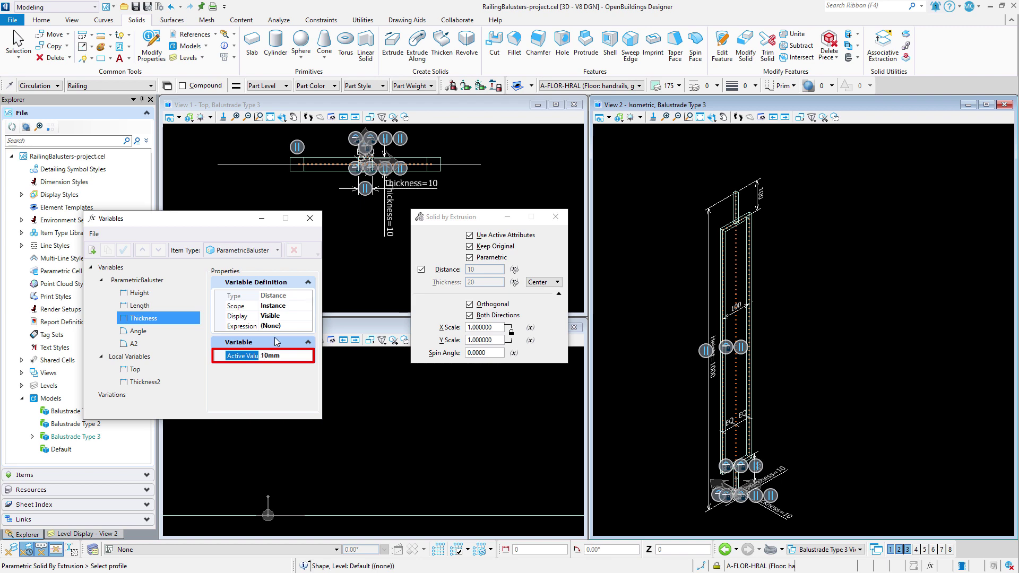
Step: Close the Variables list and fit the front view to the whole baluster
click(310, 218)
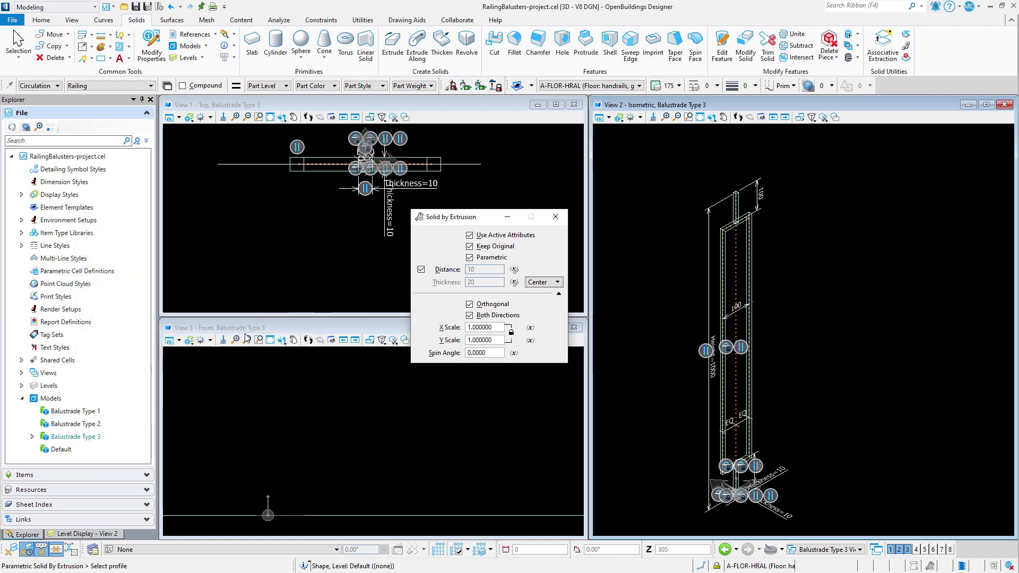
click(270, 339)
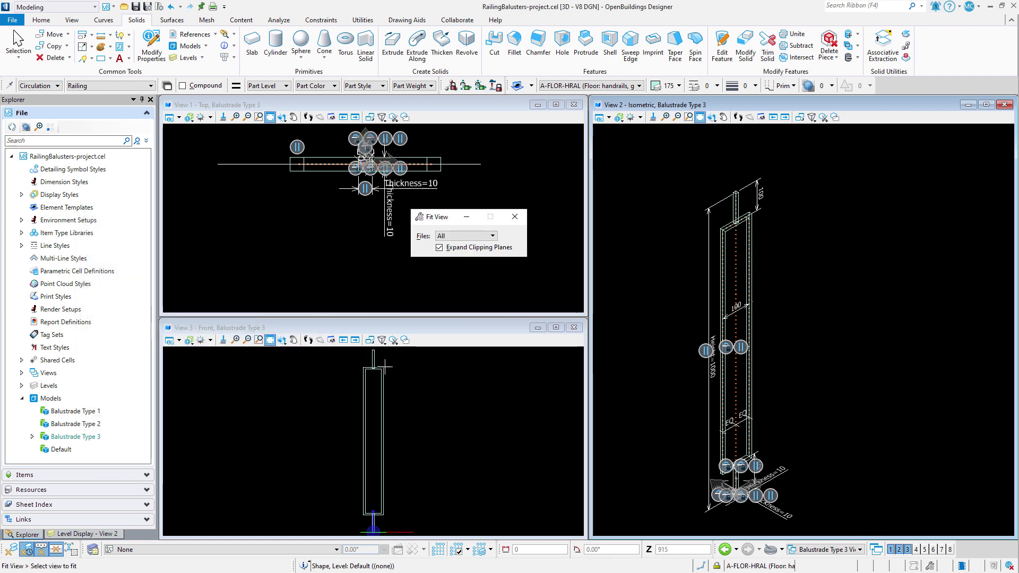
scroll(386, 365, up, 5)
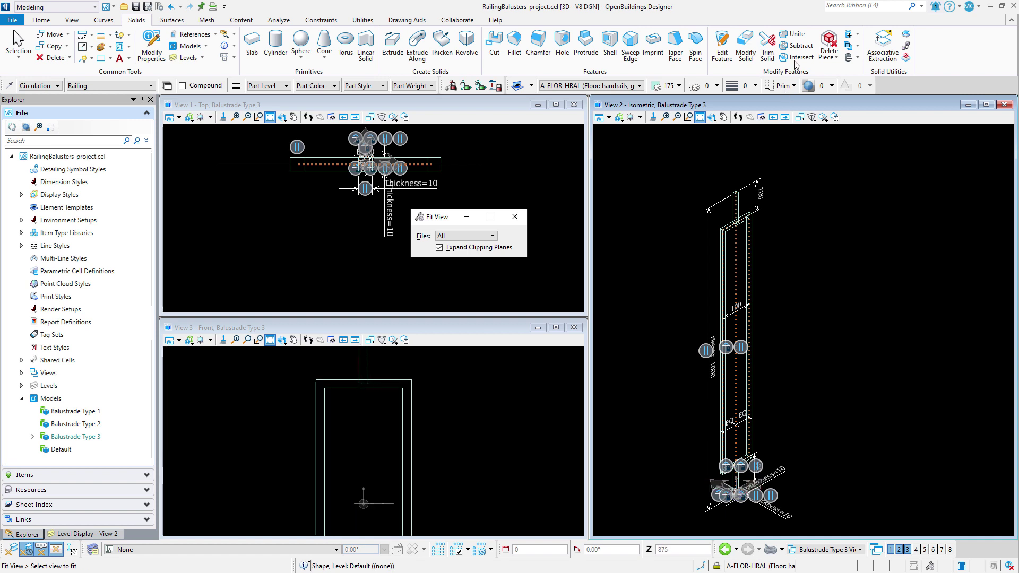
Step: Unite the baluster frame and top post with parametric solid merging turned off
click(803, 35)
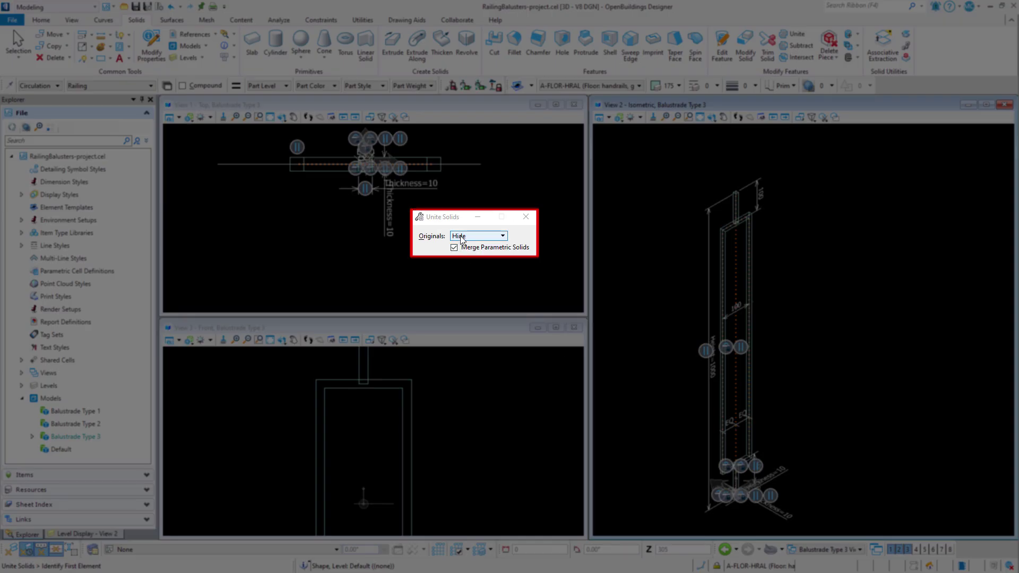
click(455, 248)
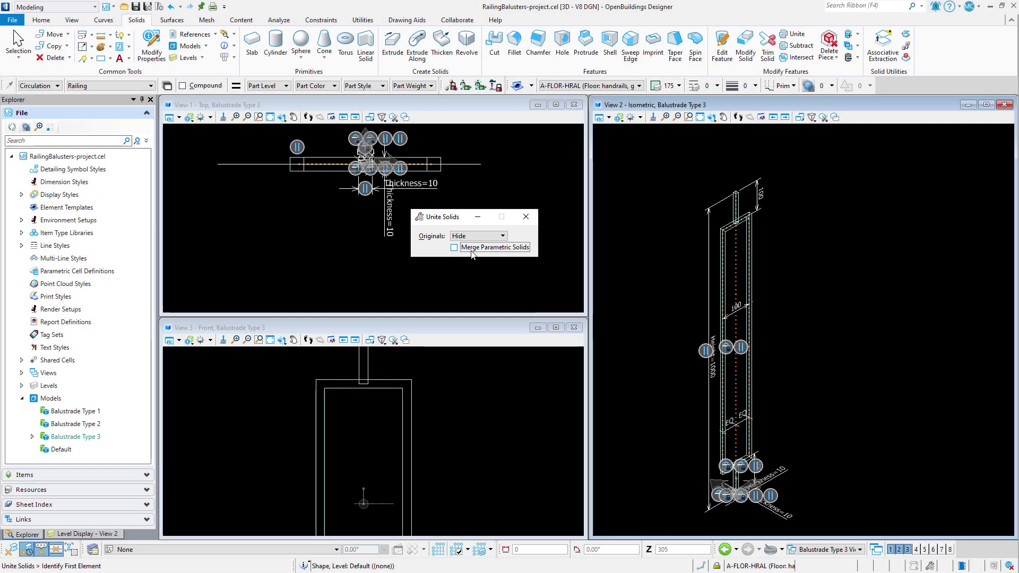
key(ctrl)
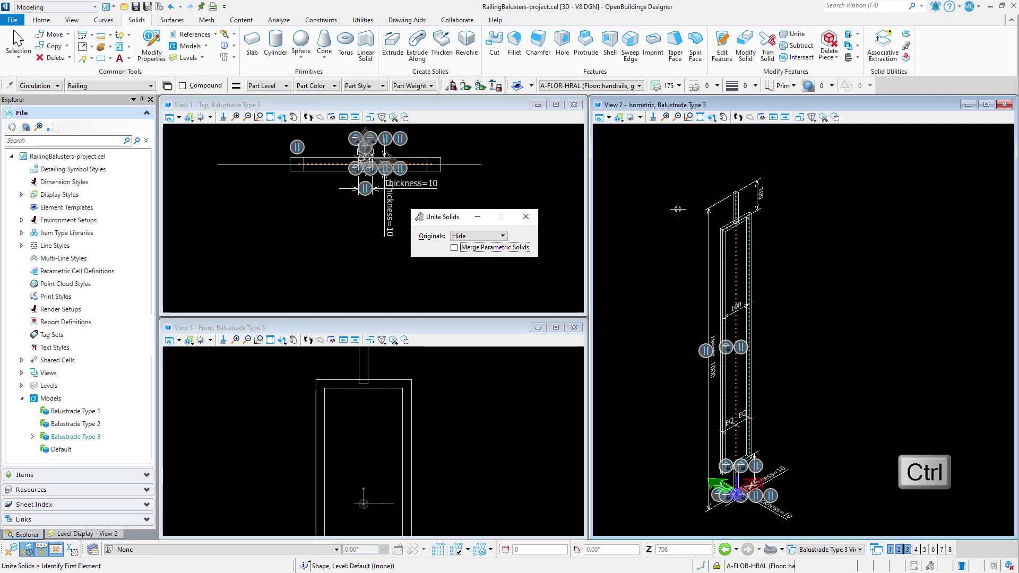
ctrl+click(720, 247)
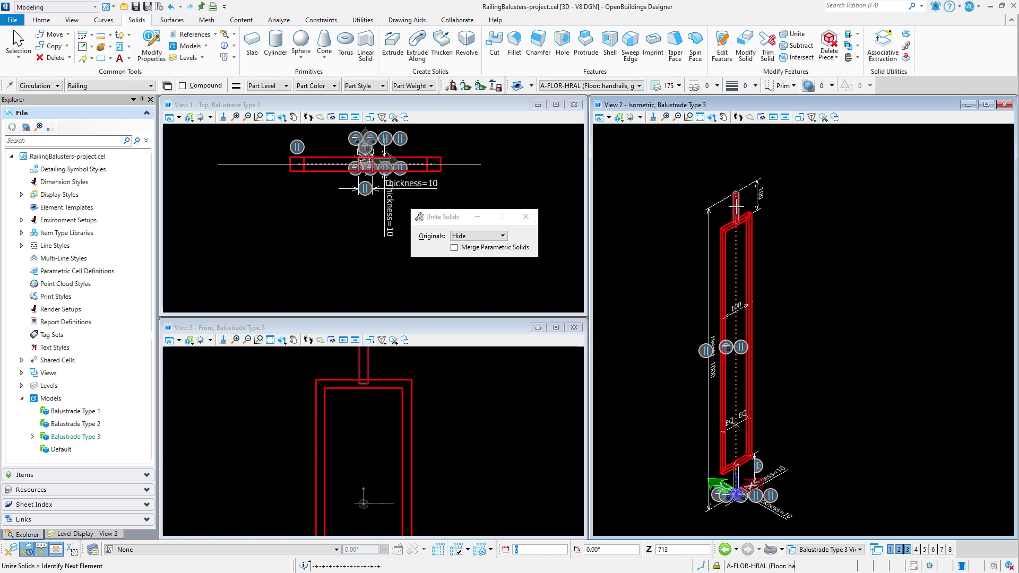
ctrl+click(736, 207)
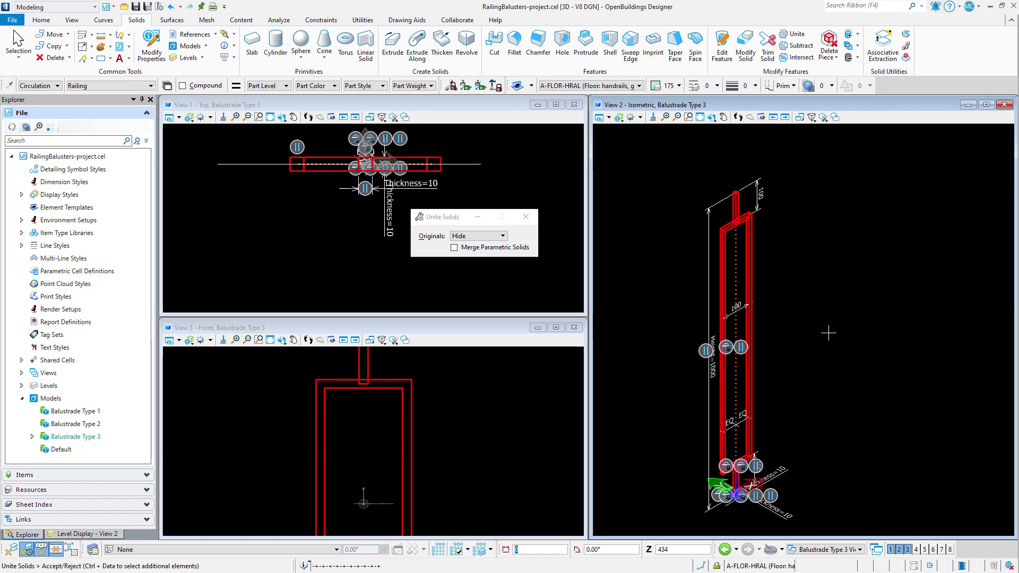
click(822, 351)
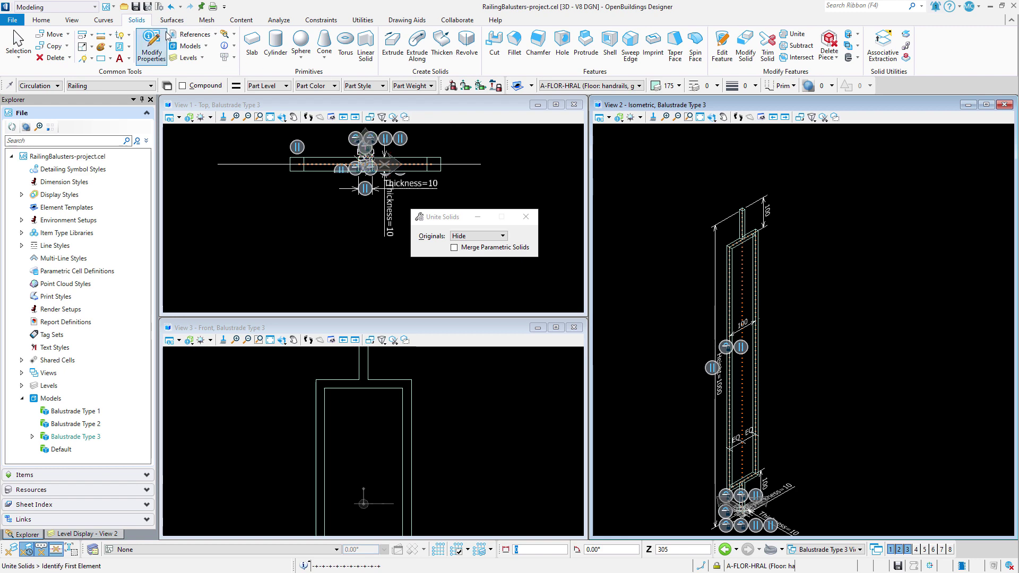
Step: Set the Thickness variable back to 20mm in the Variables list
click(318, 19)
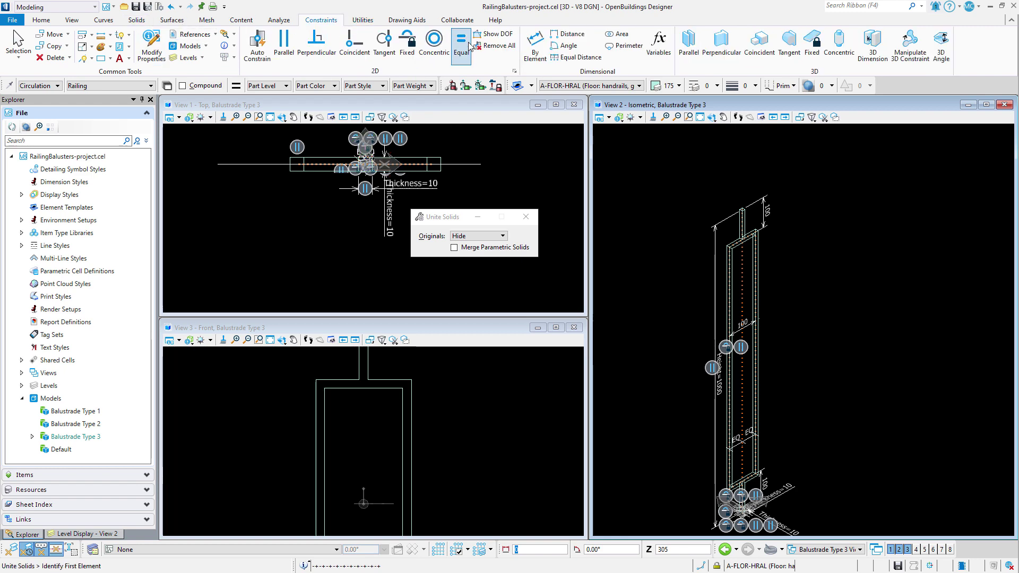
click(659, 43)
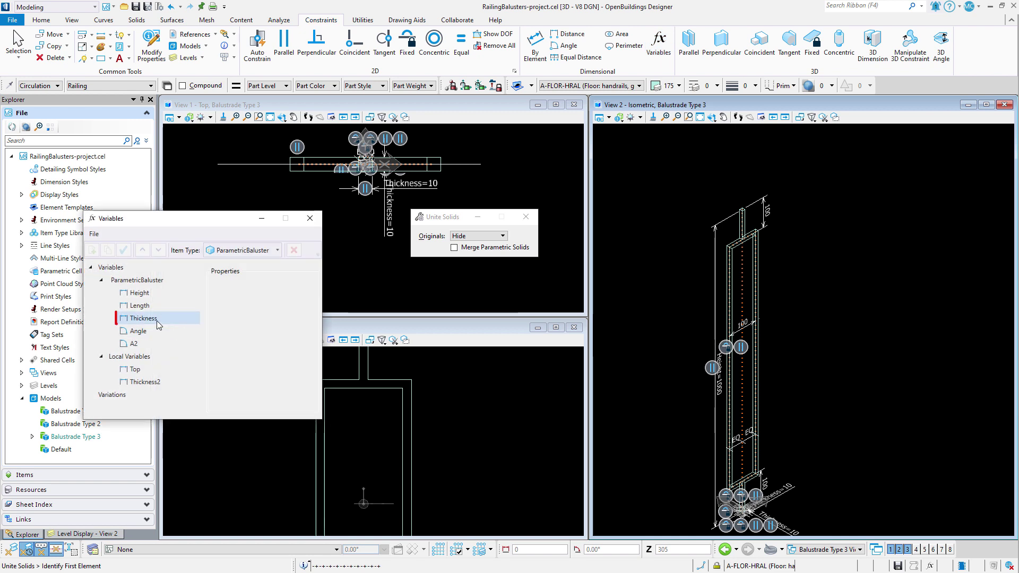
click(156, 319)
click(268, 356)
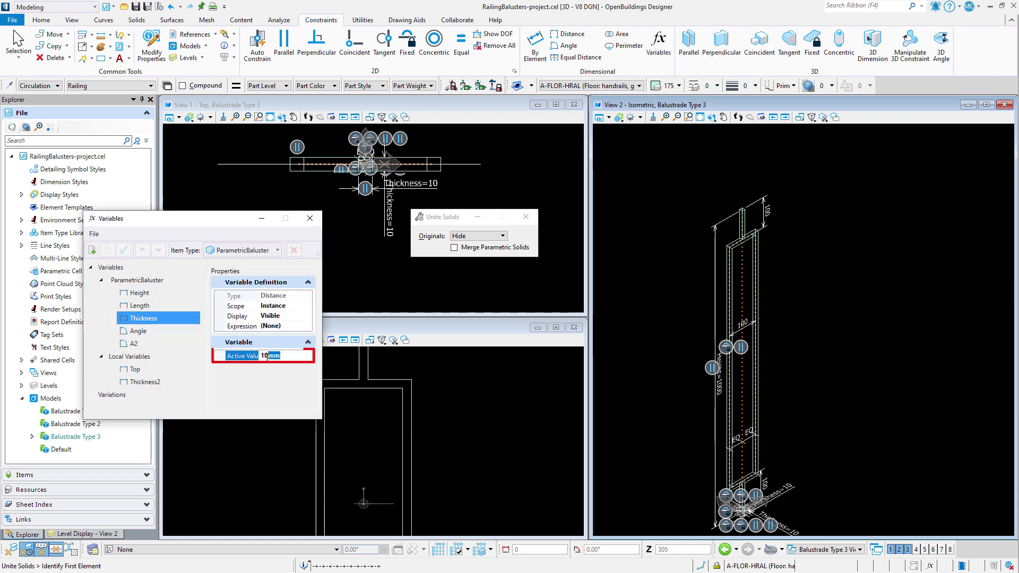
text(20)
key(Return)
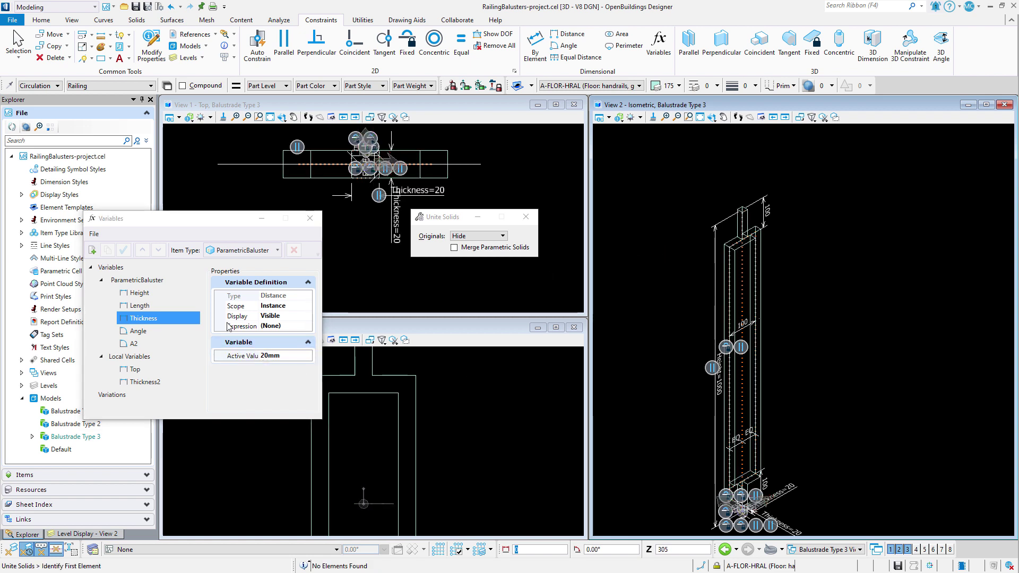
Step: Set the Height variable back to 800mm
click(139, 293)
click(264, 355)
text(800)
key(Return)
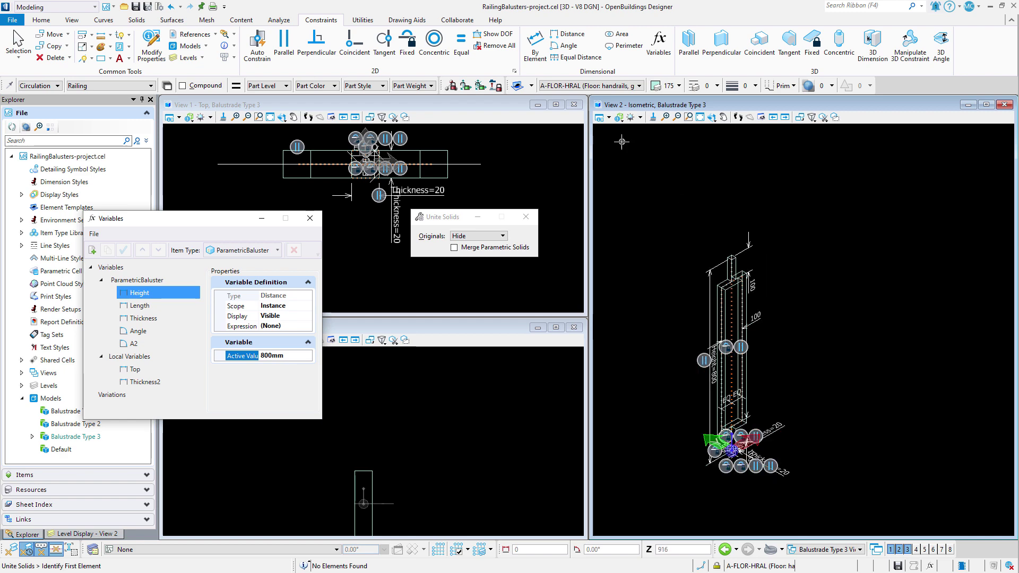
Step: Render the isometric View 2 in Illustration > Default style and zoom in on the baluster
click(618, 119)
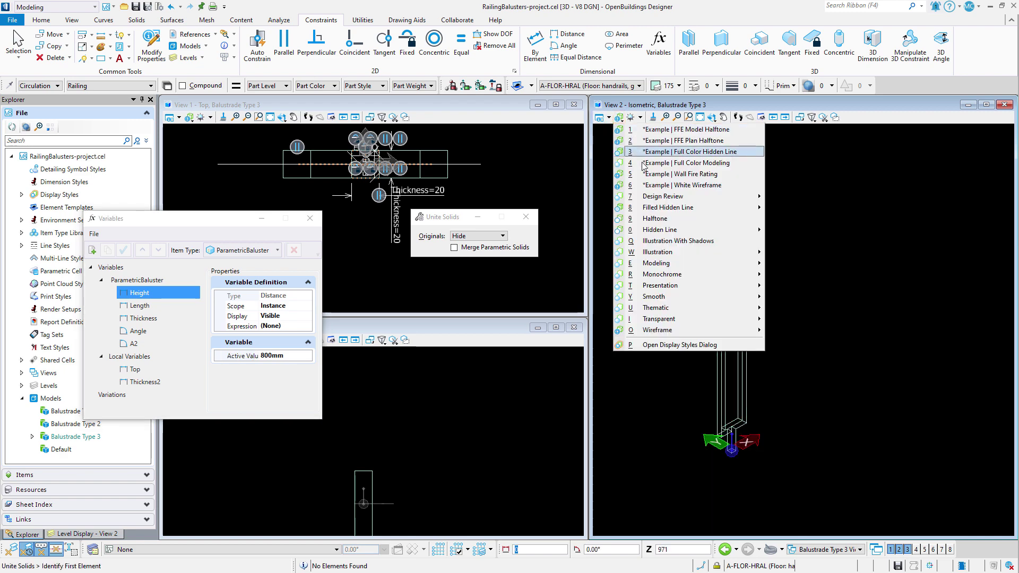
mouse_move(744, 252)
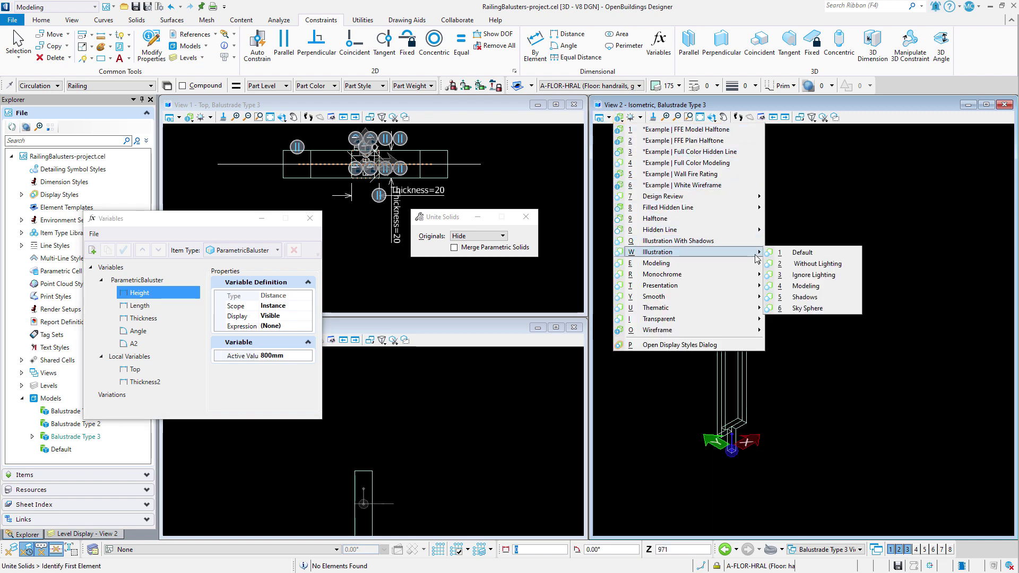
click(784, 256)
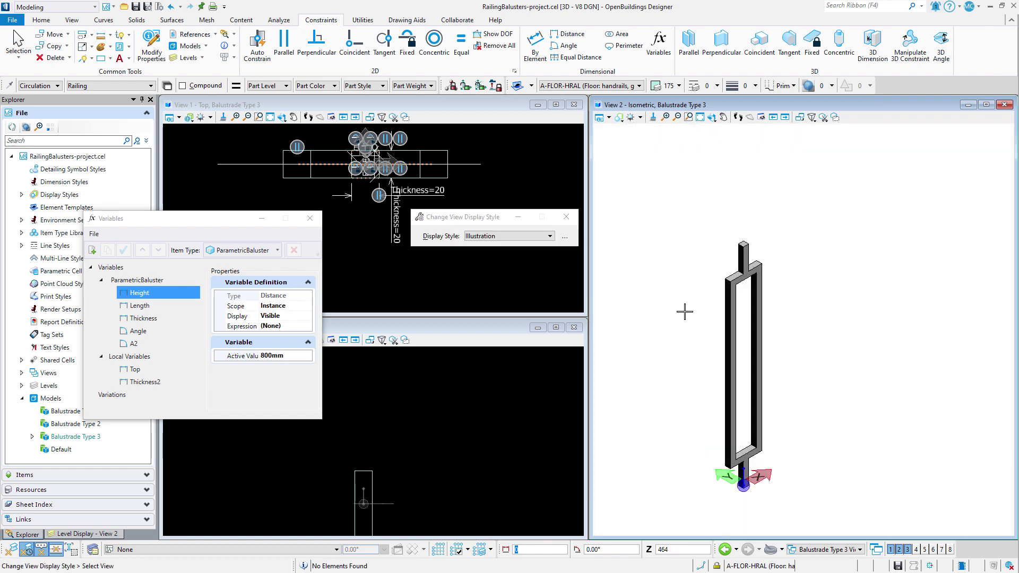
scroll(669, 455, up, 2)
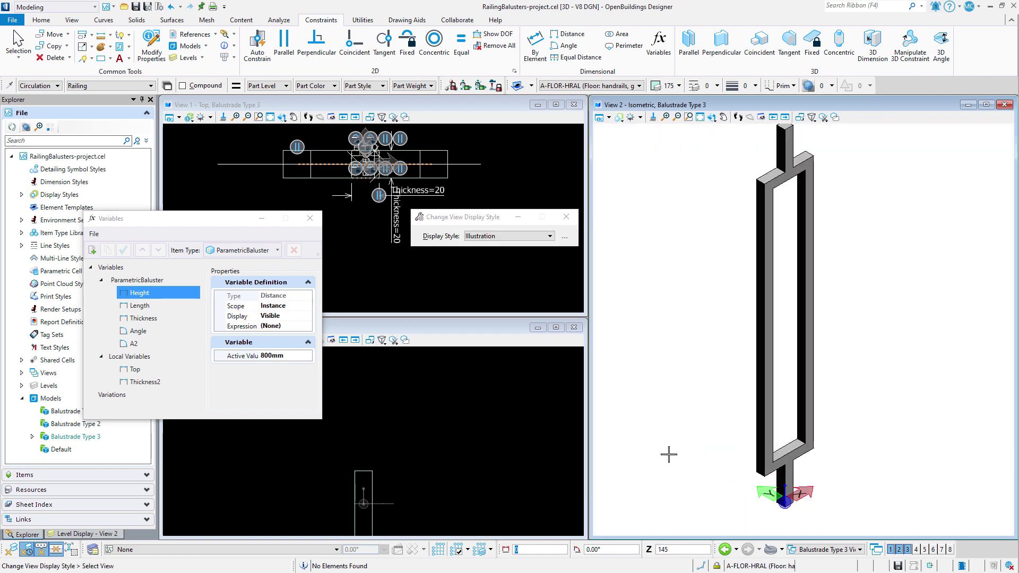